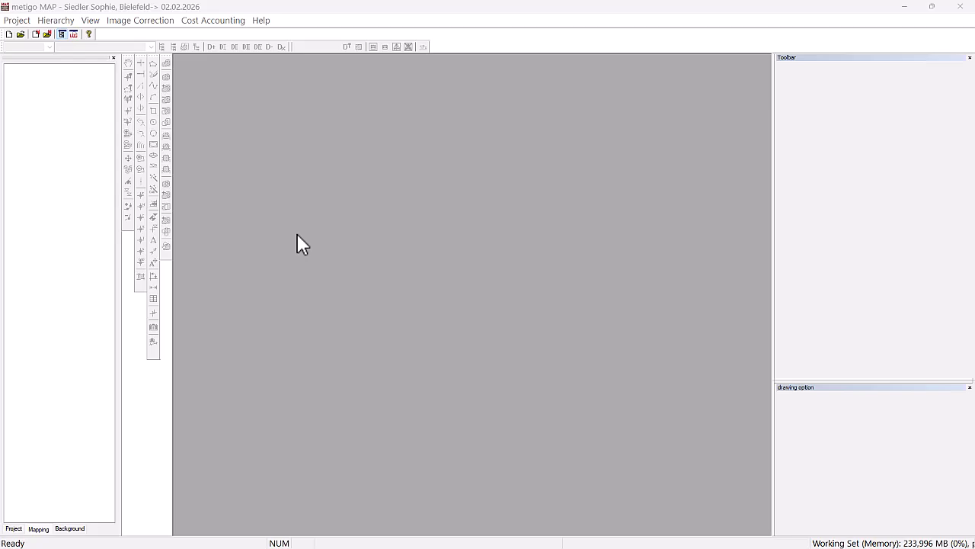
# Create a new object hierarchy named hierarchy-church, keeping the default path and project settings
pyautogui.click(53, 22)
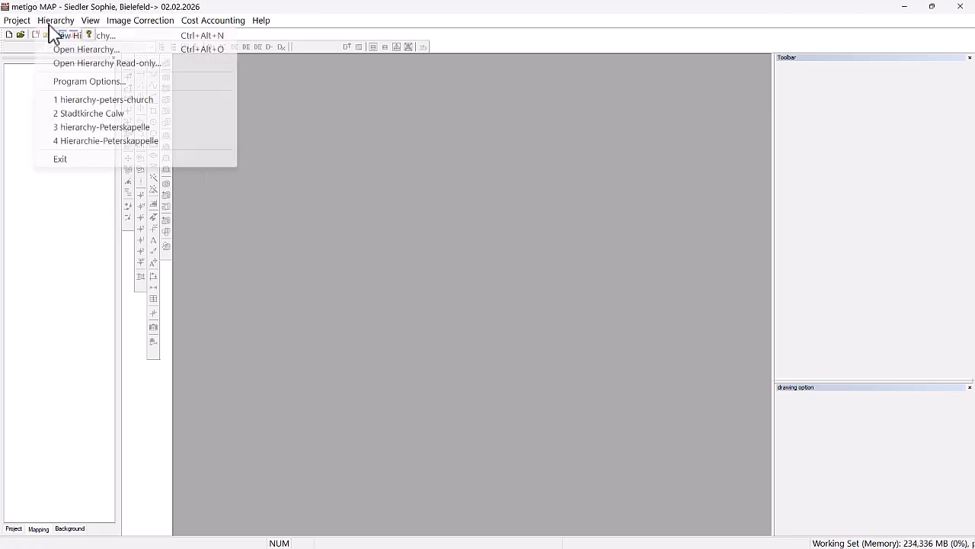
pyautogui.click(64, 36)
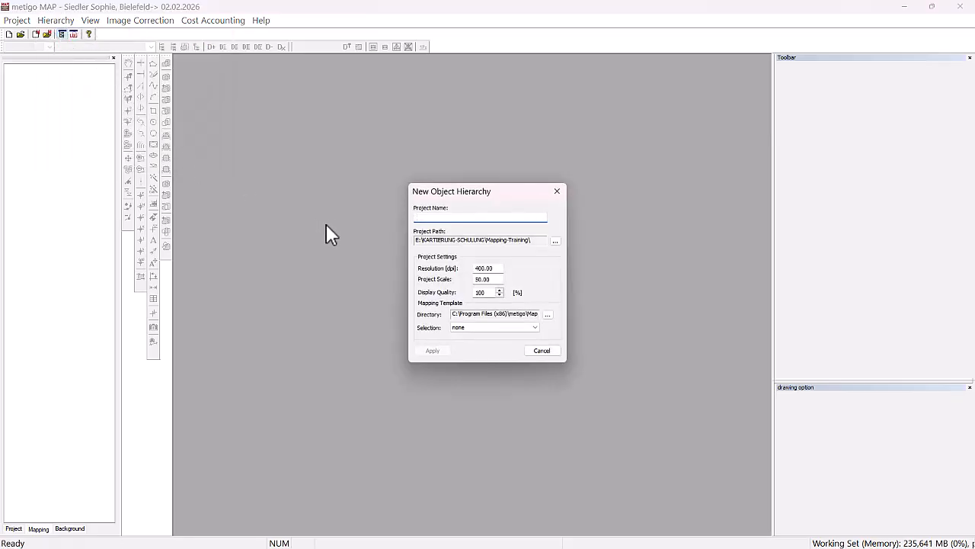
pyautogui.write('hier')
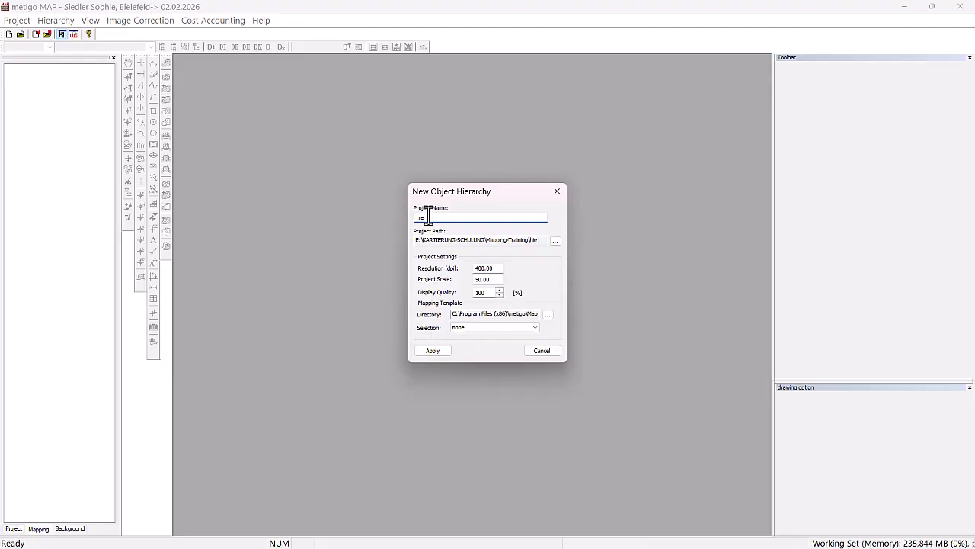
pyautogui.write('archy-church')
pyautogui.click(432, 352)
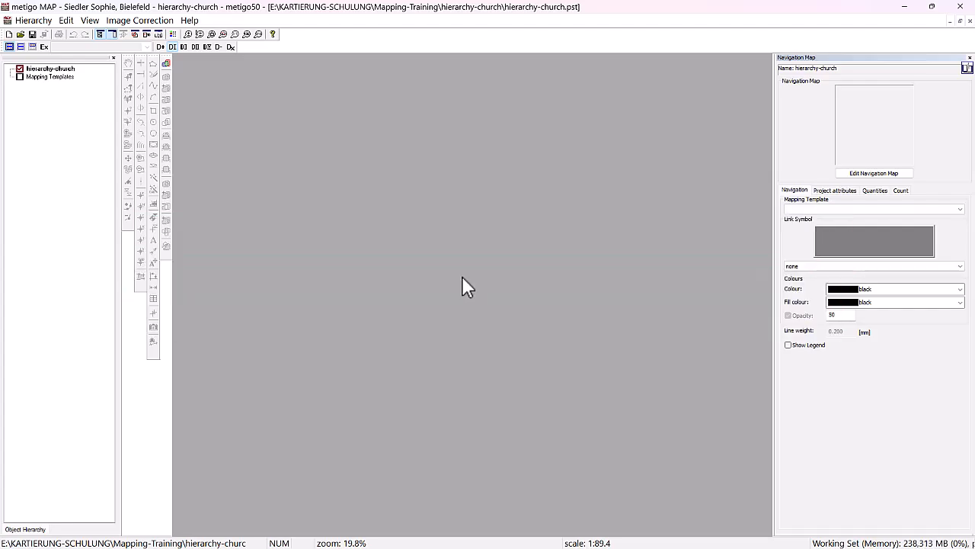
# Start a MAP 3.x/4.x/5.x mapping template import from the FN-J1 project in the Ausgangsbilder > Hierarchie-Stadtkirche > FN-J1 folder
pyautogui.click(50, 76)
pyautogui.rightClick(55, 80)
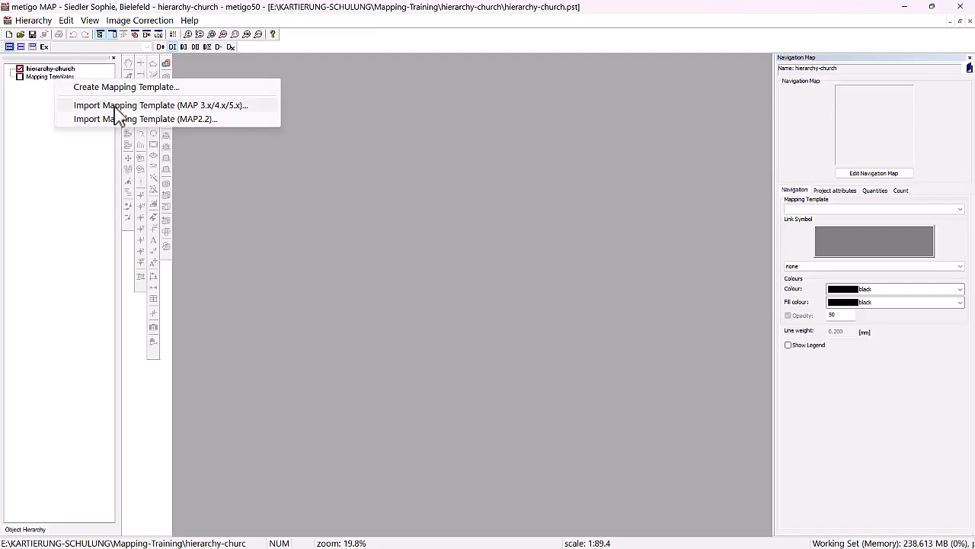
pyautogui.click(149, 106)
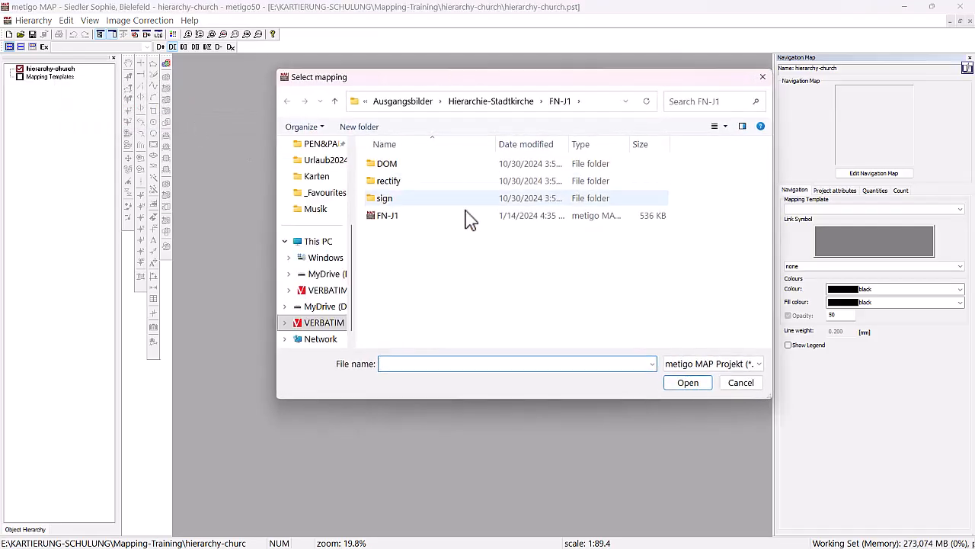
pyautogui.click(490, 103)
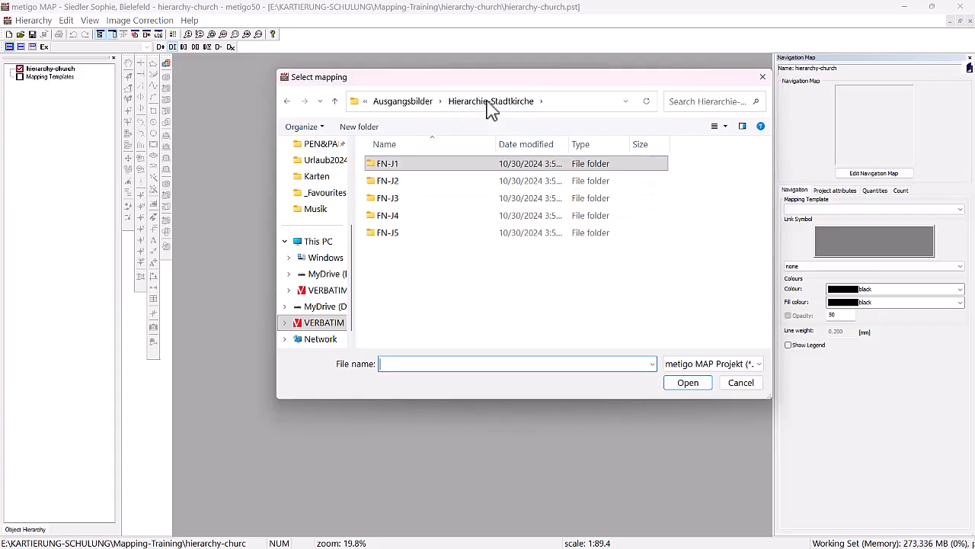
pyautogui.click(399, 103)
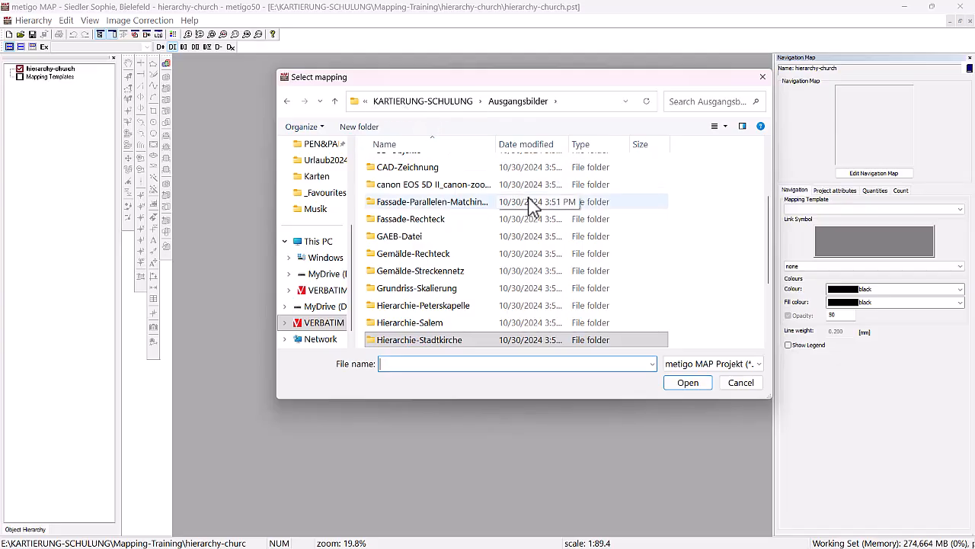
pyautogui.scroll(-2, 487, 199)
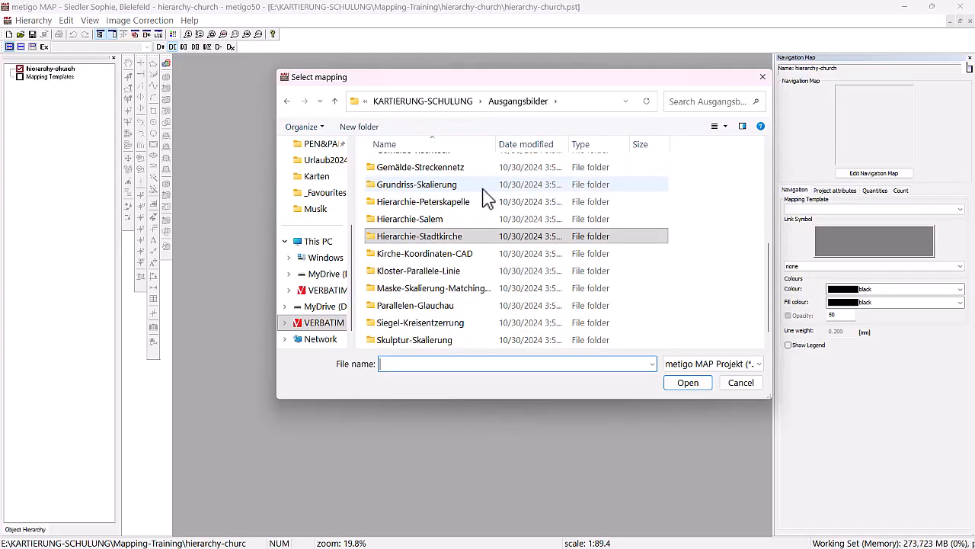
pyautogui.doubleClick(464, 238)
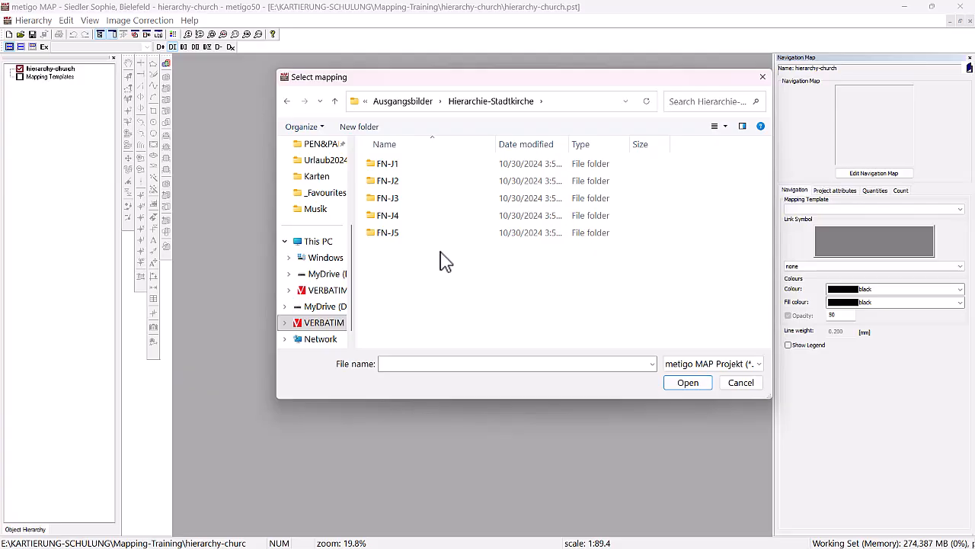
pyautogui.doubleClick(414, 171)
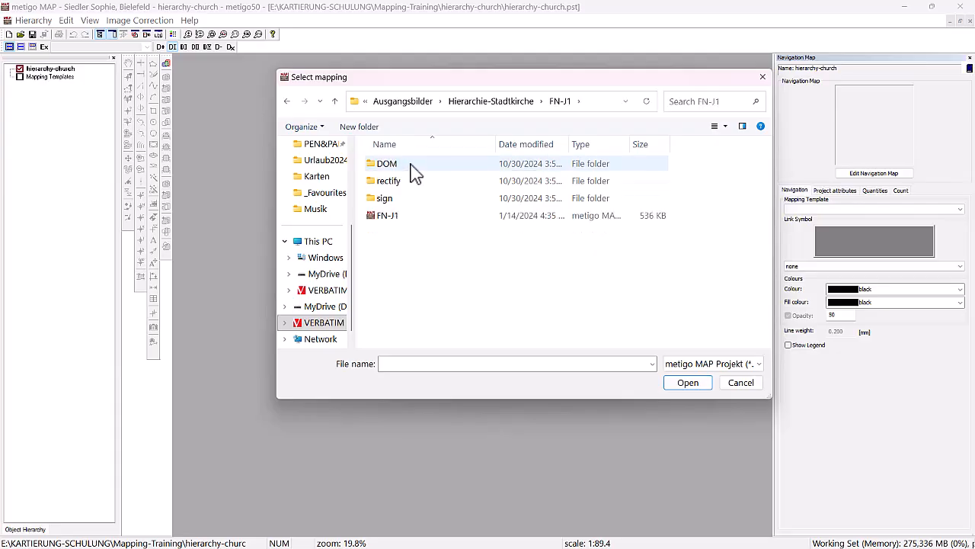
pyautogui.click(406, 222)
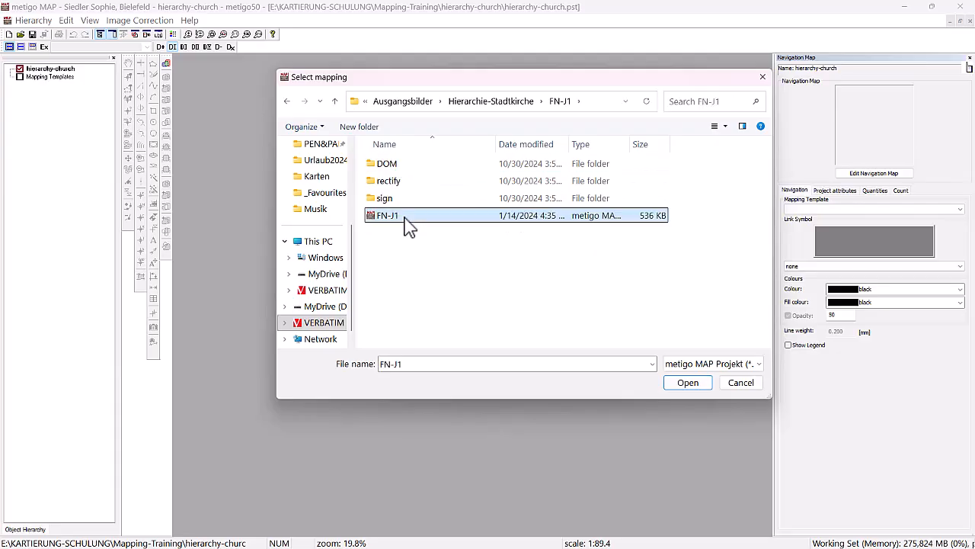
pyautogui.click(689, 386)
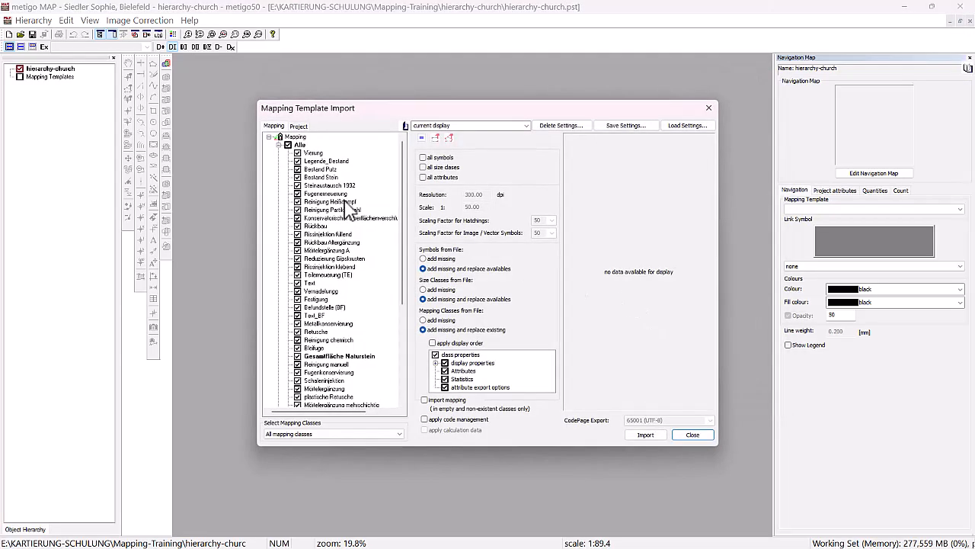
# Include the Maßnahmen, Befundstellen and Bestand groups in the template import and name the imported mapping template natural stone
pyautogui.scroll(-7, 346, 210)
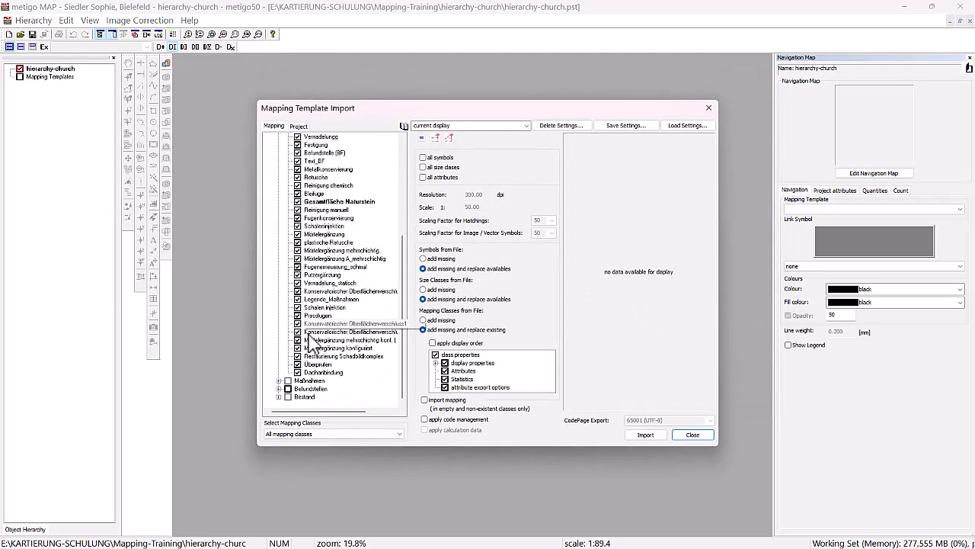
pyautogui.click(288, 380)
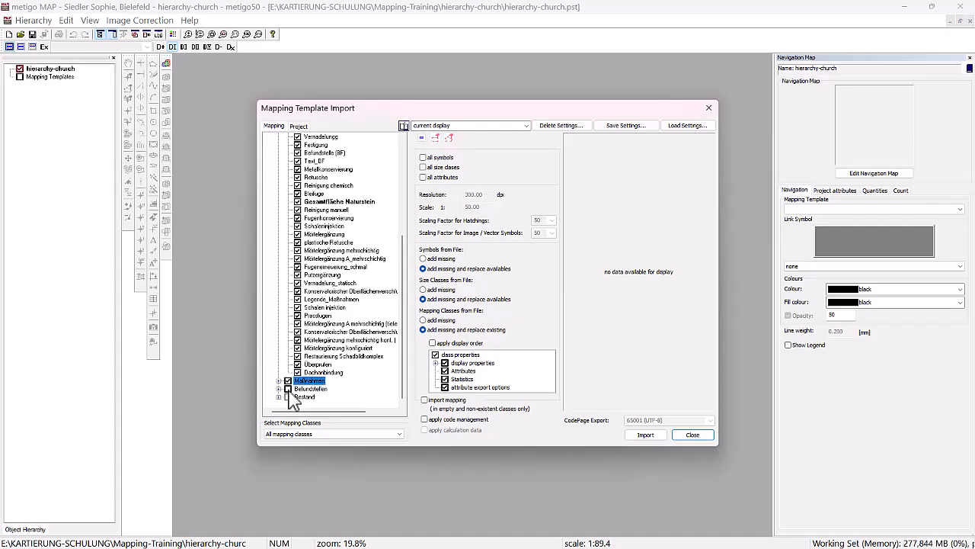
pyautogui.click(288, 388)
pyautogui.click(288, 397)
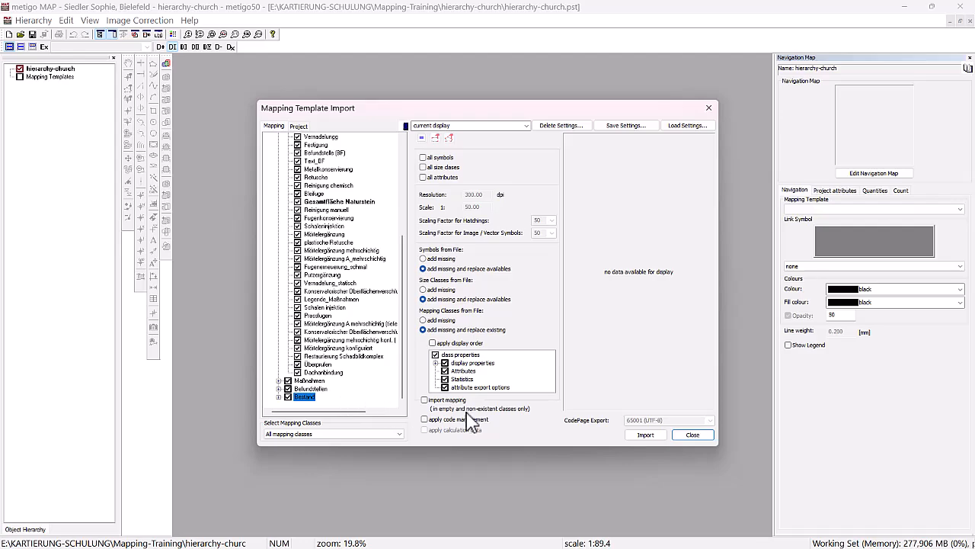
pyautogui.click(655, 435)
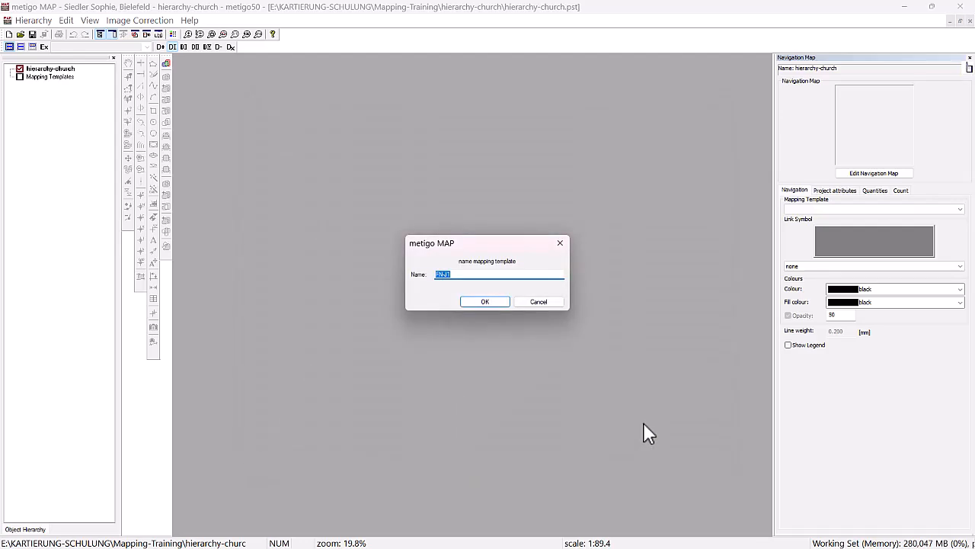
pyautogui.write('natural stone')
pyautogui.click(483, 302)
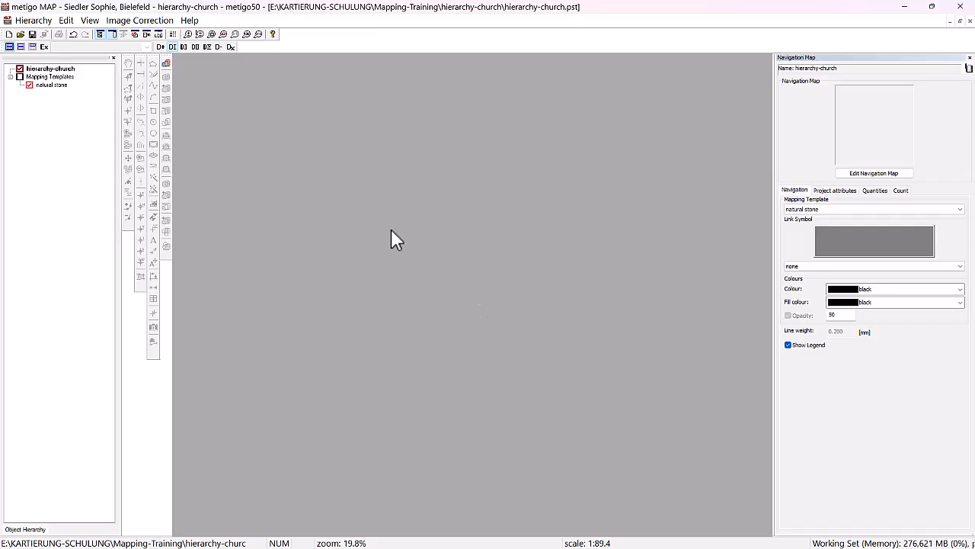
# Import the FN-J1 mapping file from Ausgangsbilder > Hierarchie-Stadtkirche > FN-J1 into the hierarchy-church root object
pyautogui.rightClick(64, 71)
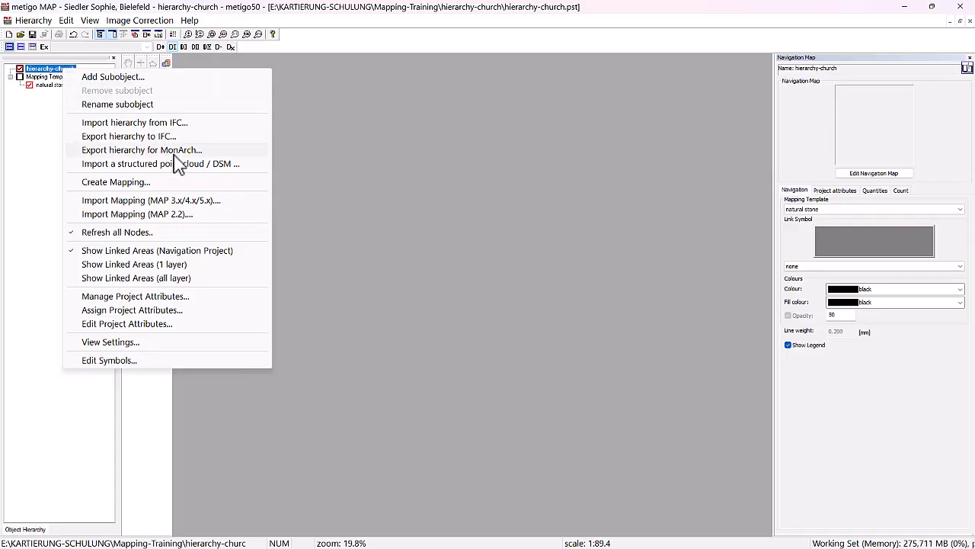
pyautogui.click(196, 200)
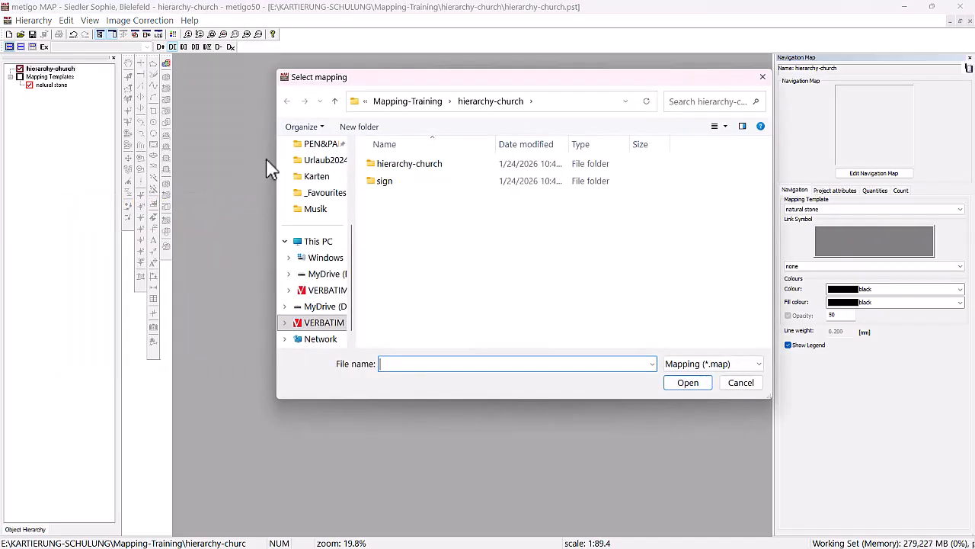
pyautogui.click(408, 102)
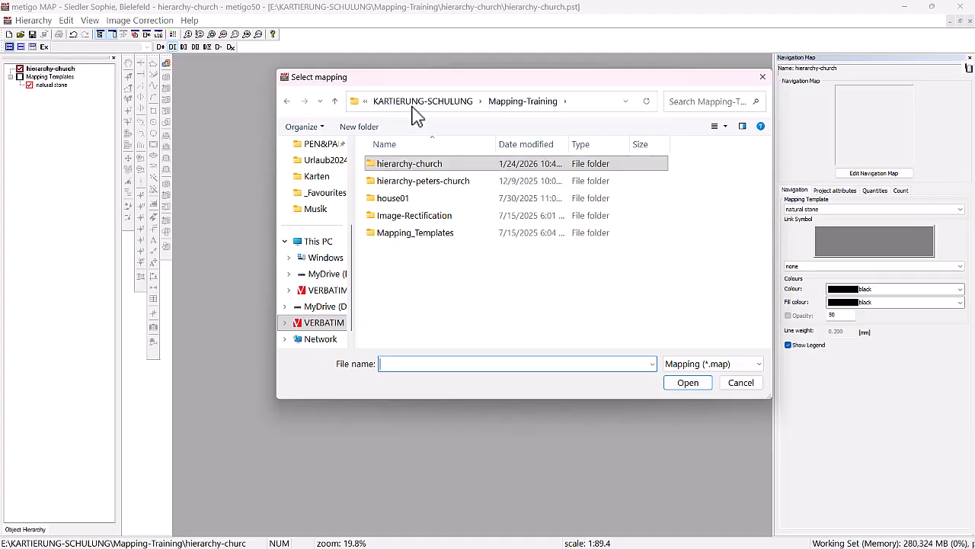
pyautogui.click(460, 105)
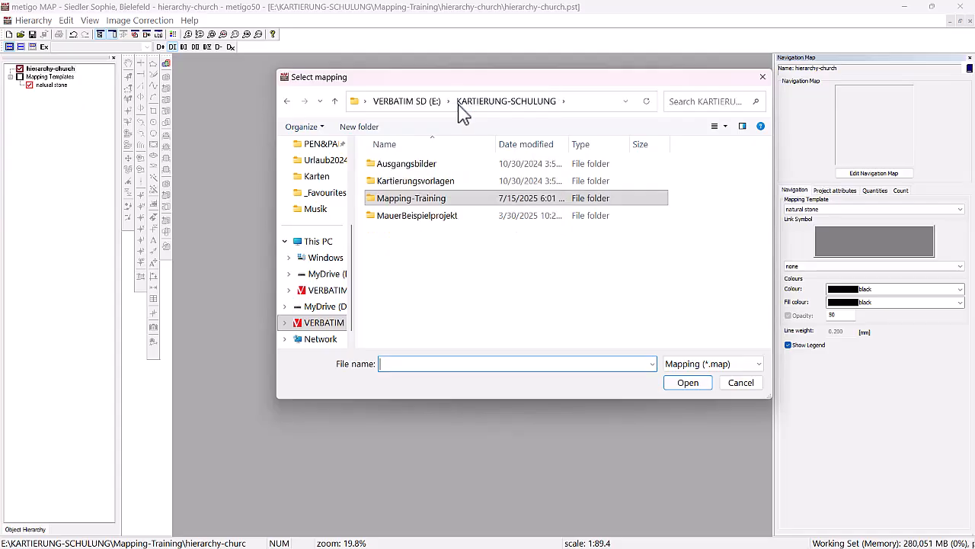
pyautogui.click(424, 172)
pyautogui.doubleClick(423, 171)
pyautogui.scroll(-4, 431, 191)
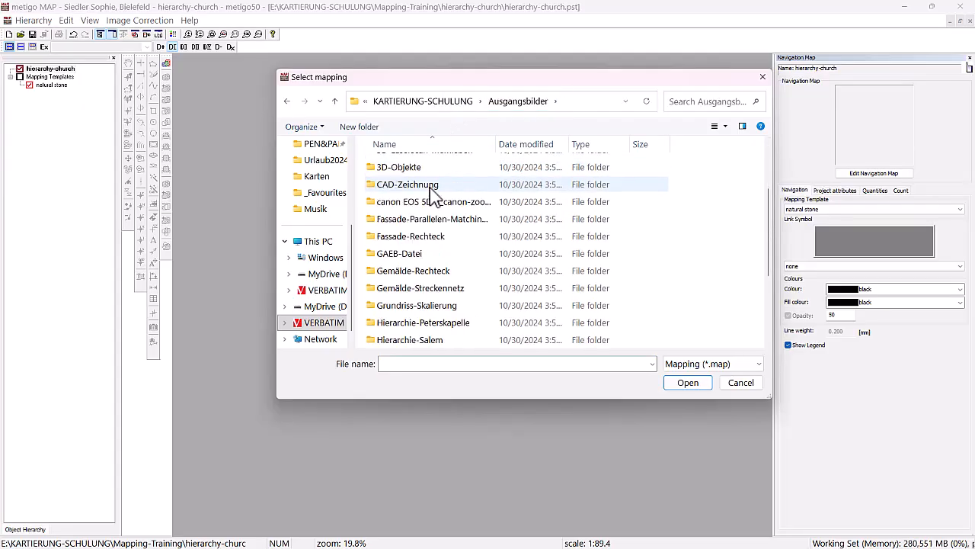
pyautogui.scroll(-1, 431, 194)
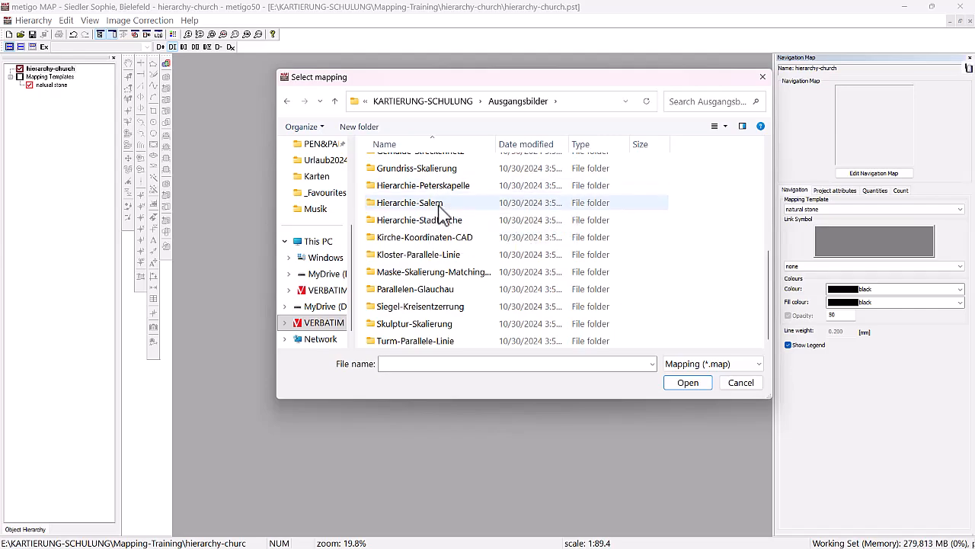
pyautogui.doubleClick(442, 220)
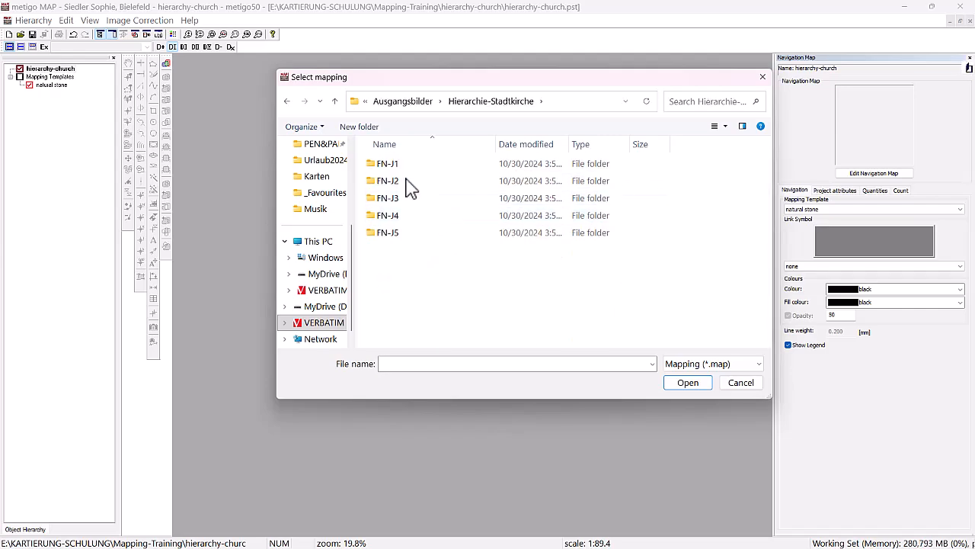
pyautogui.click(410, 174)
pyautogui.doubleClick(410, 174)
pyautogui.click(427, 216)
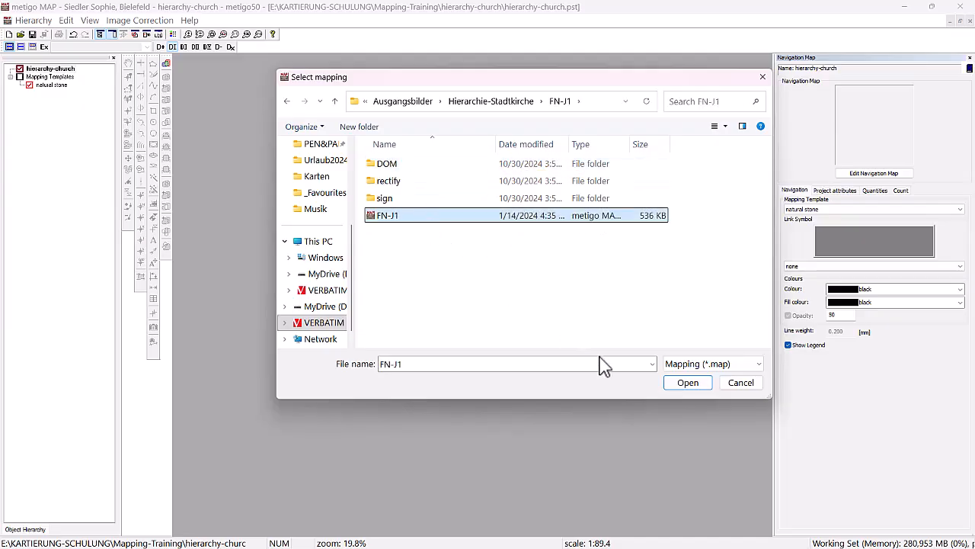
pyautogui.click(688, 384)
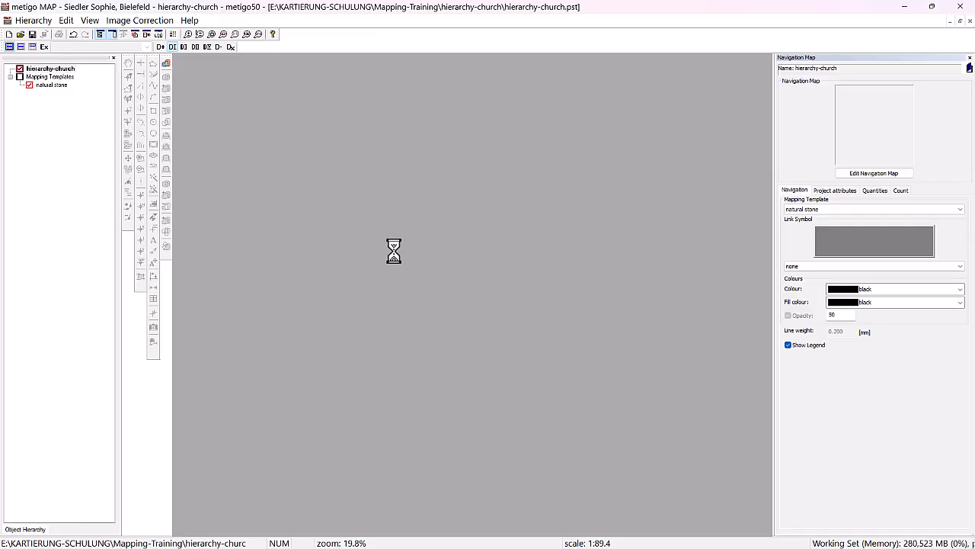
# Copy all listed additional FN-J1 files into the project and assign the natural stone mapping template
pyautogui.click(440, 231)
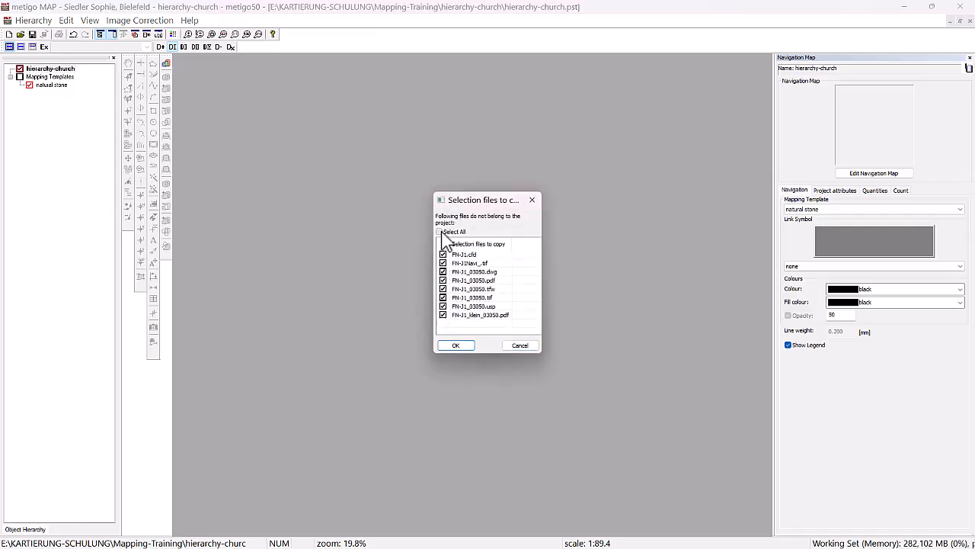
pyautogui.click(461, 345)
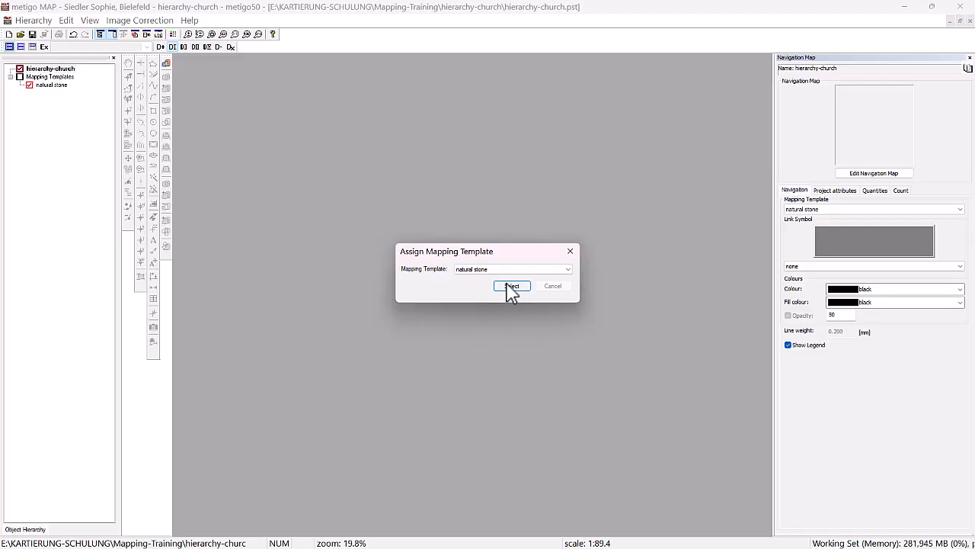
pyautogui.click(512, 286)
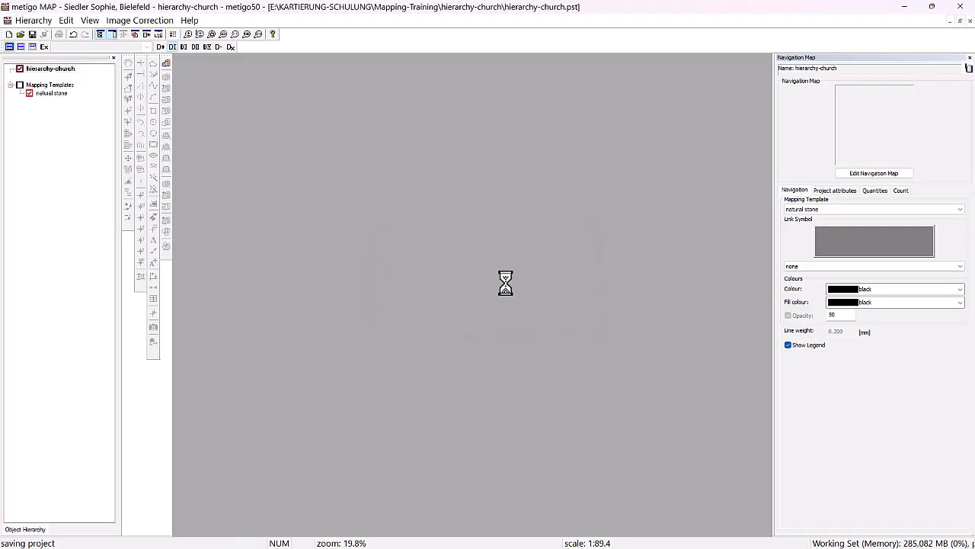
# Import the FN-J2 mapping from its Hierarchie-Stadtkirche folder into the hierarchy-church root, copying all additional files and assigning the natural stone template
pyautogui.rightClick(59, 70)
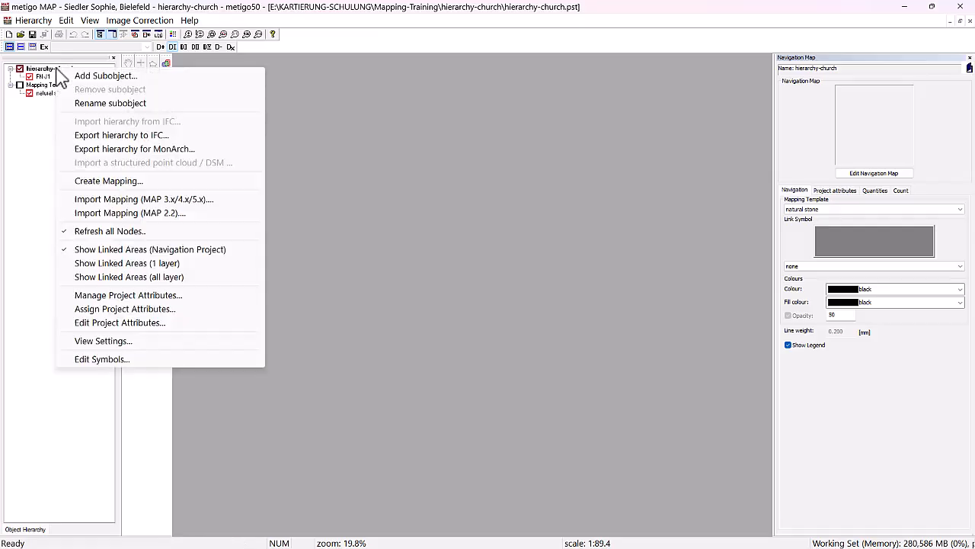
pyautogui.click(196, 197)
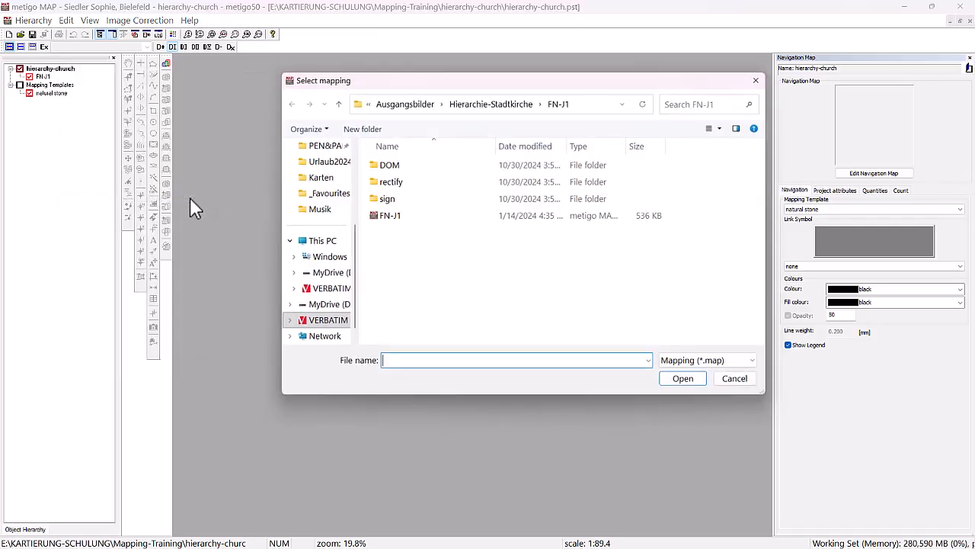
pyautogui.click(523, 100)
pyautogui.doubleClick(395, 183)
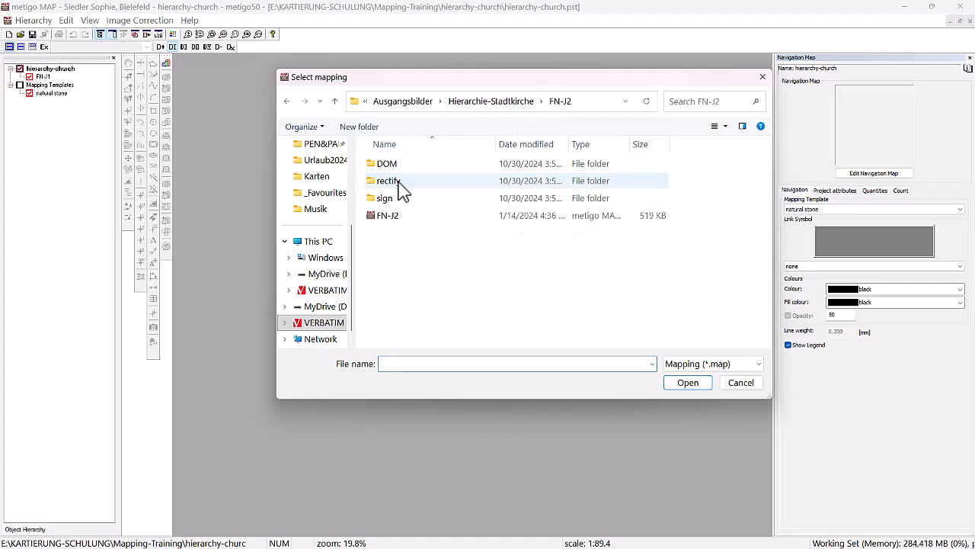
pyautogui.click(392, 216)
pyautogui.click(690, 385)
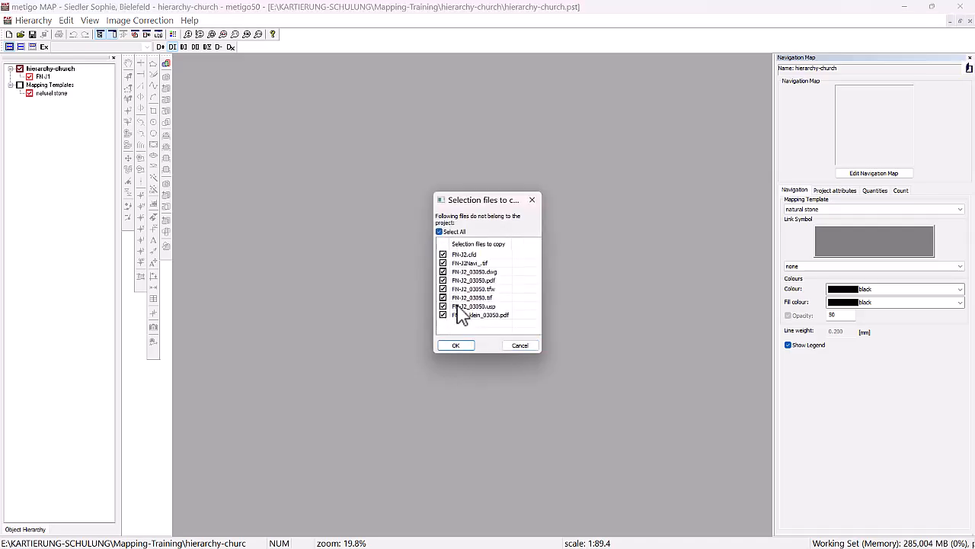
pyautogui.click(457, 346)
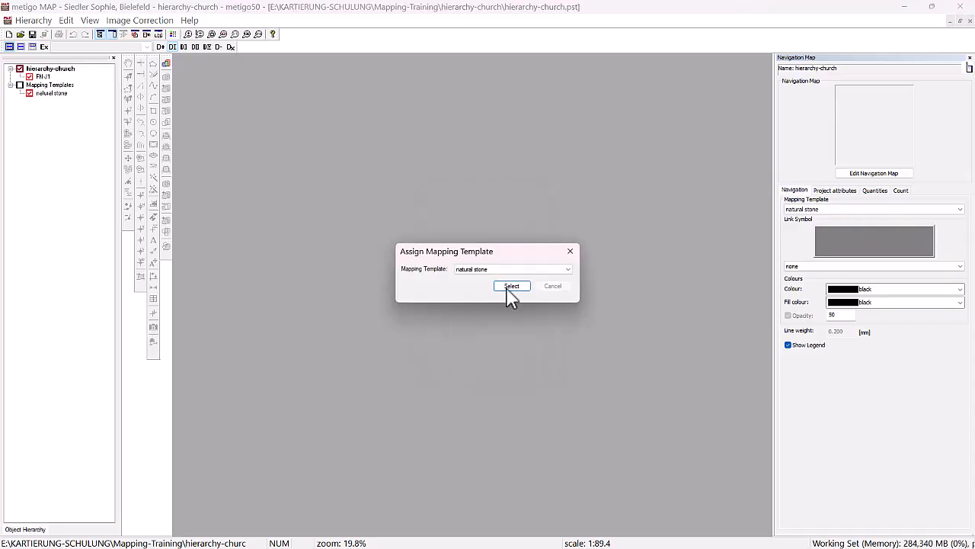
pyautogui.click(512, 286)
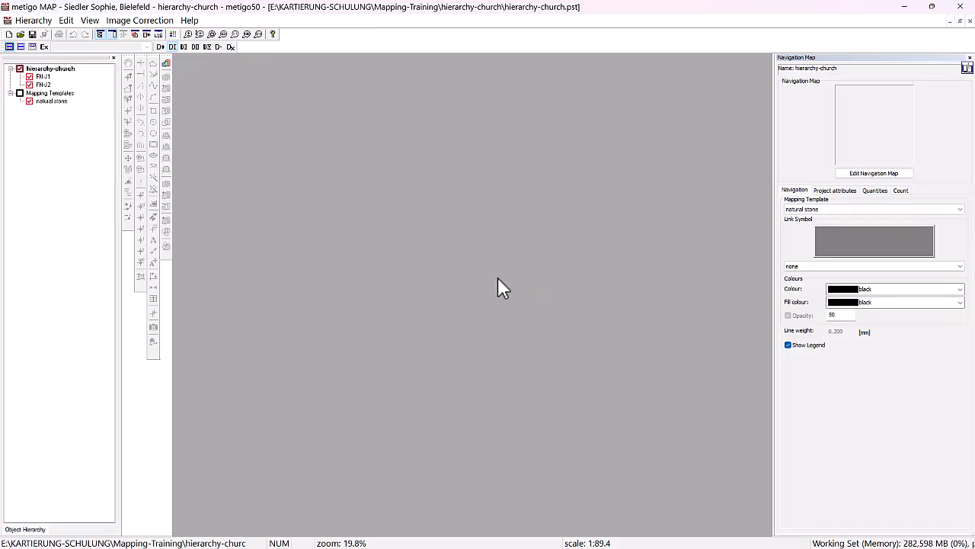
# Import the FN-J3 mapping from its Hierarchie-Stadtkirche folder into the hierarchy-church root, copying all additional files and assigning the natural stone template
pyautogui.rightClick(63, 70)
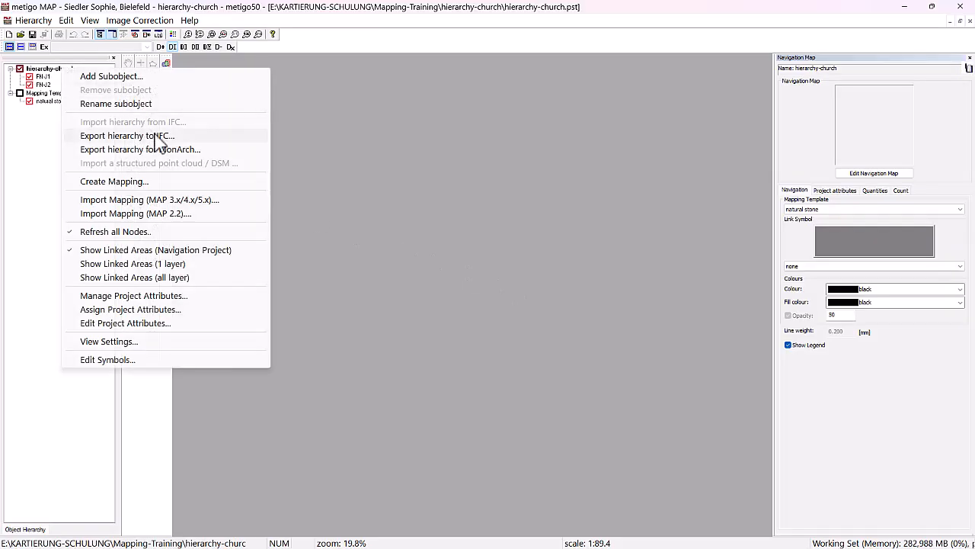
pyautogui.click(181, 200)
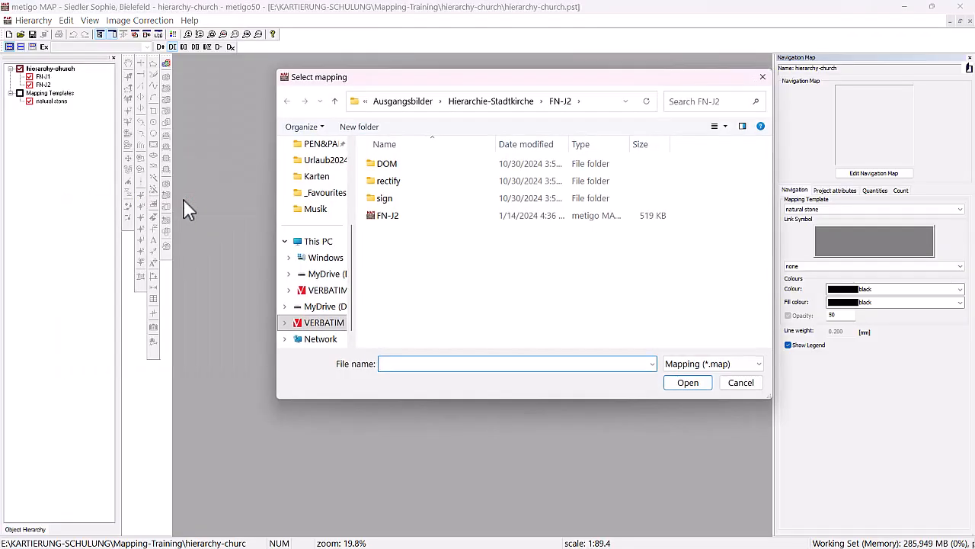
pyautogui.click(506, 102)
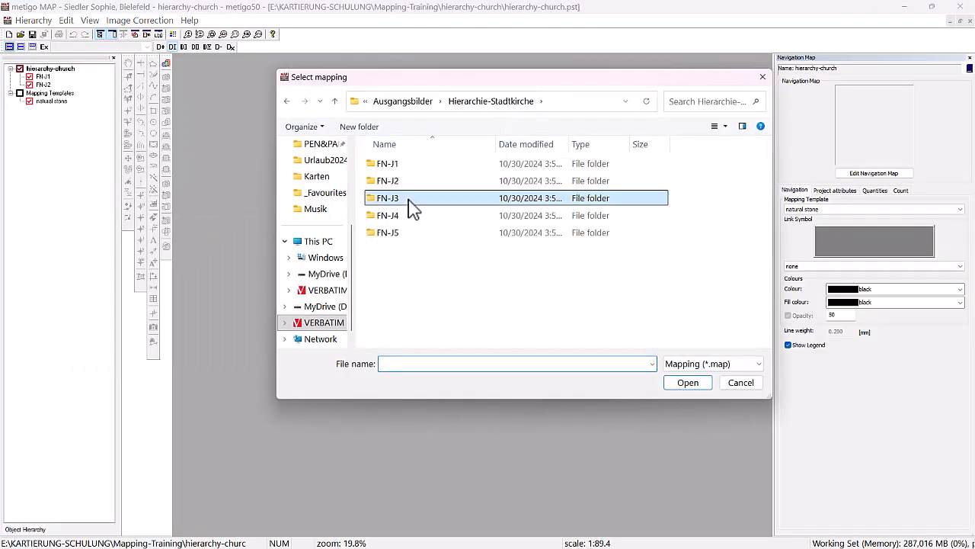
pyautogui.doubleClick(410, 199)
pyautogui.click(415, 217)
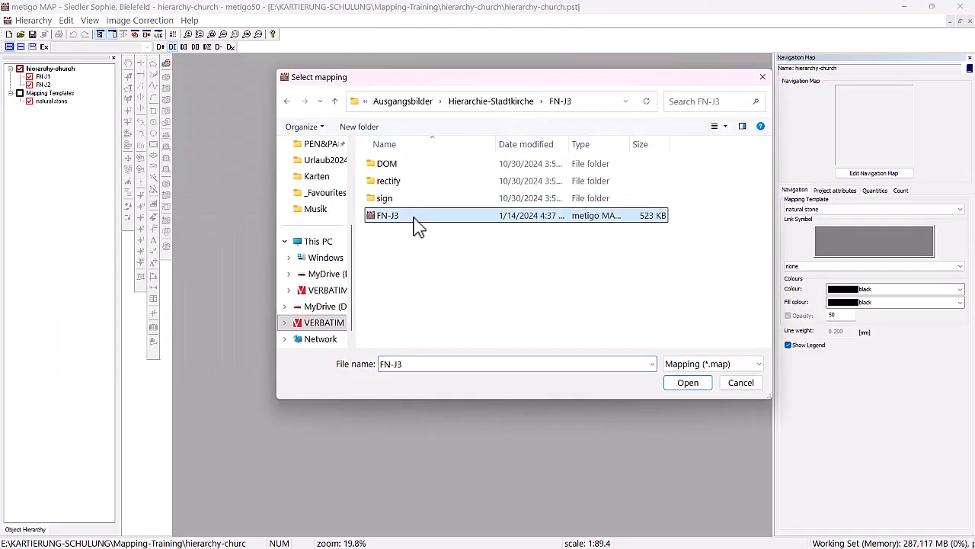
pyautogui.click(670, 383)
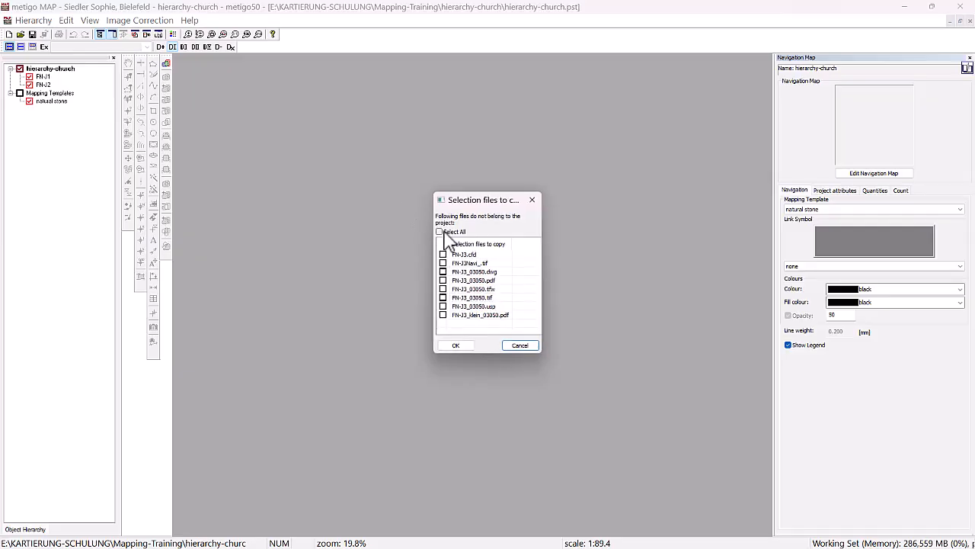
pyautogui.click(467, 346)
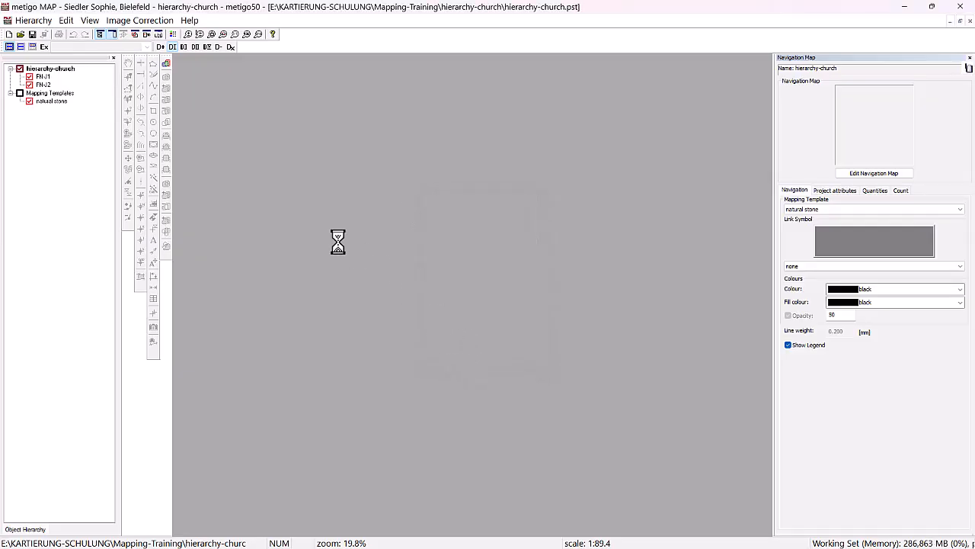
pyautogui.click(511, 286)
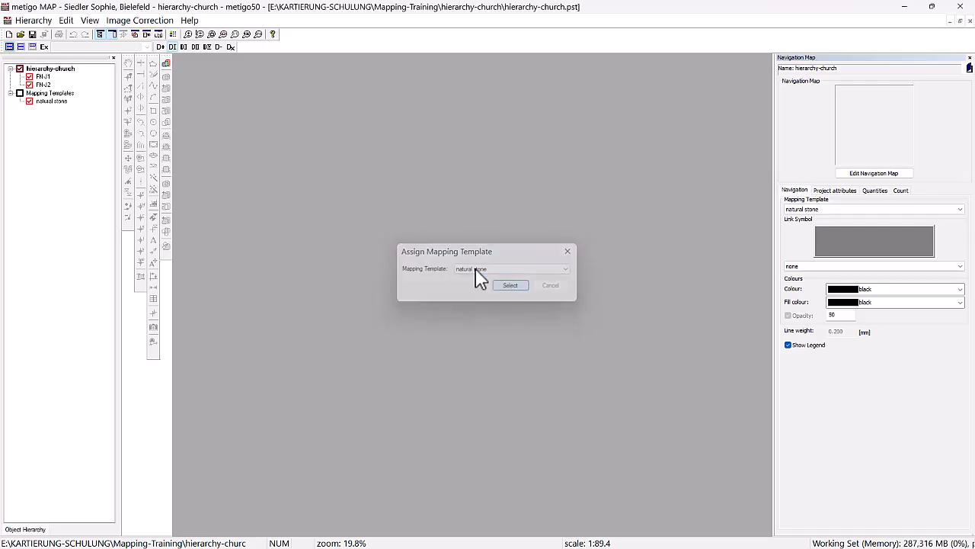
# Import the FN-J4 mapping from its Hierarchie-Stadtkirche folder into the hierarchy-church root, copying all additional files and assigning the natural stone template
pyautogui.rightClick(58, 70)
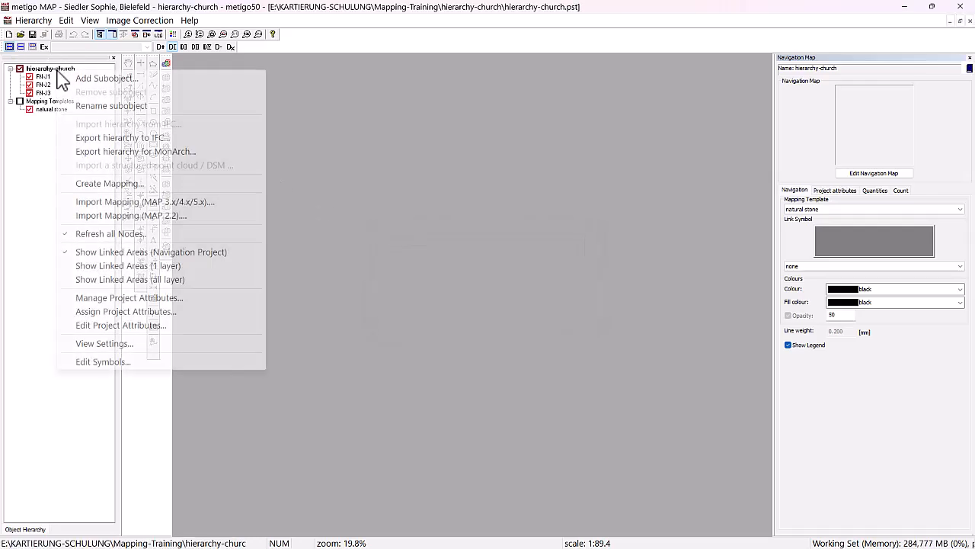
pyautogui.click(139, 202)
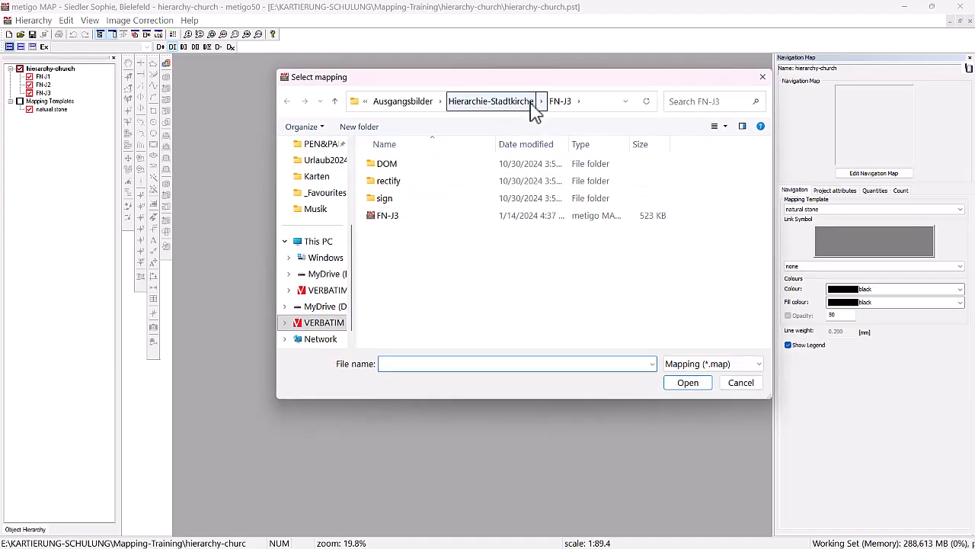
pyautogui.click(530, 107)
pyautogui.doubleClick(446, 220)
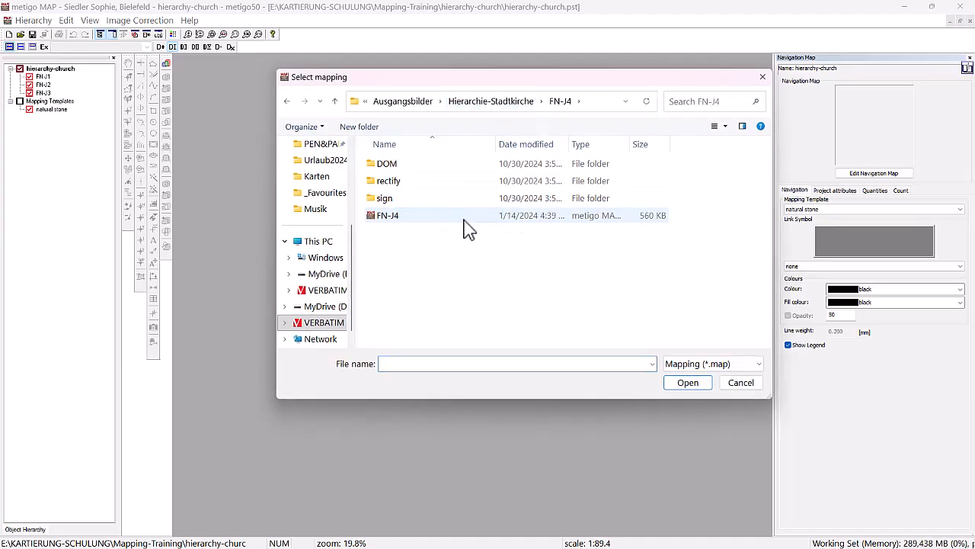
pyautogui.click(467, 218)
pyautogui.click(688, 382)
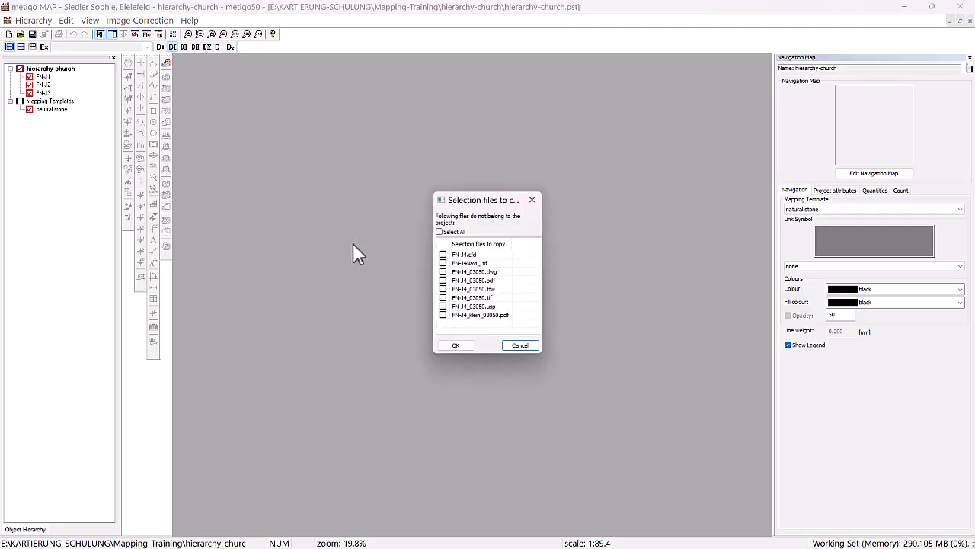
pyautogui.click(440, 231)
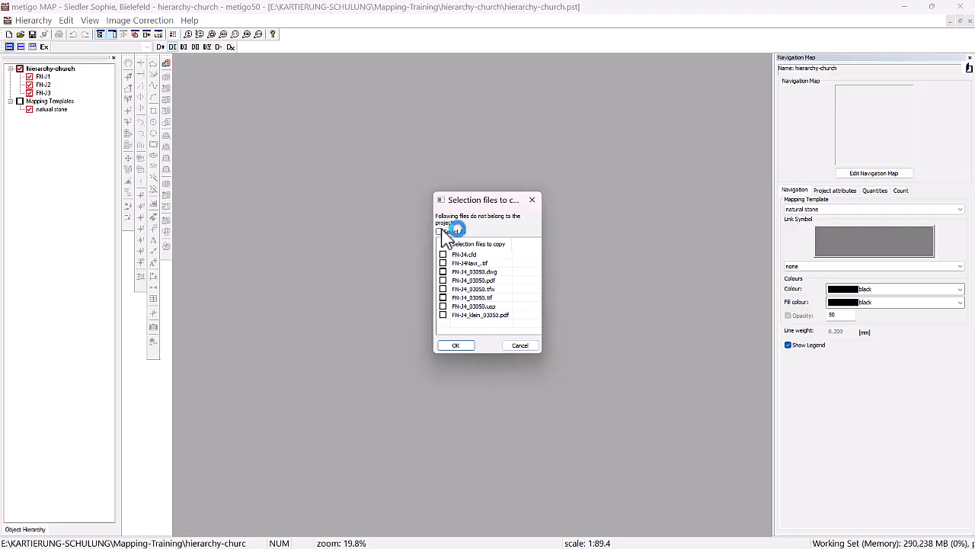
pyautogui.click(468, 347)
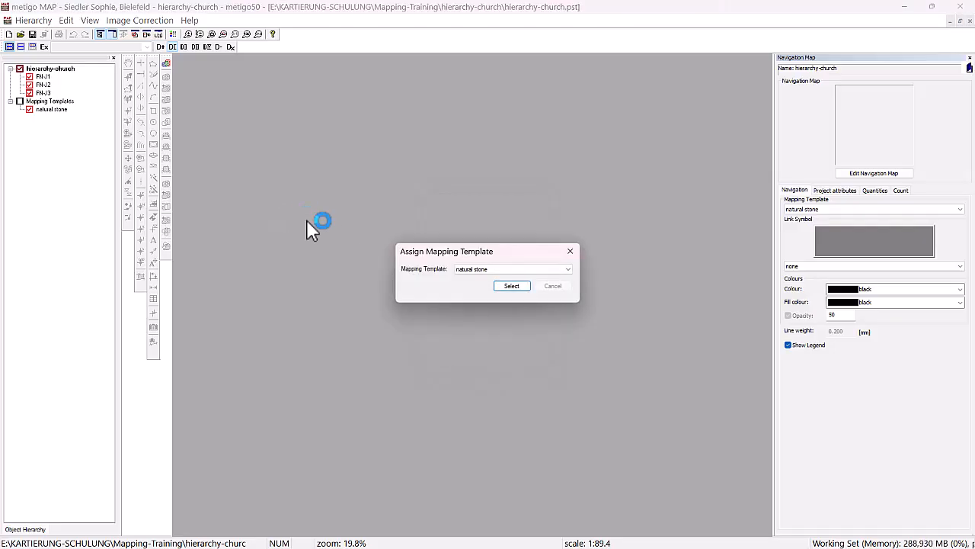
pyautogui.click(512, 287)
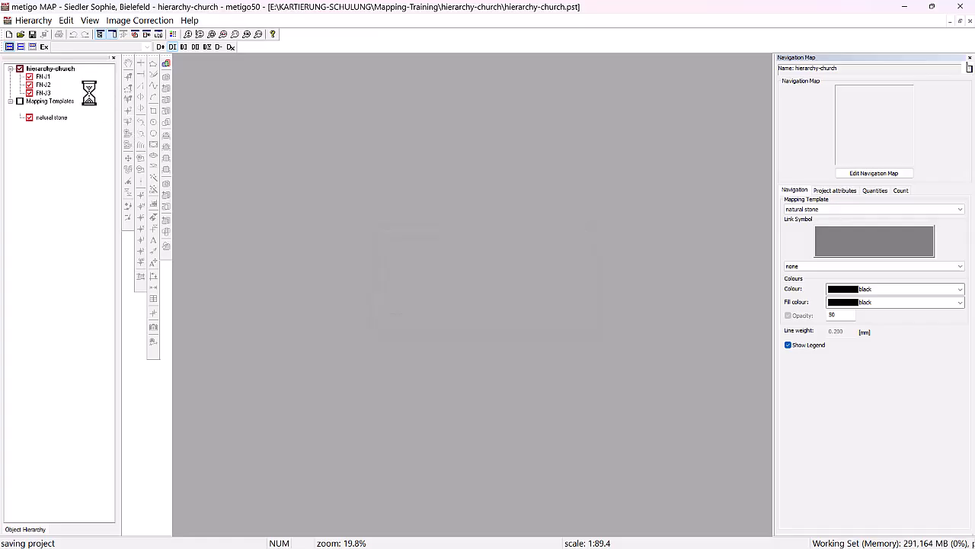
# Import the FN-J5 mapping from its Hierarchie-Stadtkirche folder into the hierarchy-church root, copying all additional files and assigning the natural stone template
pyautogui.rightClick(68, 69)
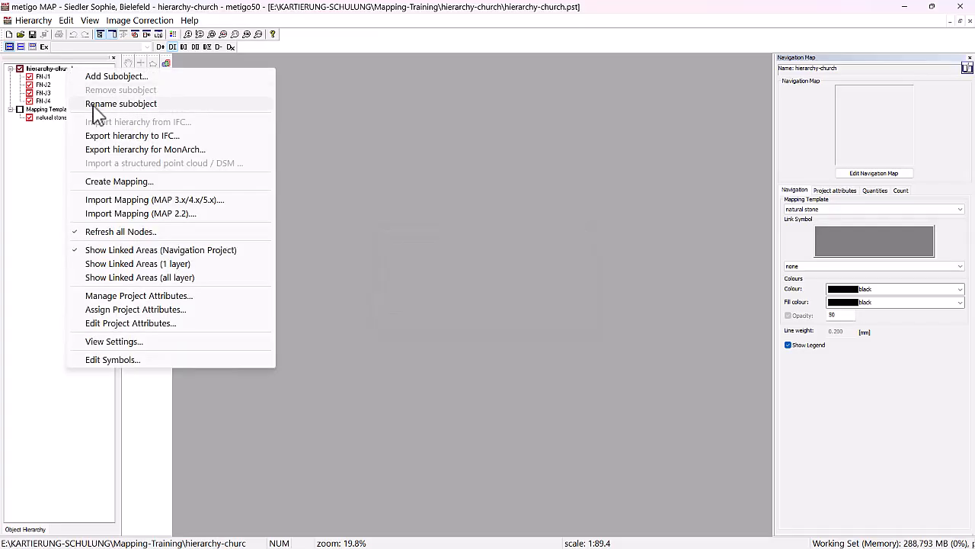
pyautogui.click(160, 200)
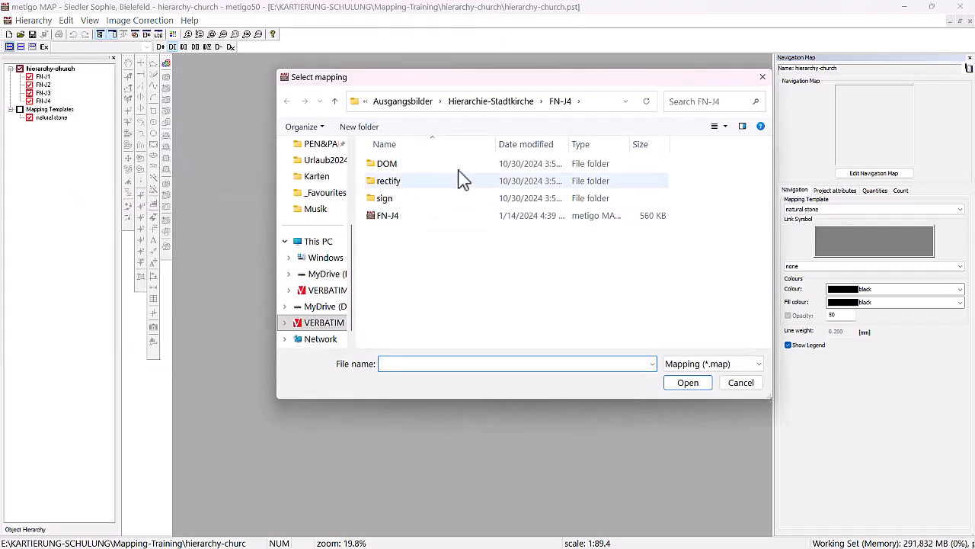
pyautogui.click(523, 101)
pyautogui.click(384, 232)
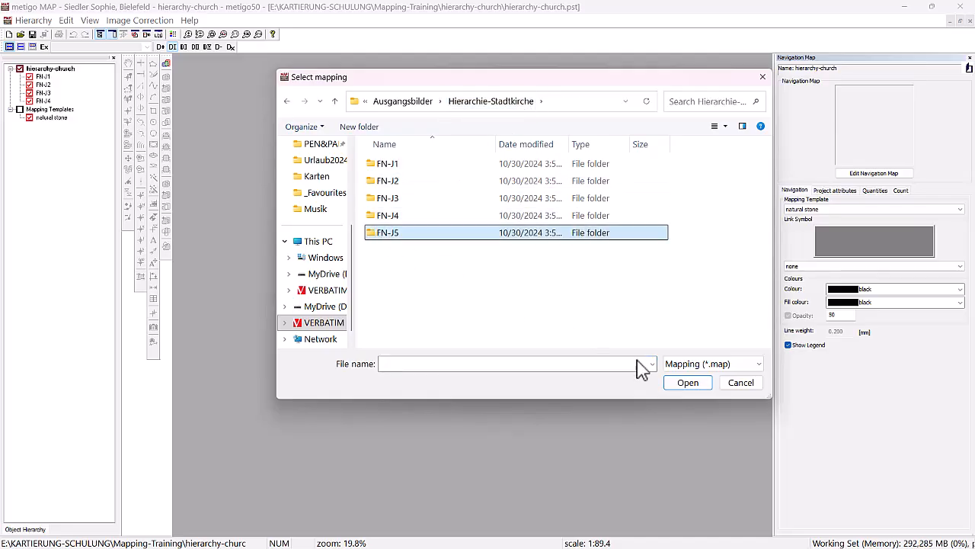
pyautogui.click(681, 385)
pyautogui.click(567, 216)
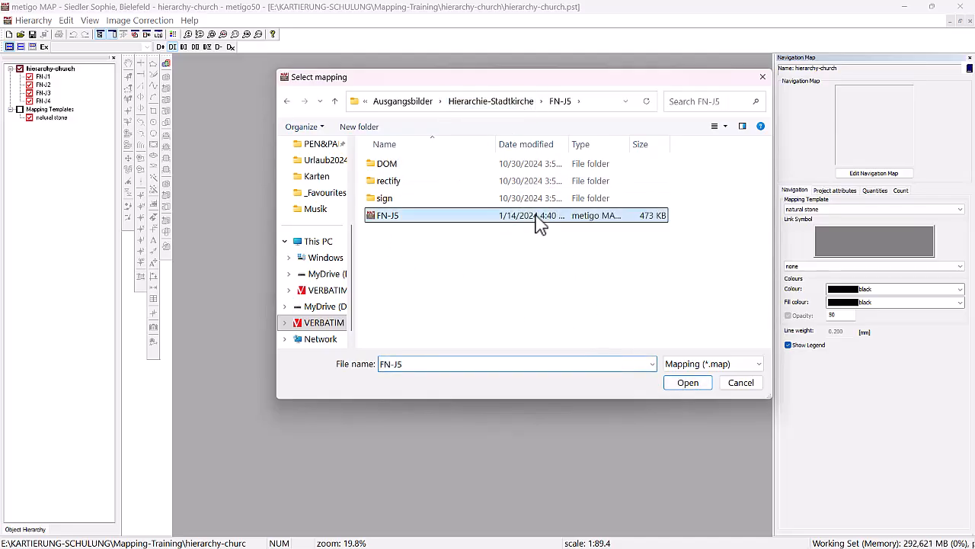
pyautogui.click(686, 381)
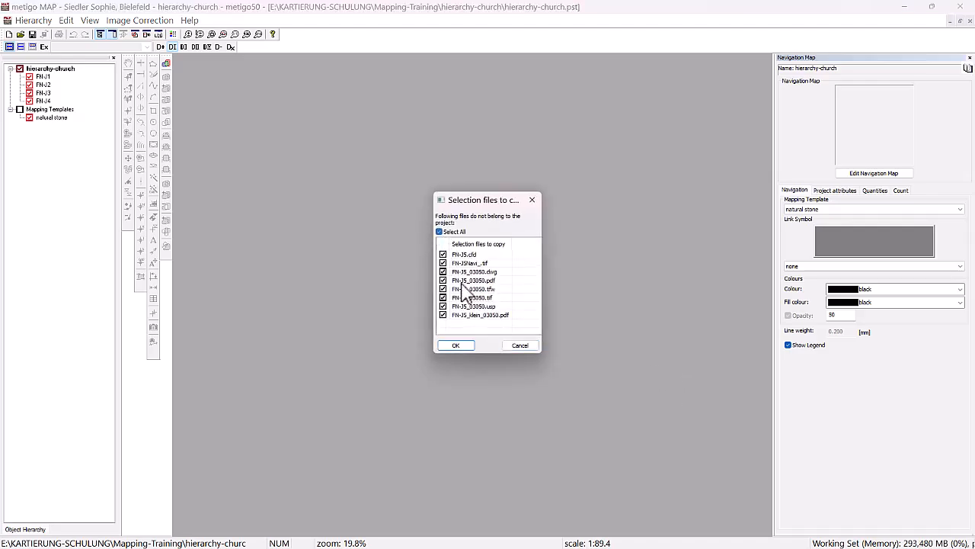
pyautogui.click(456, 345)
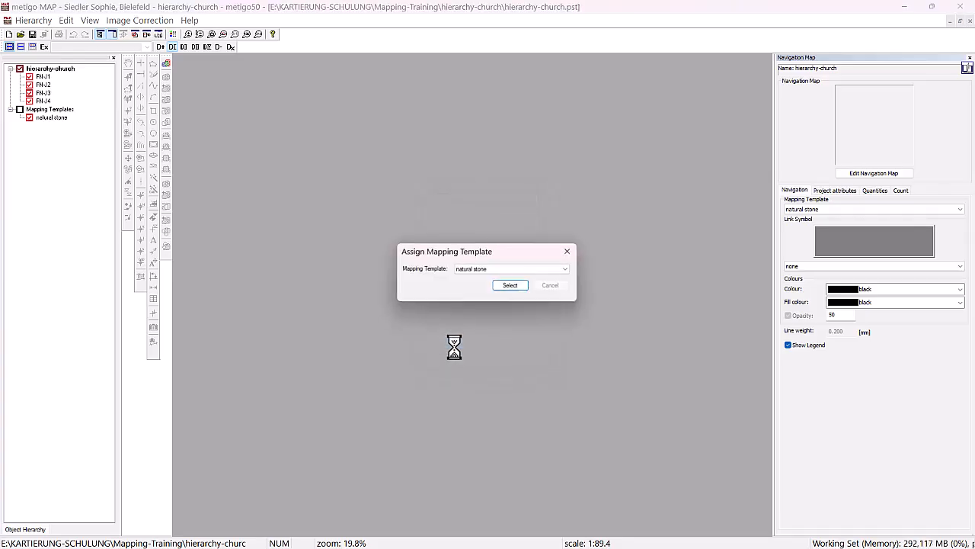
pyautogui.click(511, 286)
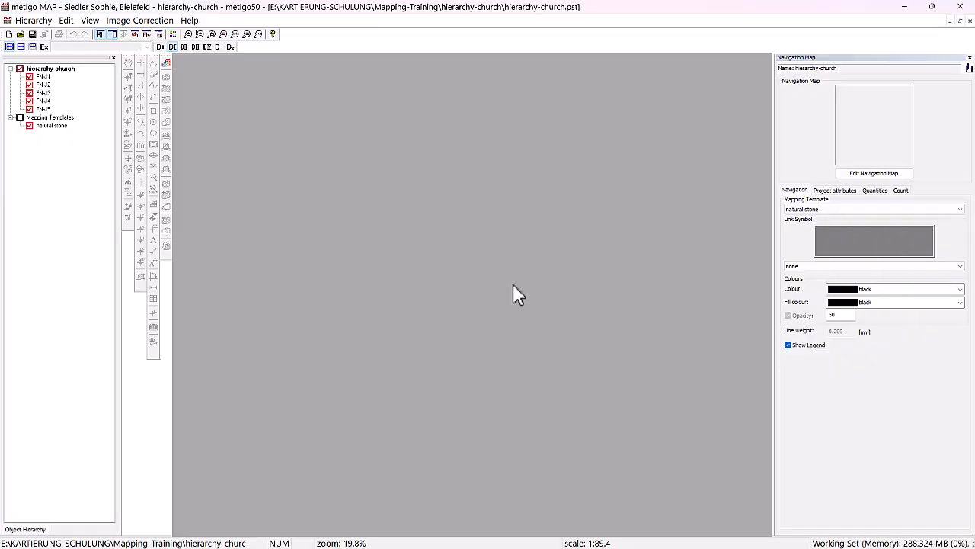
# Examine the overview previews of the imported FN-J mappings in the object hierarchy one after another
pyautogui.click(44, 79)
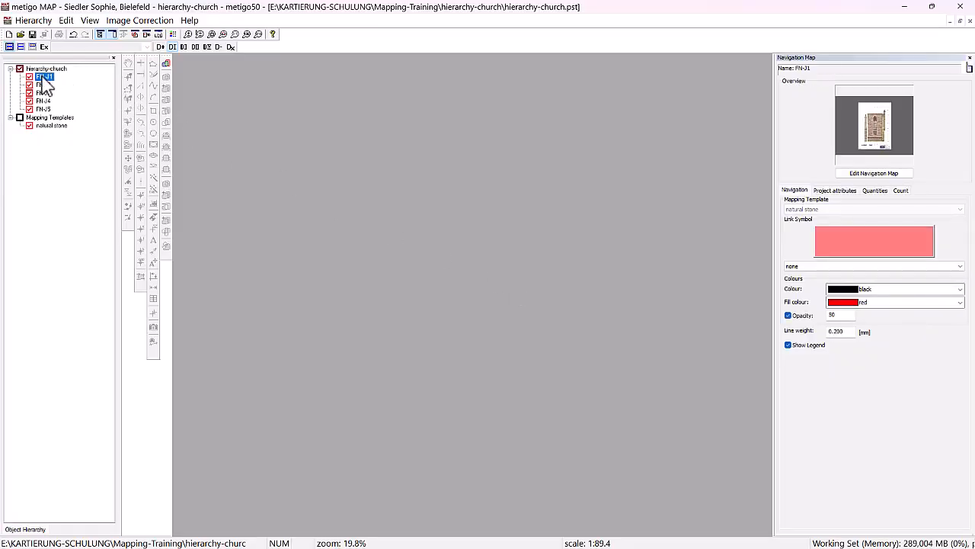
pyautogui.click(44, 85)
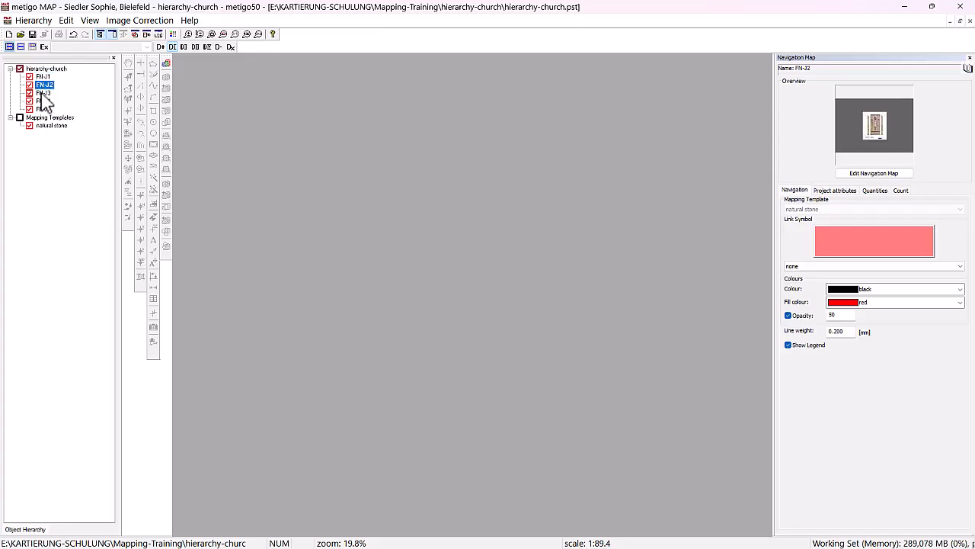
pyautogui.click(44, 93)
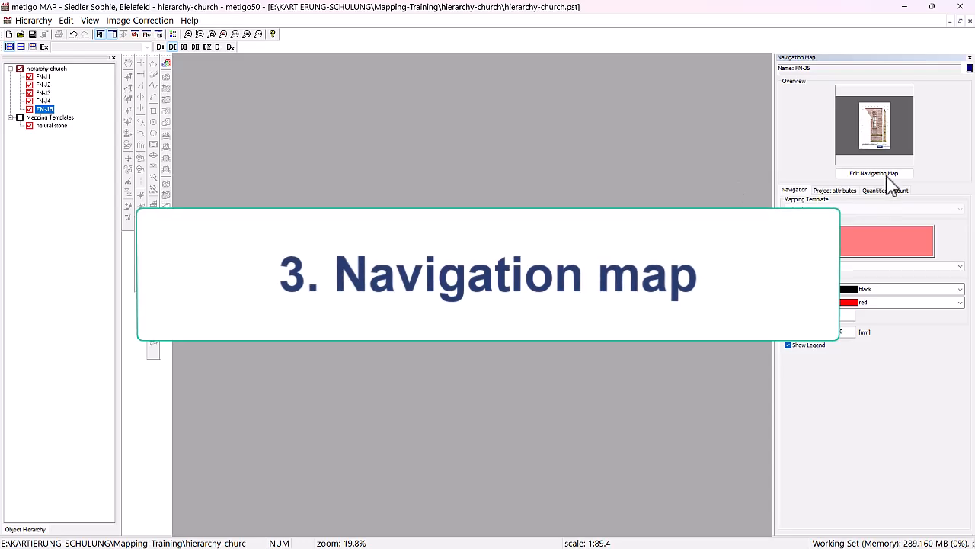
# Open the navigation map for editing with the existing display options and show its project structure
pyautogui.click(887, 173)
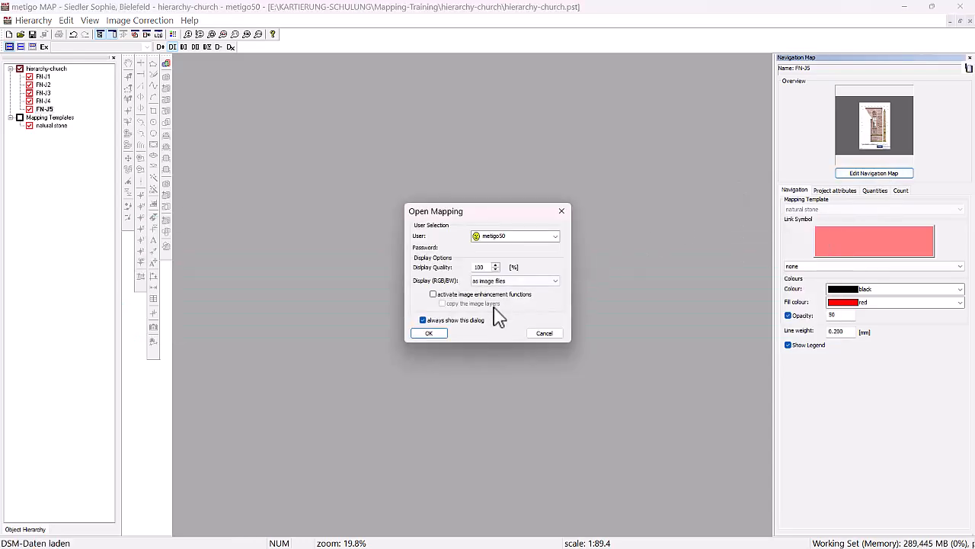
pyautogui.click(428, 335)
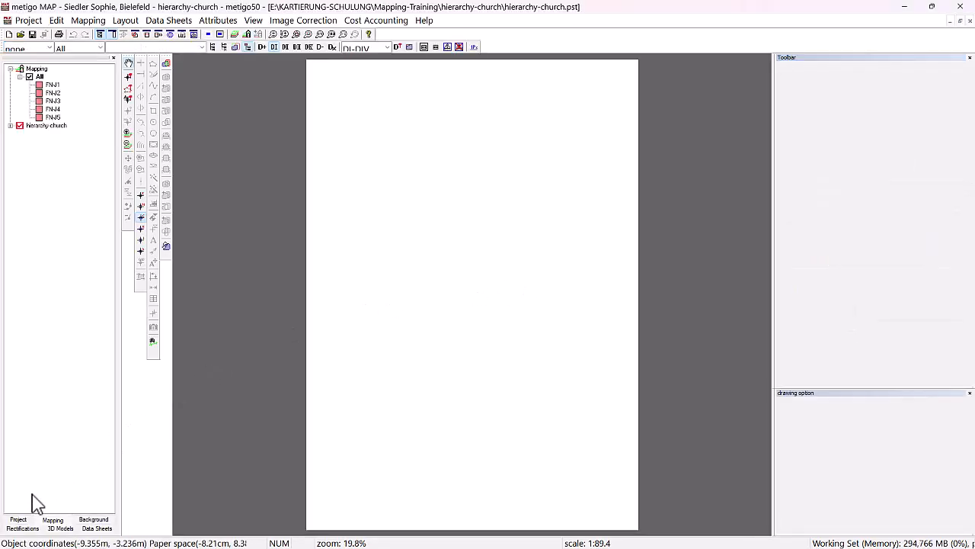
pyautogui.click(20, 525)
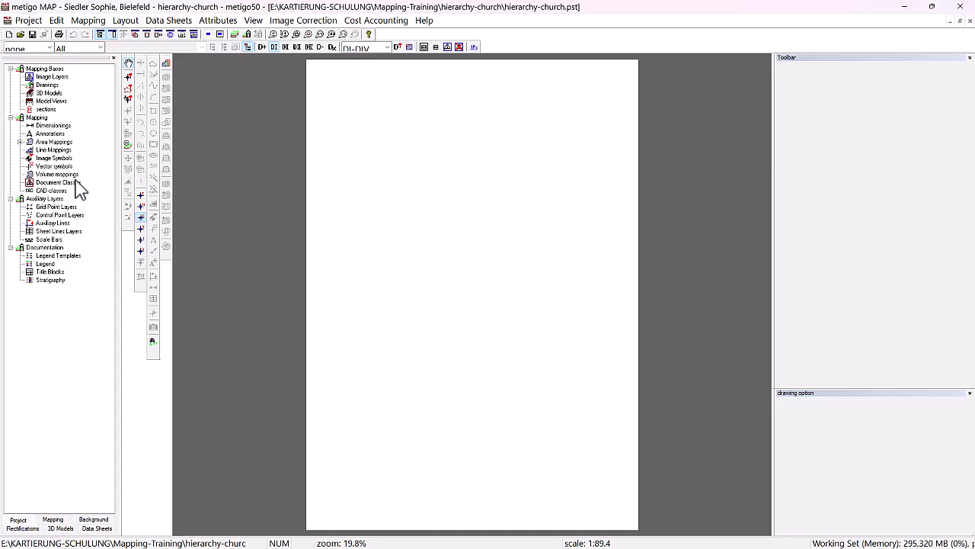
# Load CALW-Bildplanübersicht from Ausgangsbilder, Hierarchie-Stadtkirche as a rectified measured image, keeping the given image properties and copying the file into the project folder
pyautogui.rightClick(49, 79)
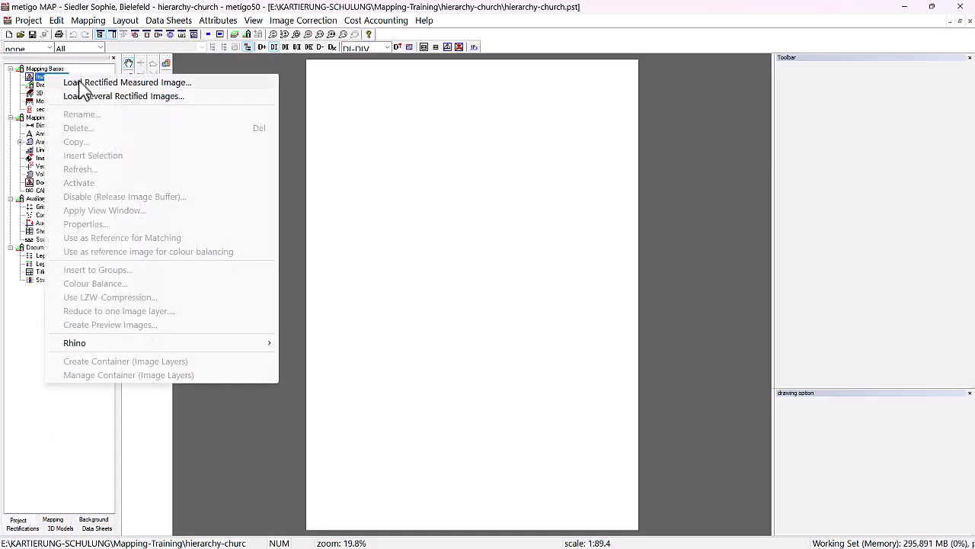
pyautogui.click(83, 83)
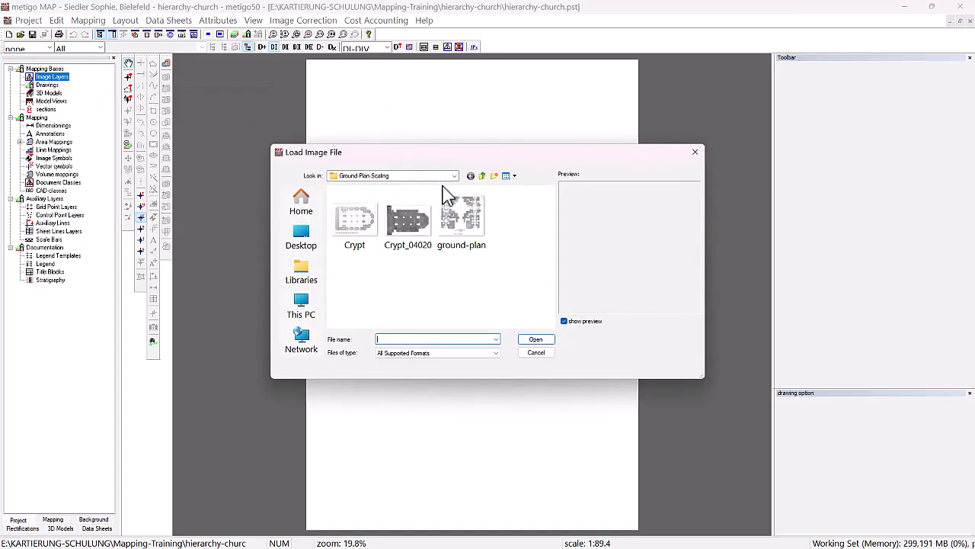
pyautogui.click(483, 176)
pyautogui.click(483, 176)
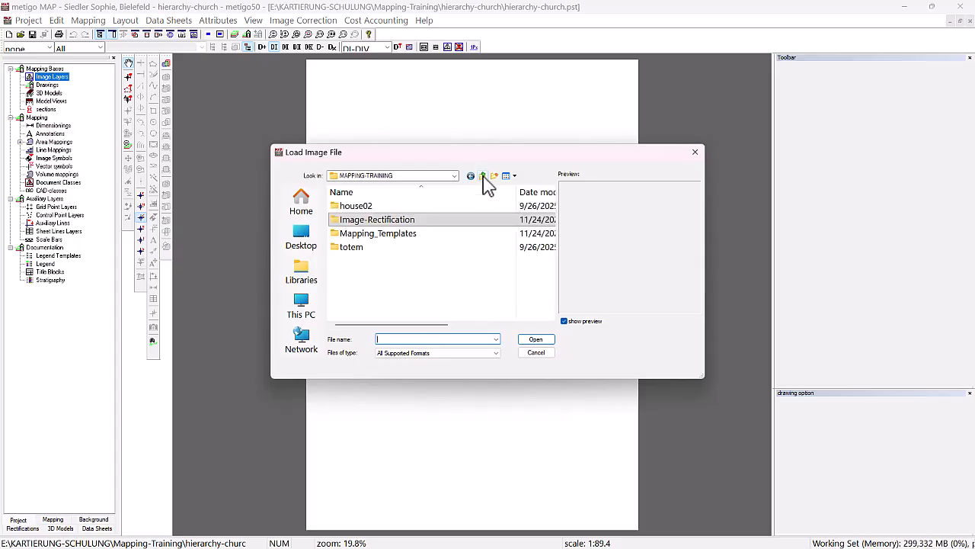
pyautogui.click(484, 176)
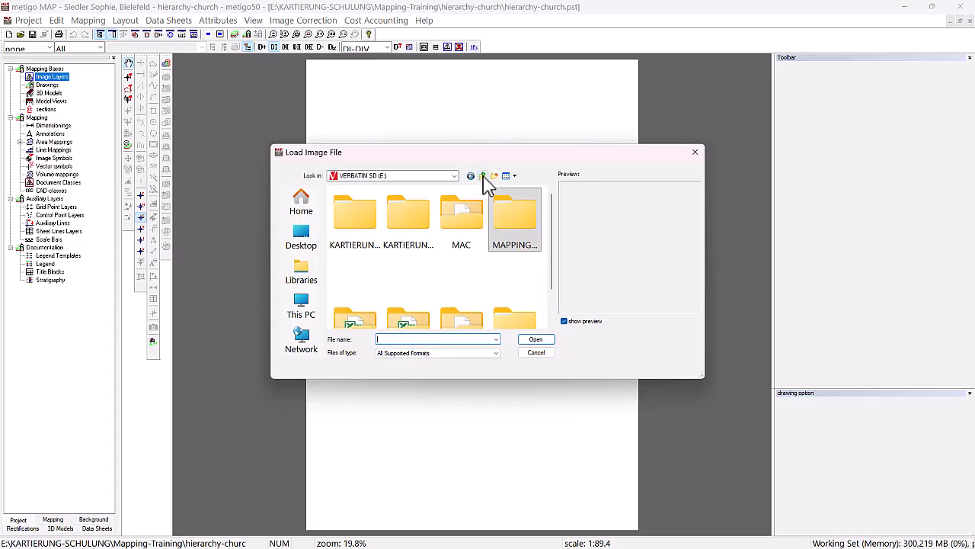
pyautogui.click(419, 223)
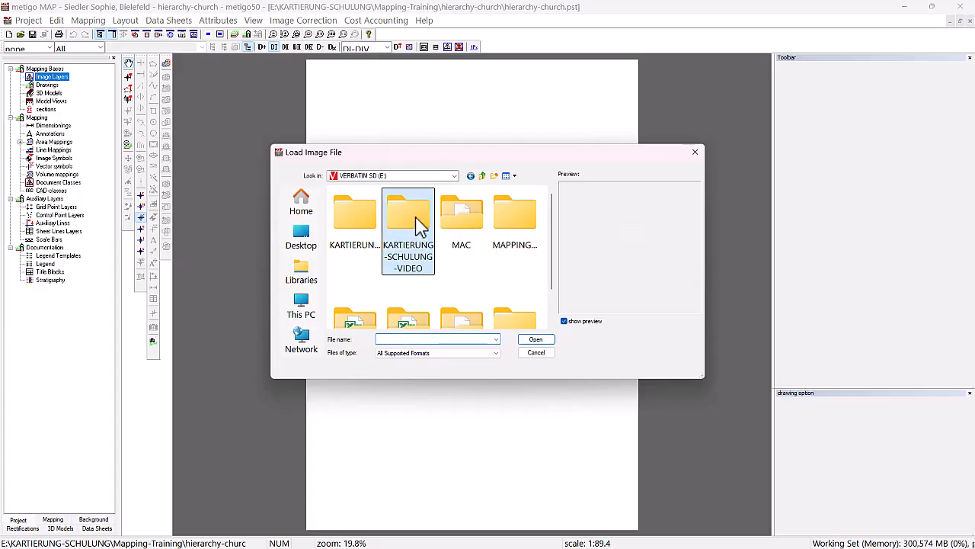
pyautogui.doubleClick(366, 228)
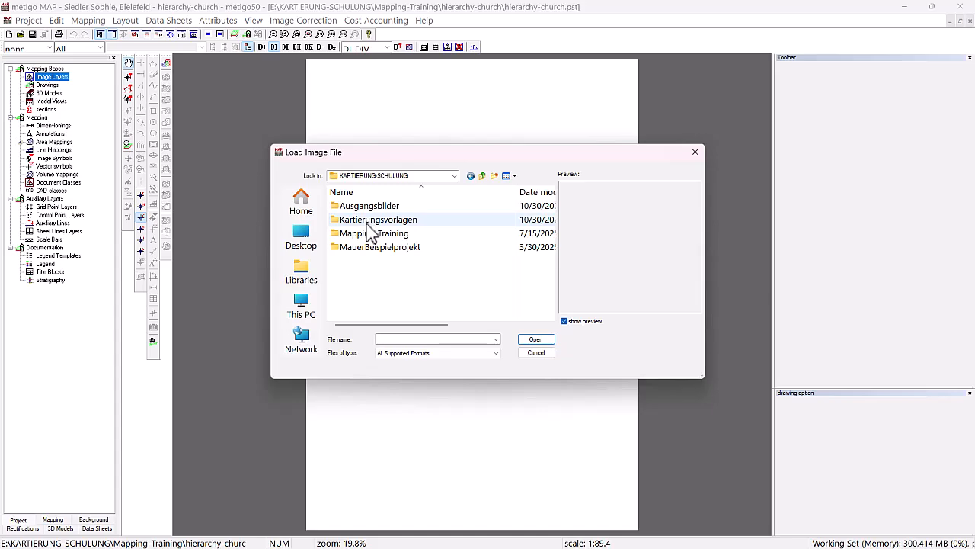
pyautogui.doubleClick(372, 207)
pyautogui.scroll(-4, 381, 220)
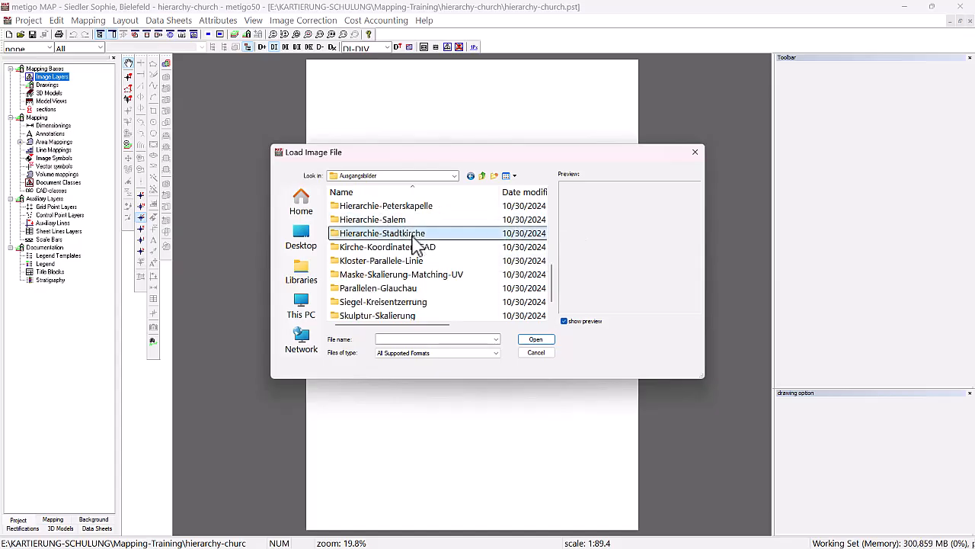
pyautogui.doubleClick(414, 236)
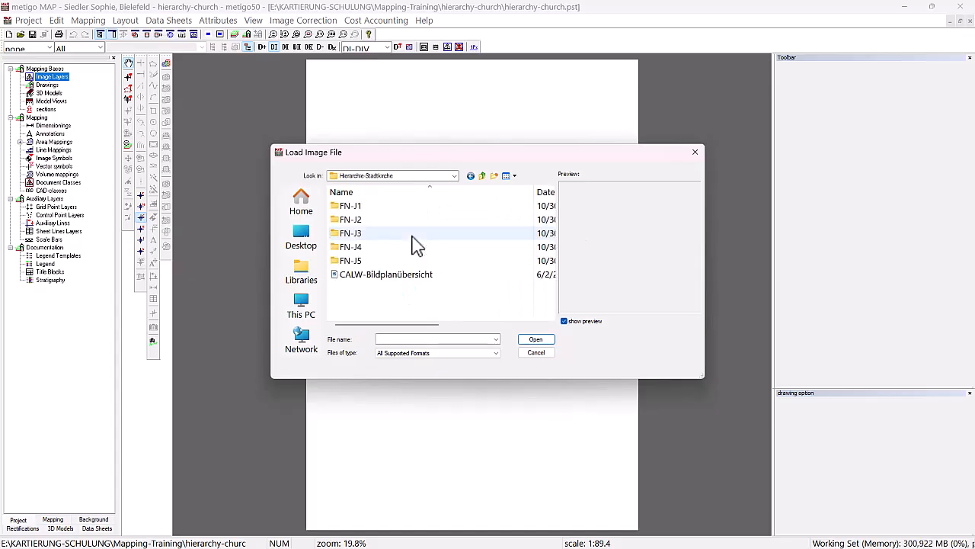
pyautogui.click(394, 276)
pyautogui.click(537, 340)
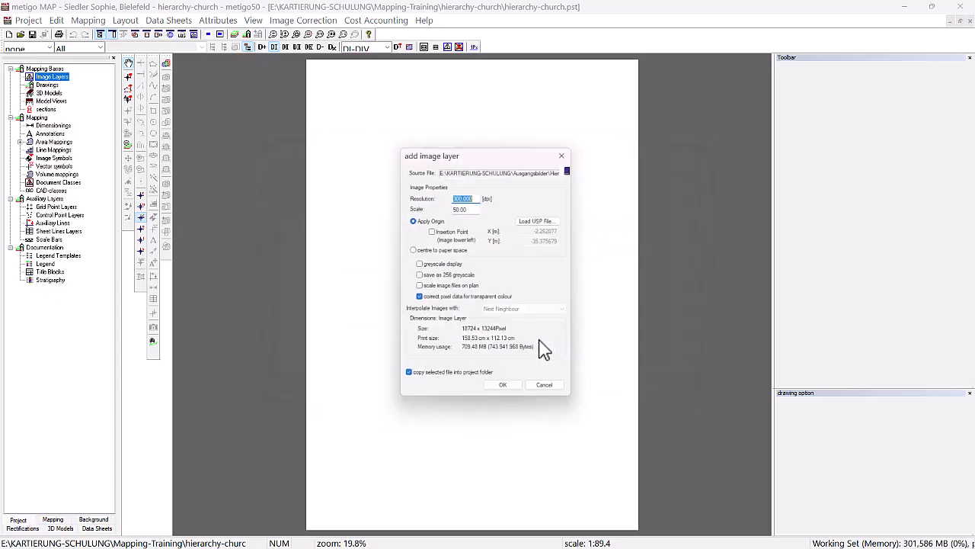
pyautogui.click(506, 392)
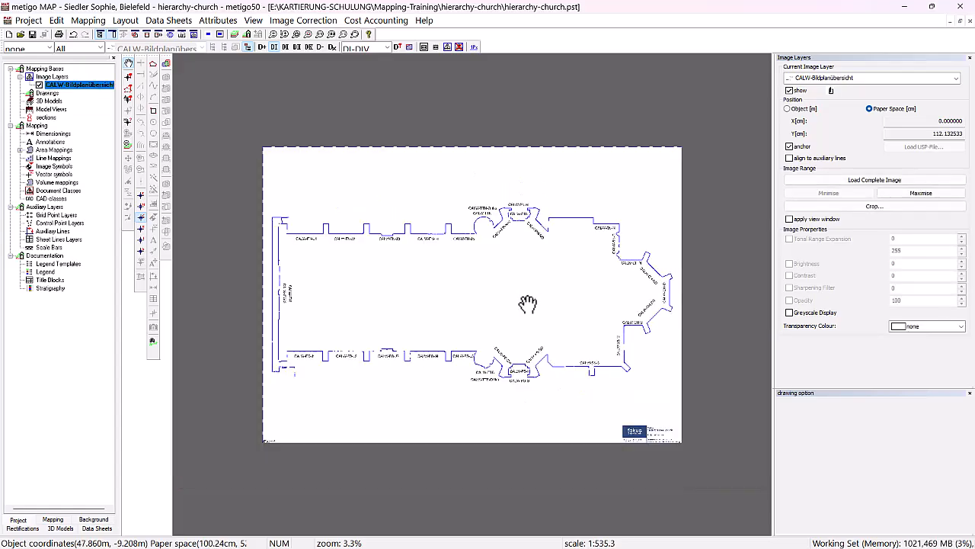
# Check the paper space size and set the project scale to 1:250 in the project settings
pyautogui.click(219, 35)
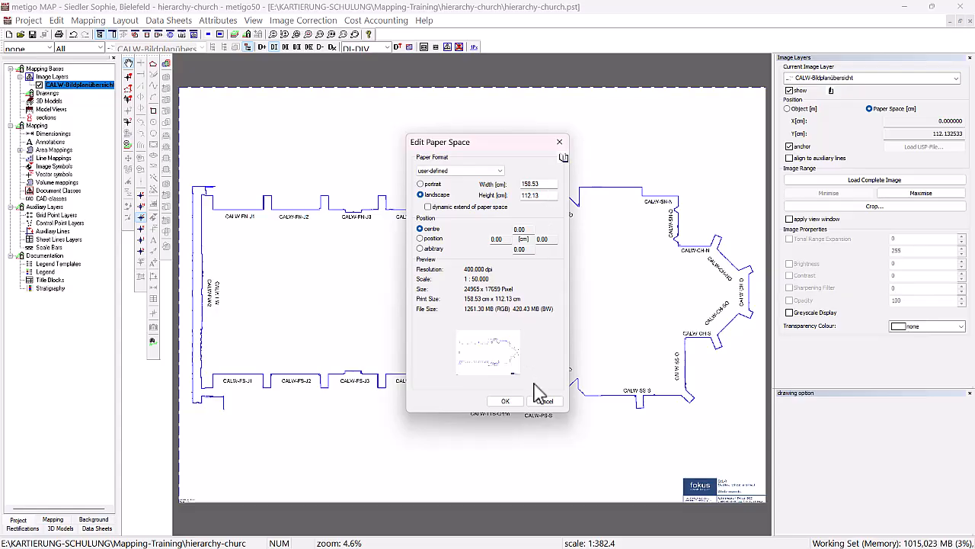
pyautogui.click(545, 401)
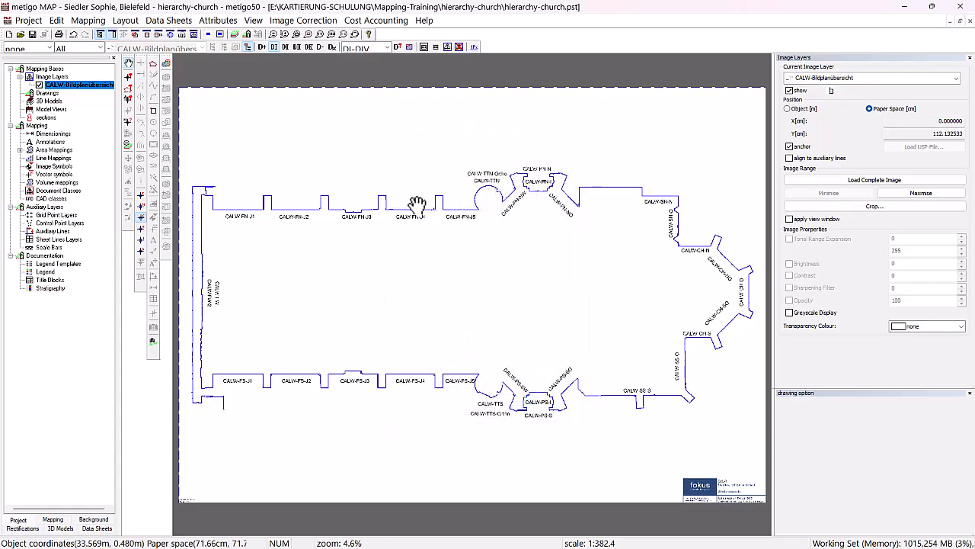
pyautogui.click(30, 21)
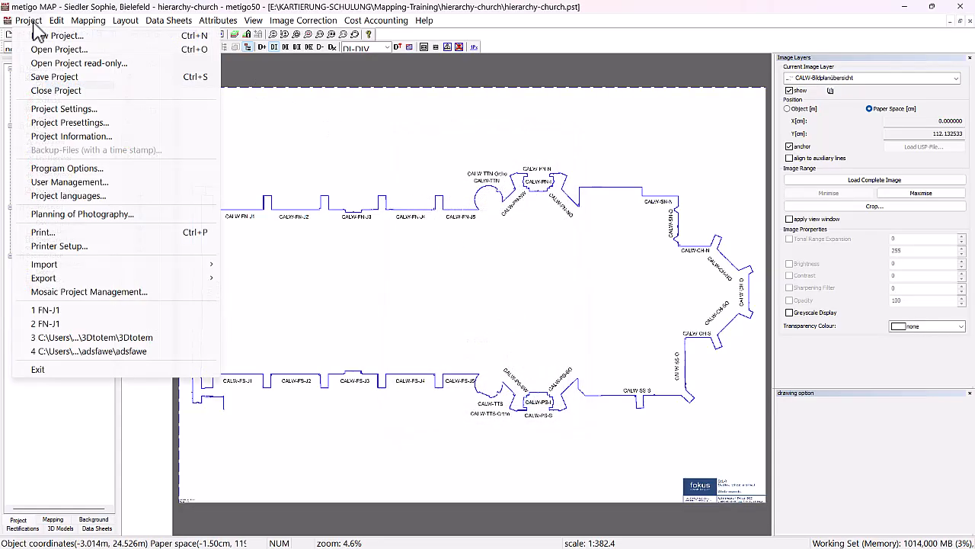
pyautogui.click(85, 111)
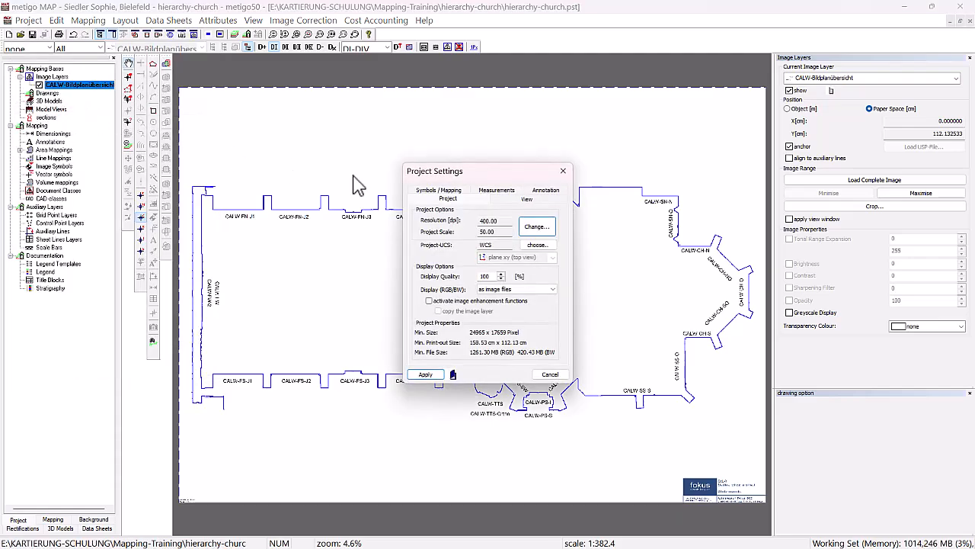
pyautogui.click(536, 227)
pyautogui.press('Tab')
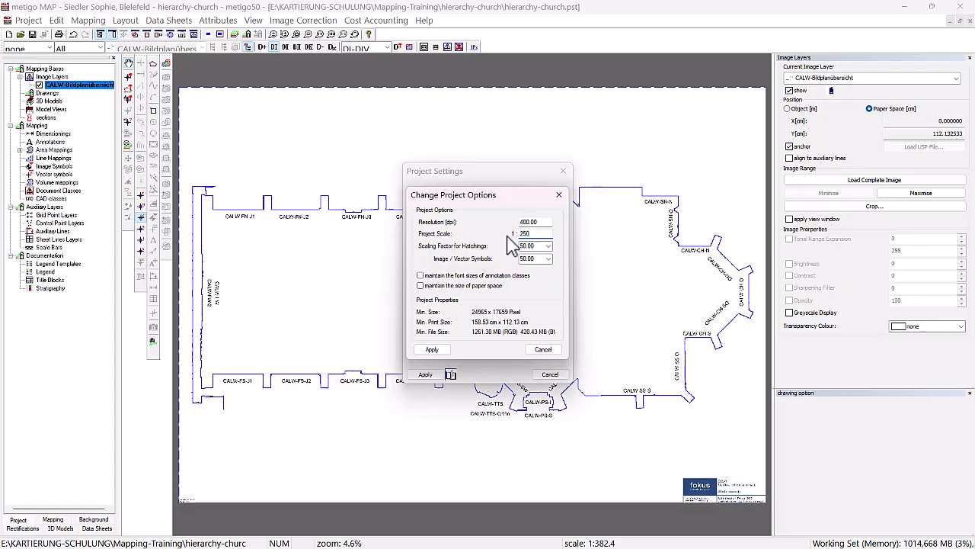
pyautogui.write('250')
pyautogui.press('Return')
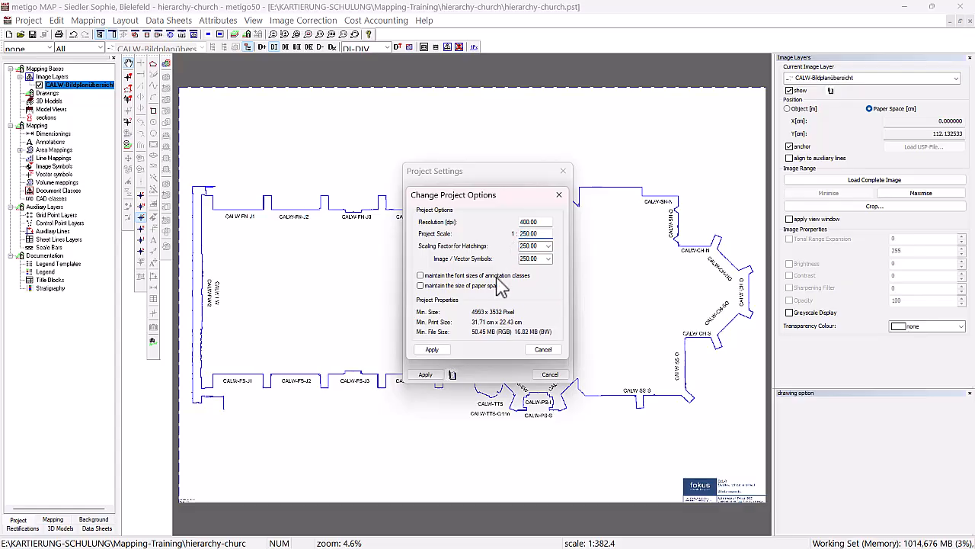
pyautogui.click(432, 349)
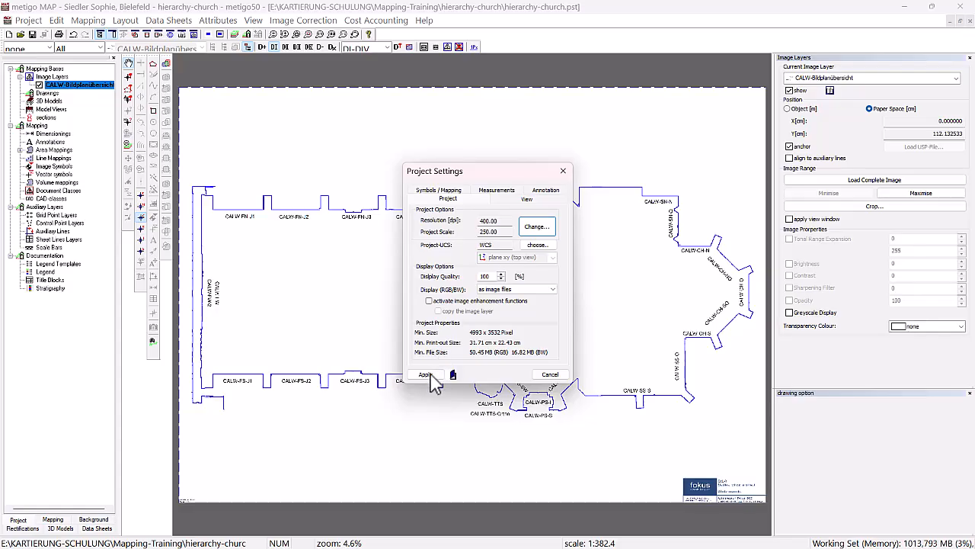
pyautogui.click(427, 375)
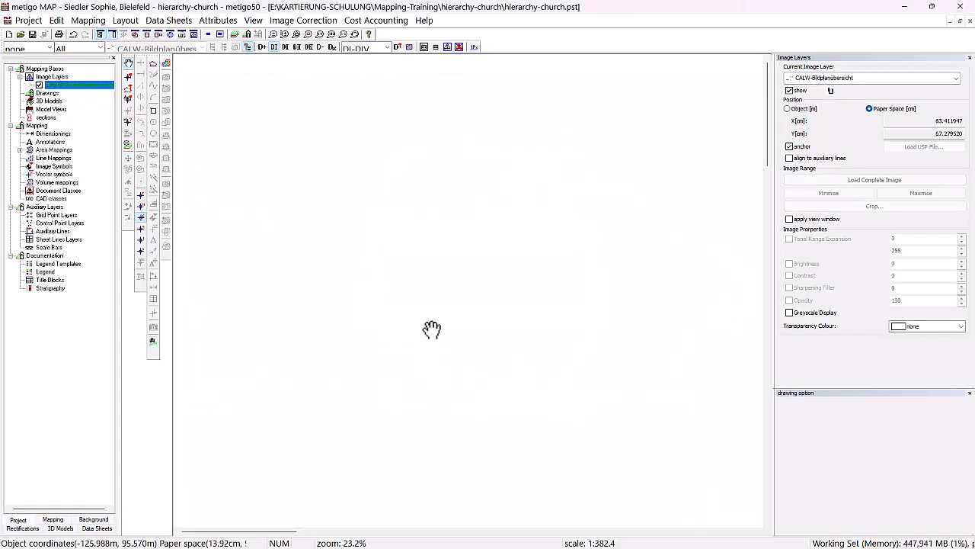
# Set the paper space format to A3 (42.00 x 29.70 cm)
pyautogui.click(208, 34)
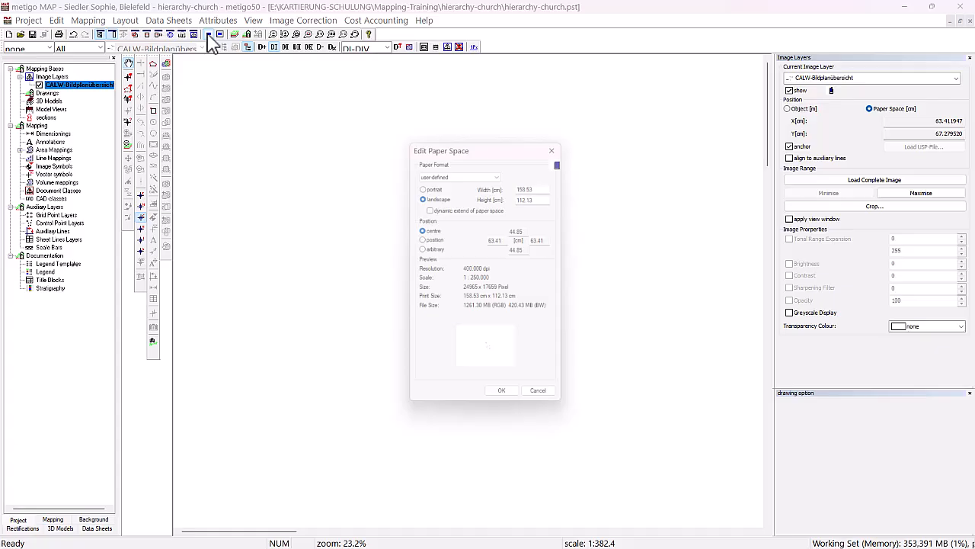
pyautogui.click(474, 172)
pyautogui.click(461, 200)
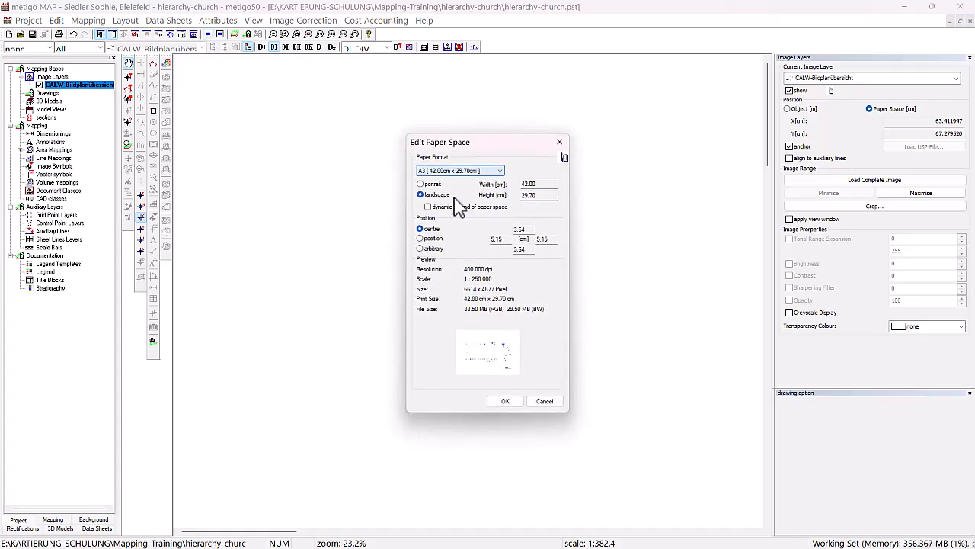
pyautogui.click(503, 402)
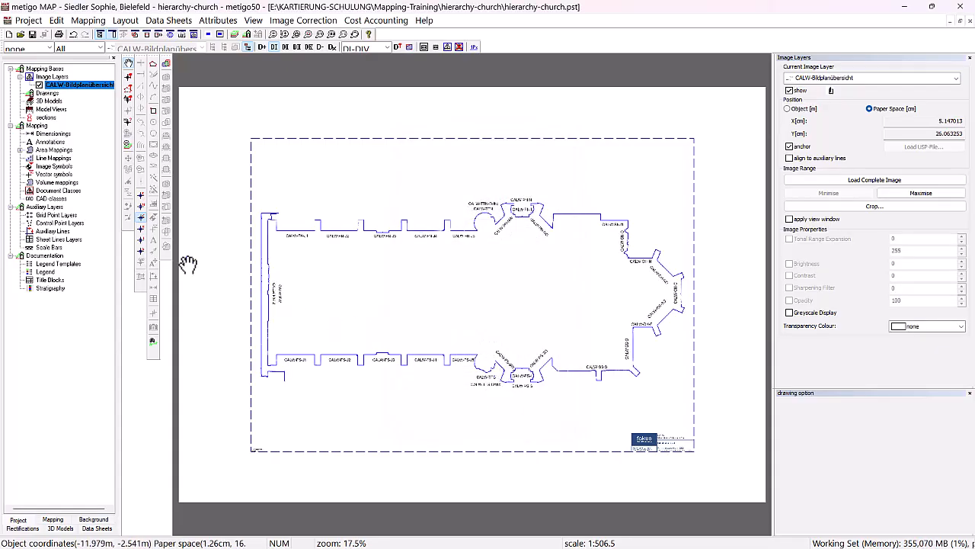
# Reduce the plan's image layer to a rectangular view window around the church outline, excluding the title block, and save the project
pyautogui.click(153, 111)
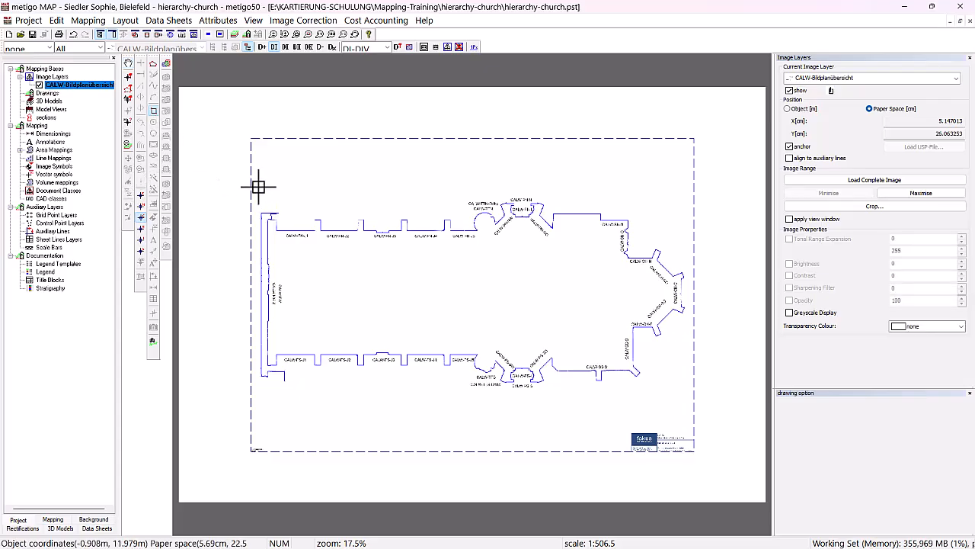
pyautogui.moveTo(257, 186)
pyautogui.mouseDown()
pyautogui.moveTo(383, 283)
pyautogui.moveTo(606, 424)
pyautogui.moveTo(689, 400)
pyautogui.mouseUp()
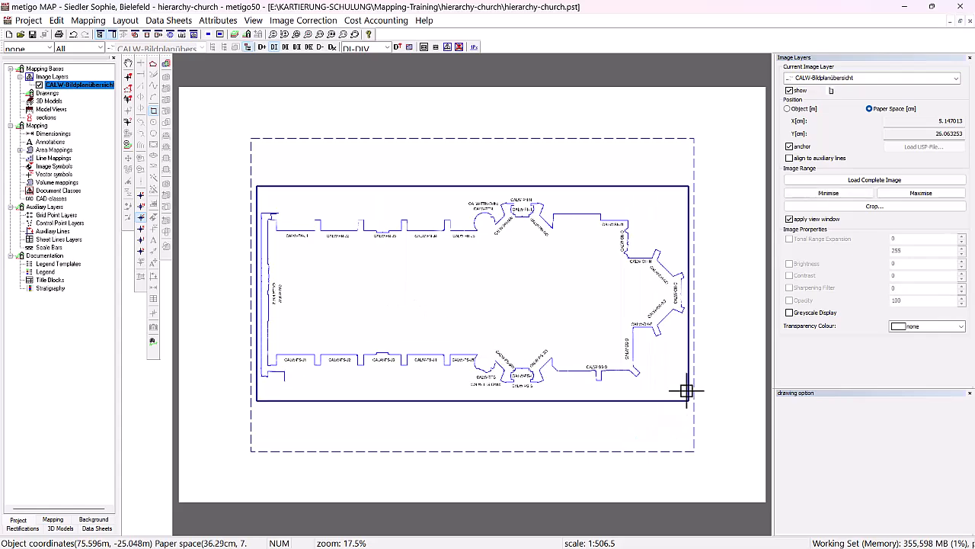
pyautogui.click(823, 194)
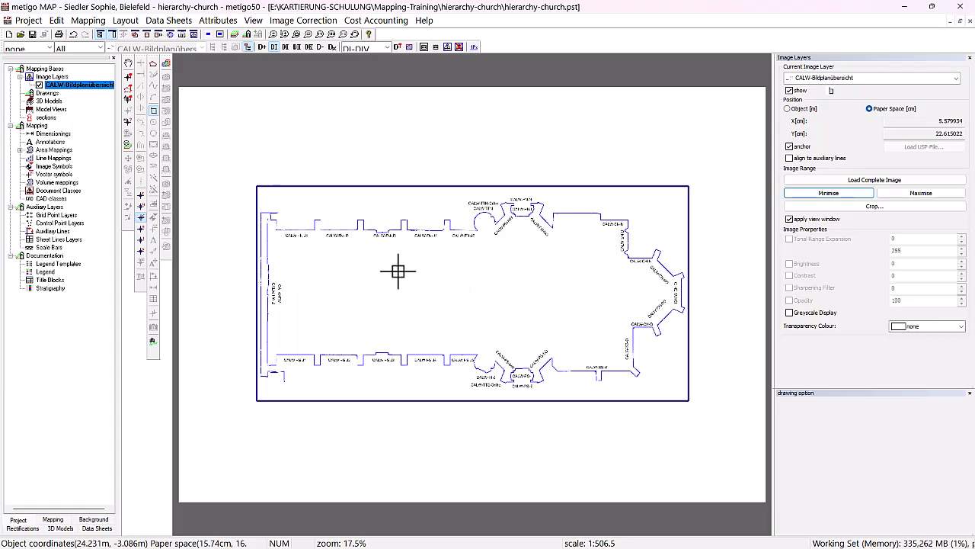
pyautogui.scroll(2, 396, 271)
pyautogui.scroll(2, 396, 271)
pyautogui.scroll(-2, 338, 229)
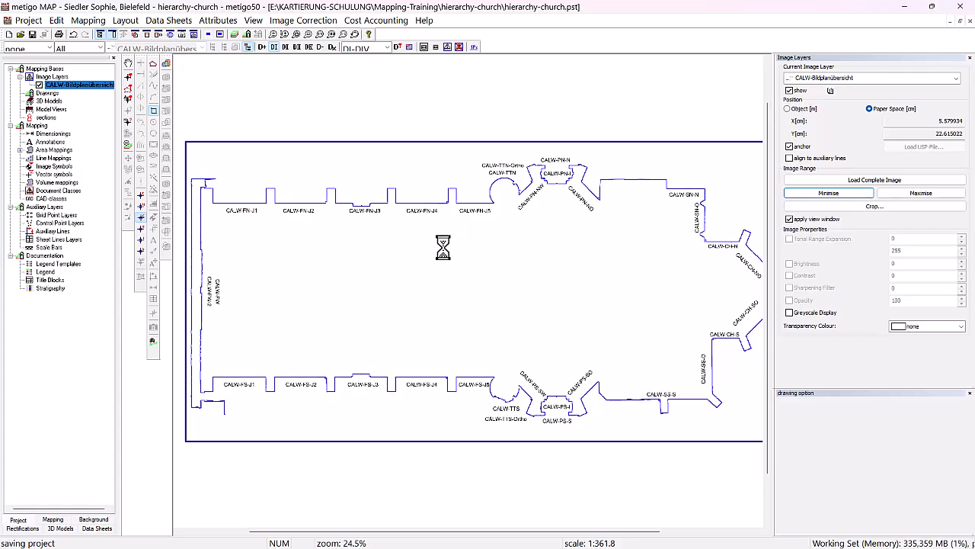
# Map the FN-J1 area class as a narrow rectangle over the wall section labelled CALW-FN-J1
pyautogui.click(52, 520)
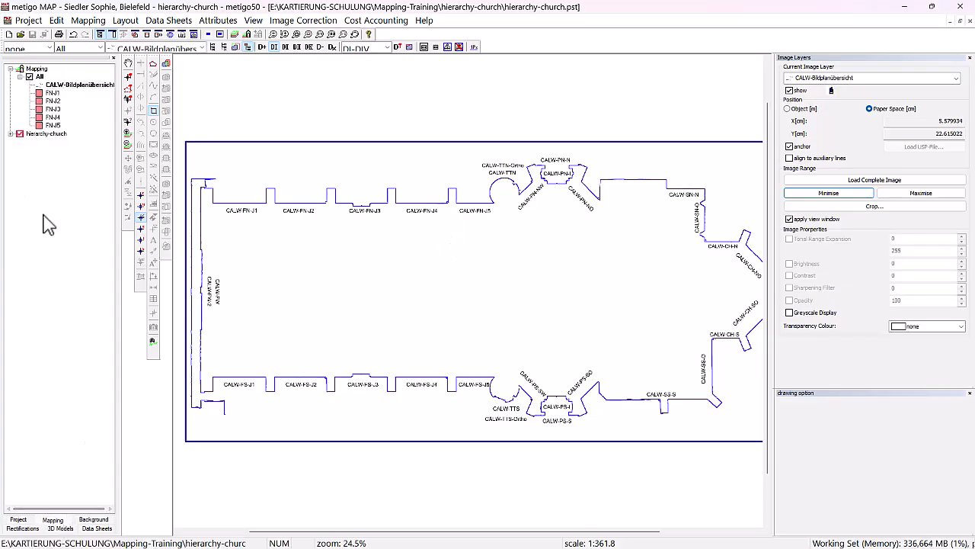
pyautogui.click(52, 92)
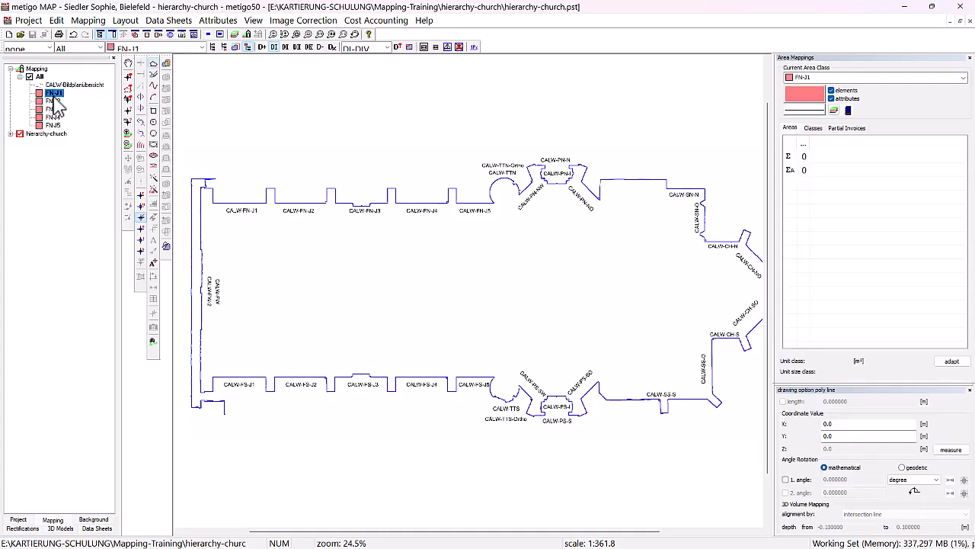
pyautogui.click(153, 111)
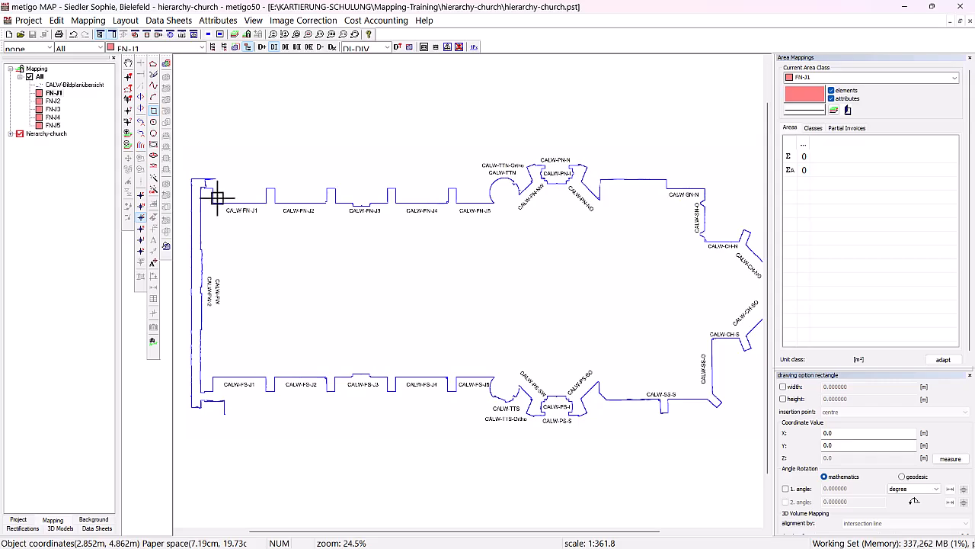
pyautogui.click(213, 198)
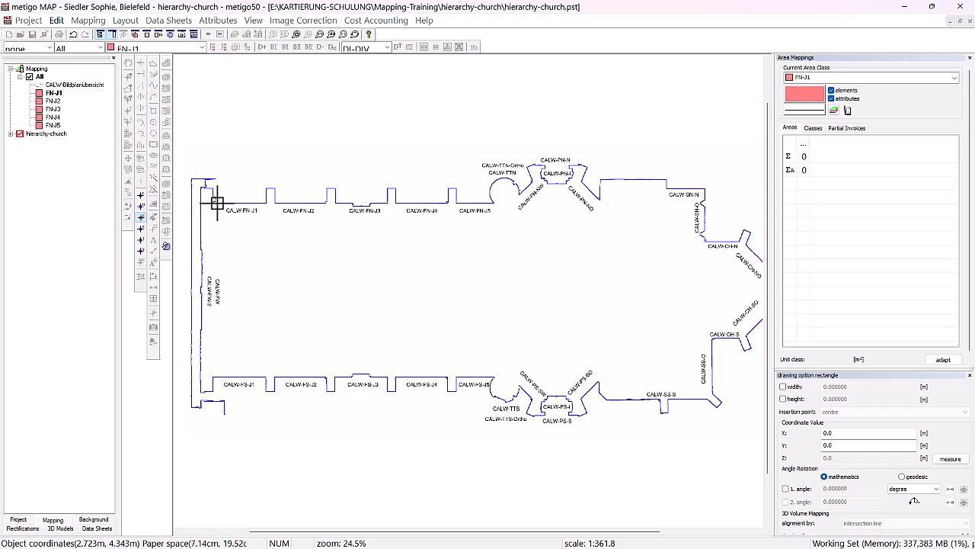
pyautogui.click(267, 208)
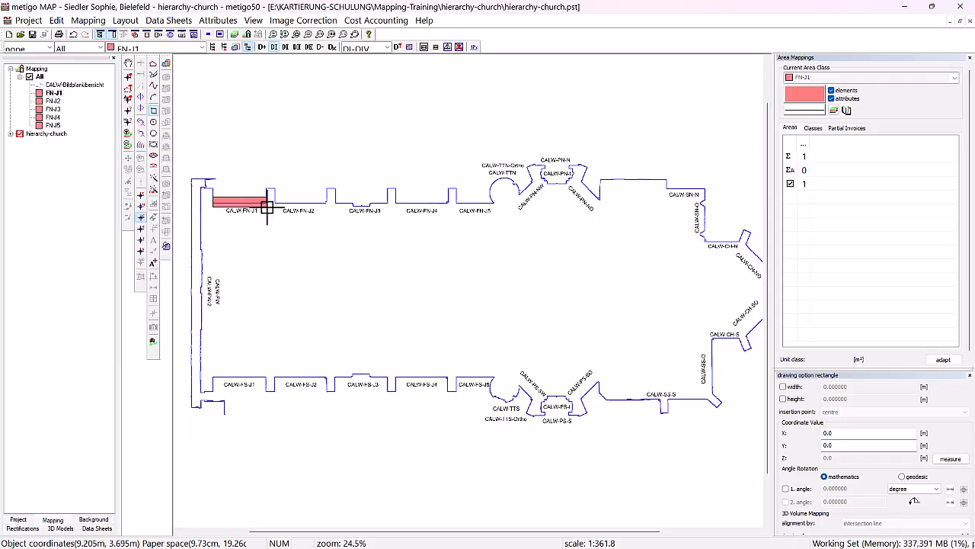
# Map the FN-J2 and FN-J3 area classes as narrow rectangles over the wall sections labelled CALW-FN-J2 and CALW-FN-J3
pyautogui.click(53, 101)
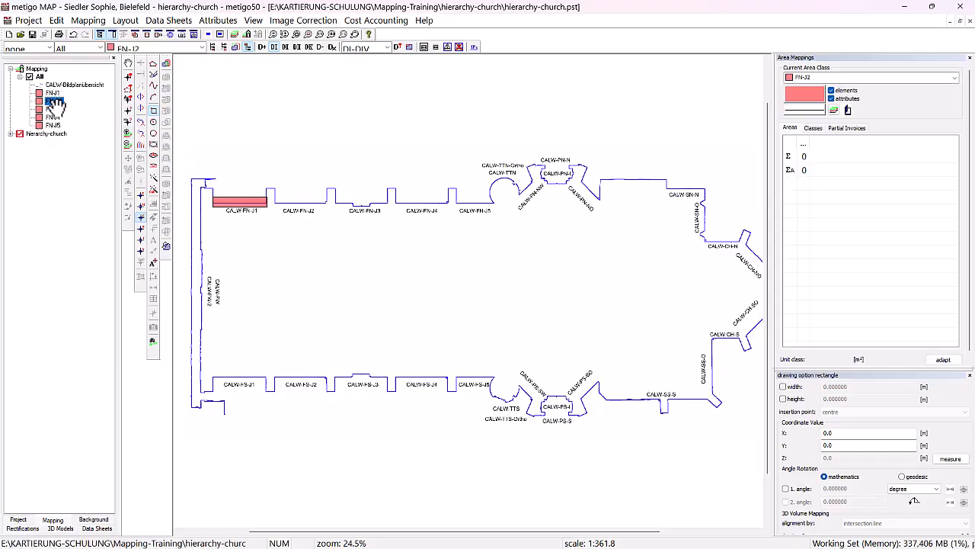
pyautogui.click(276, 198)
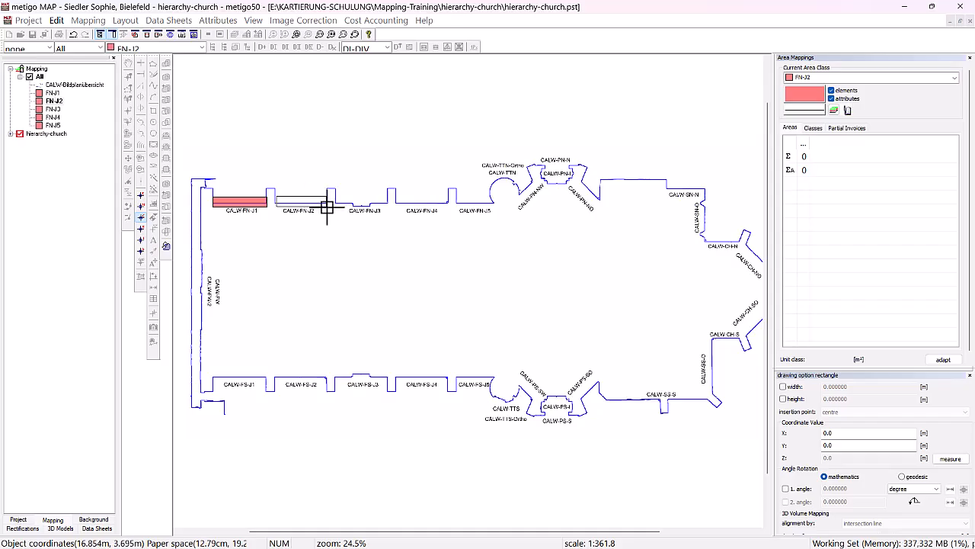
pyautogui.click(328, 206)
pyautogui.click(53, 109)
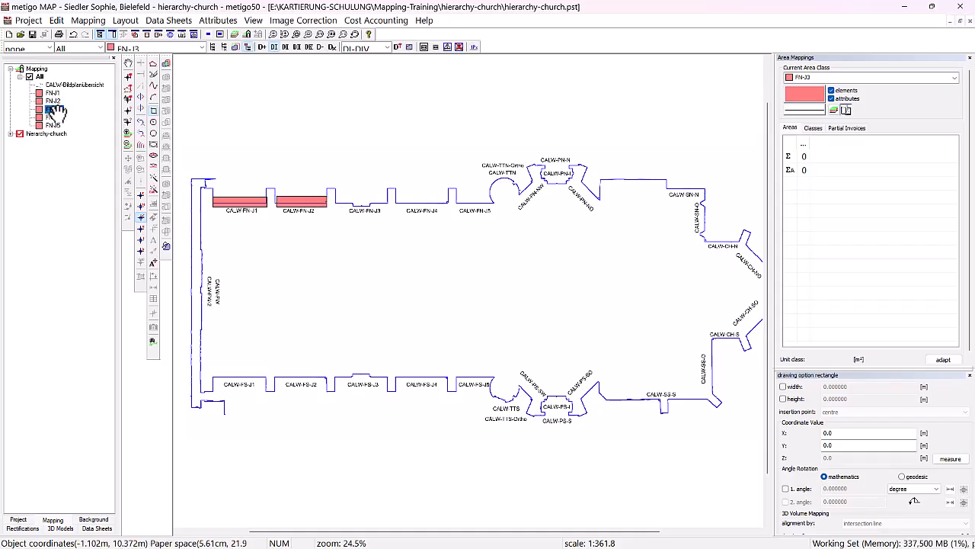
pyautogui.click(336, 197)
pyautogui.click(388, 207)
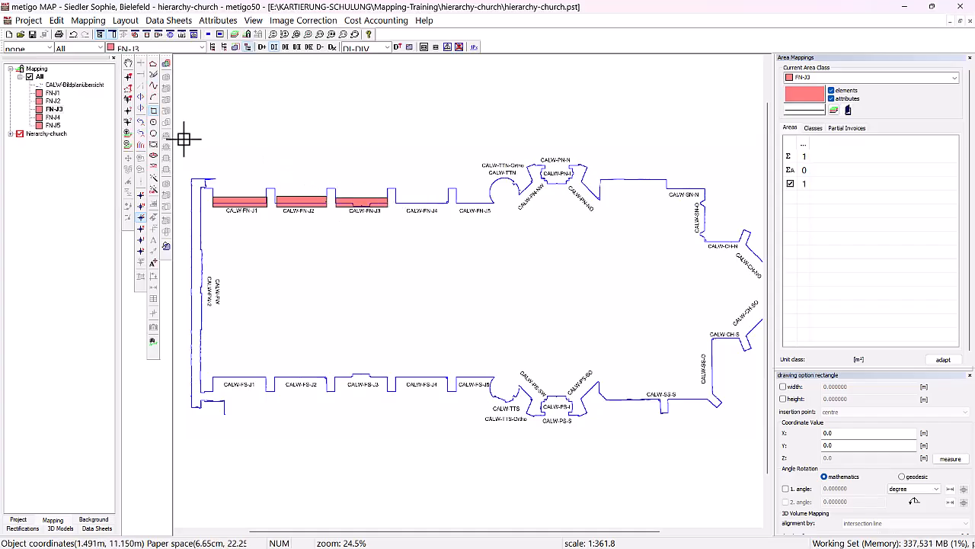
# Map the FN-J4 and FN-J5 area classes as narrow rectangles over the wall sections labelled CALW-FN-J4 and CALW-FN-J5
pyautogui.click(53, 117)
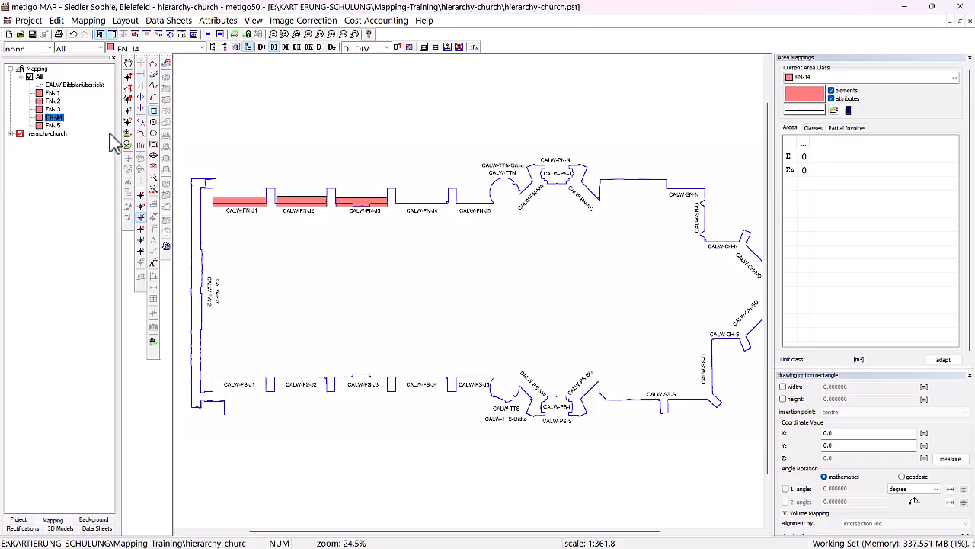
pyautogui.click(397, 196)
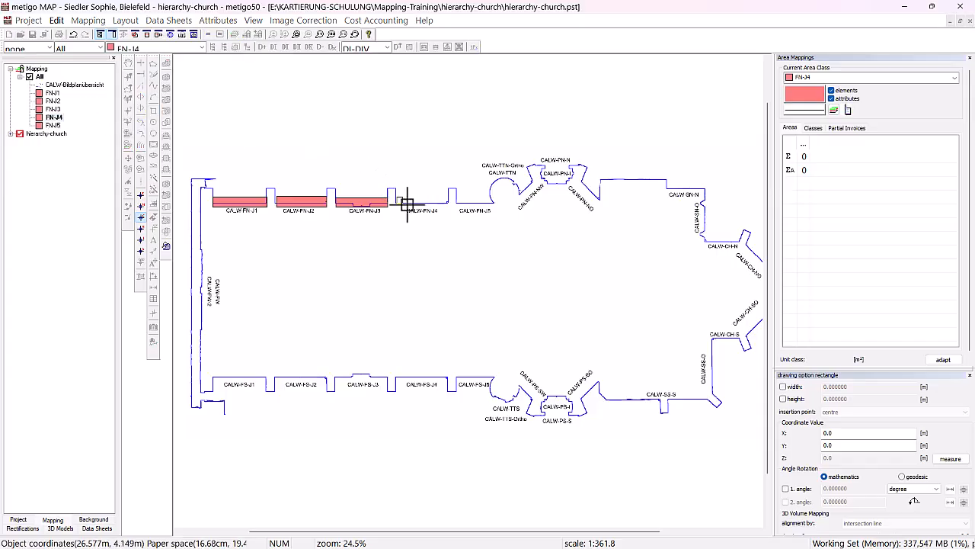
pyautogui.click(448, 208)
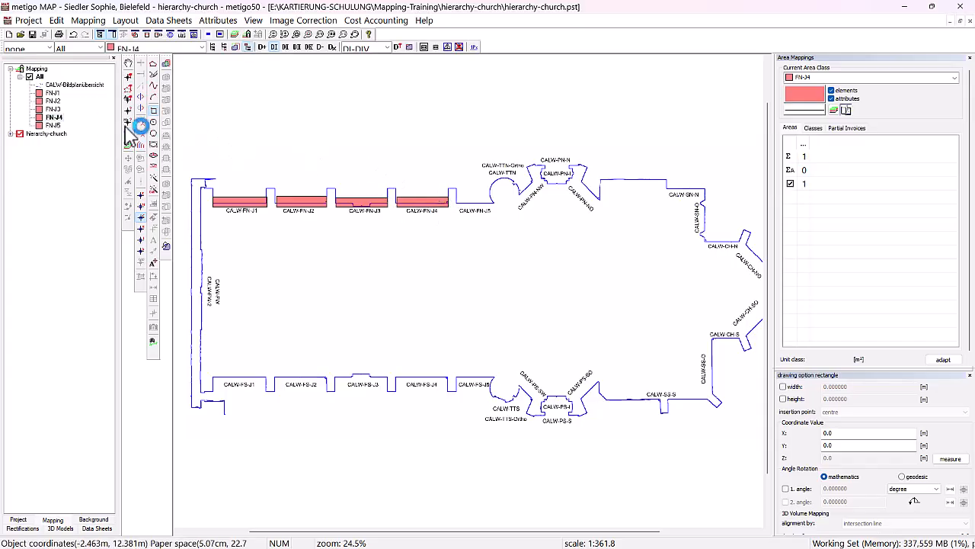
pyautogui.click(53, 125)
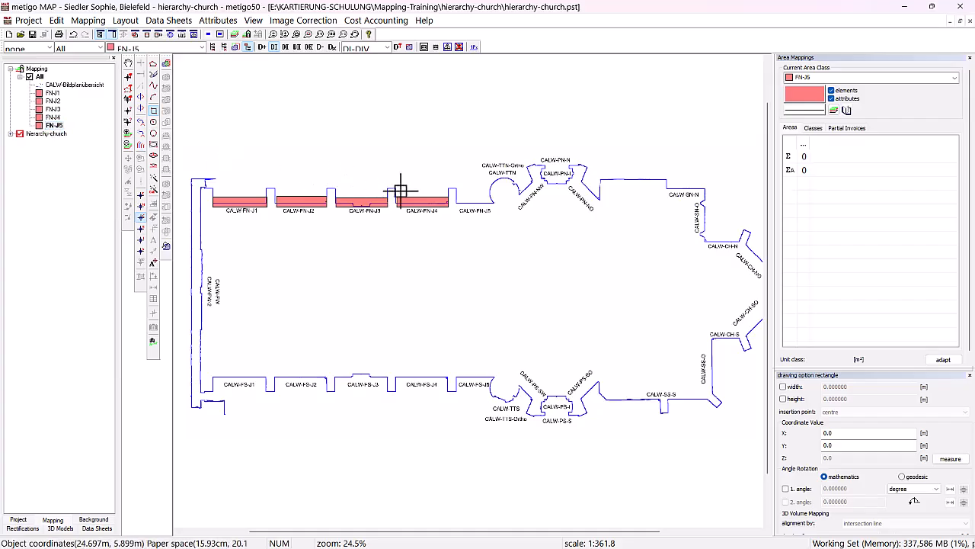
pyautogui.click(457, 198)
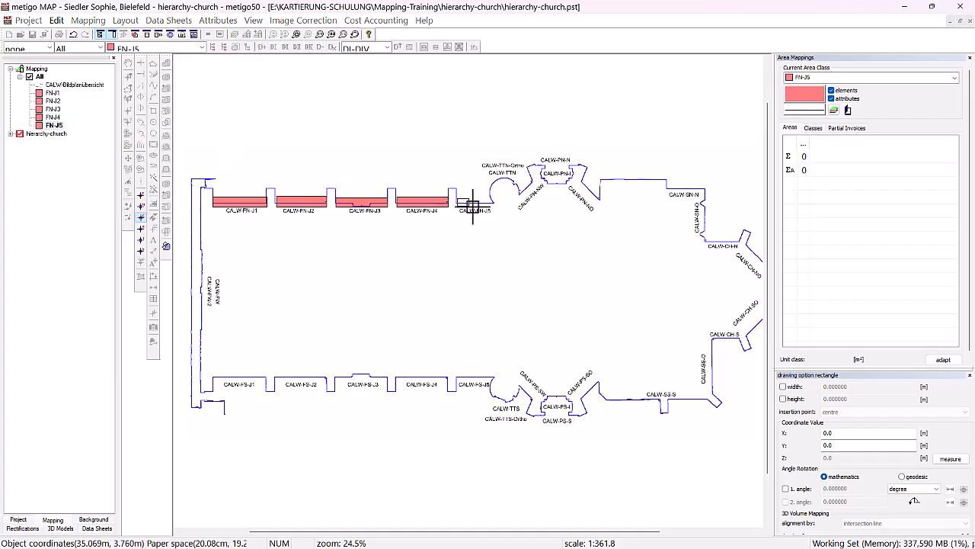
pyautogui.click(495, 207)
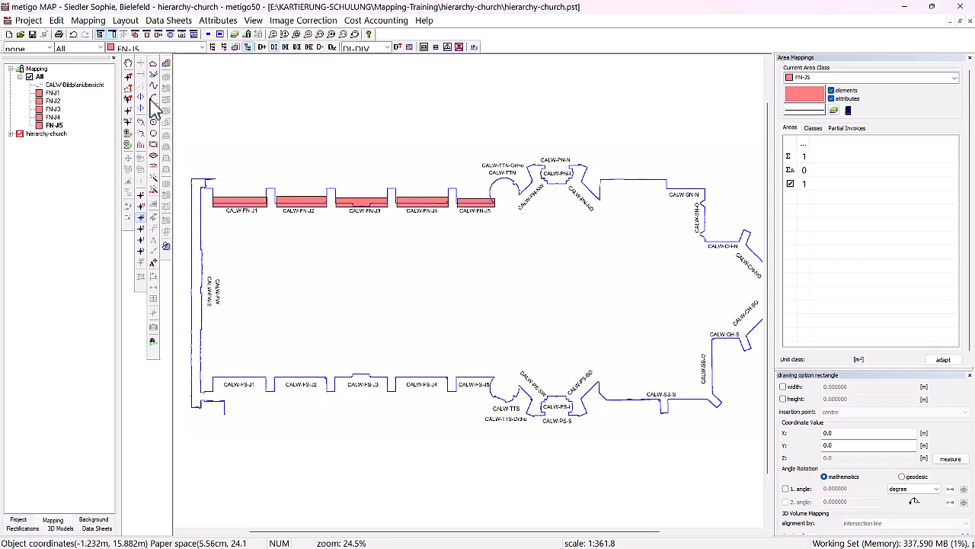
# Save the navigation map project and close it to return to the object hierarchy
pyautogui.click(32, 35)
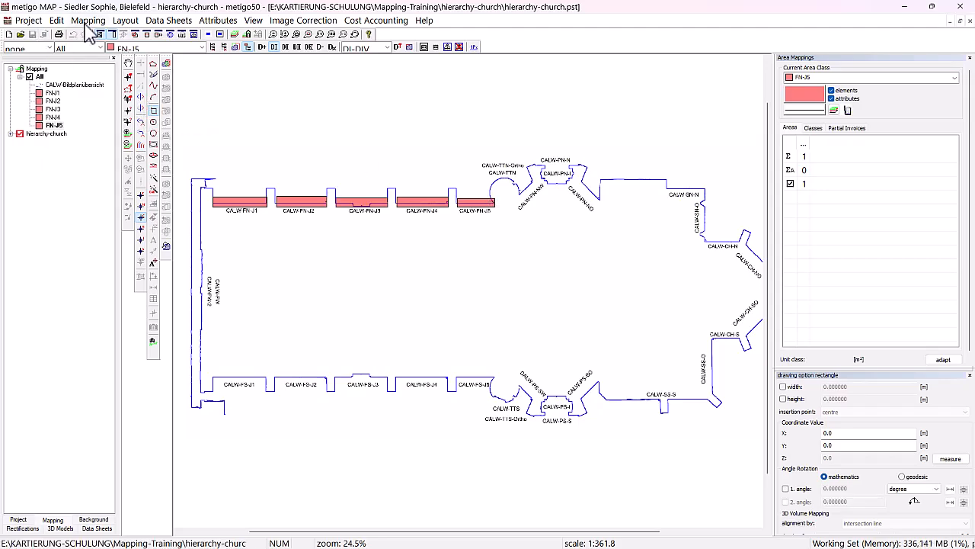
pyautogui.click(31, 21)
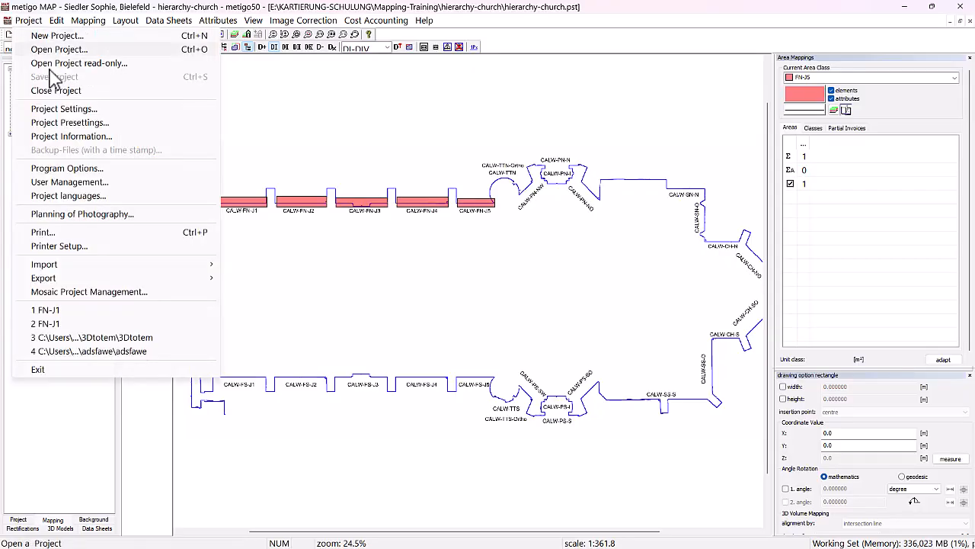
pyautogui.click(60, 91)
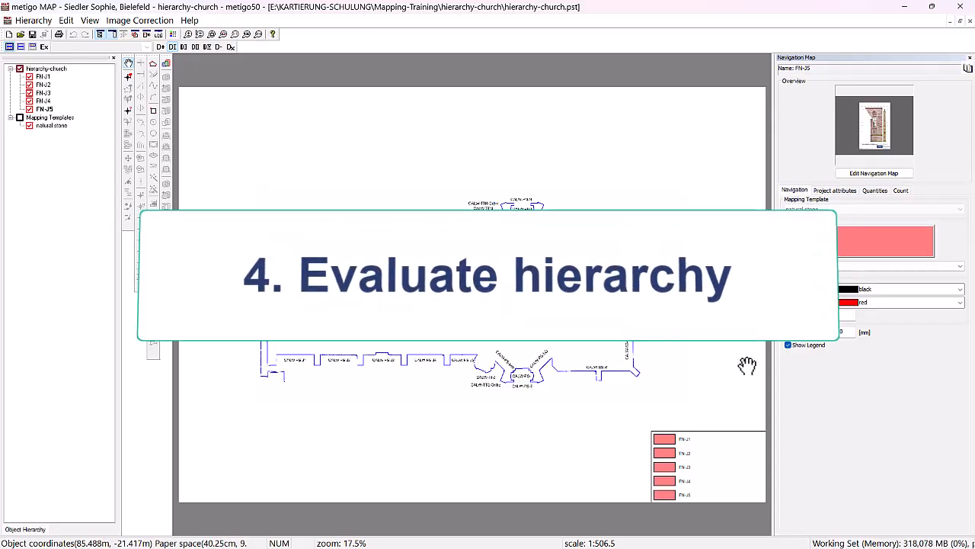
# Evaluate the hierarchy by element count for the natural stone class Reinigung Heißdampf, with a risk limit of 30
pyautogui.click(902, 193)
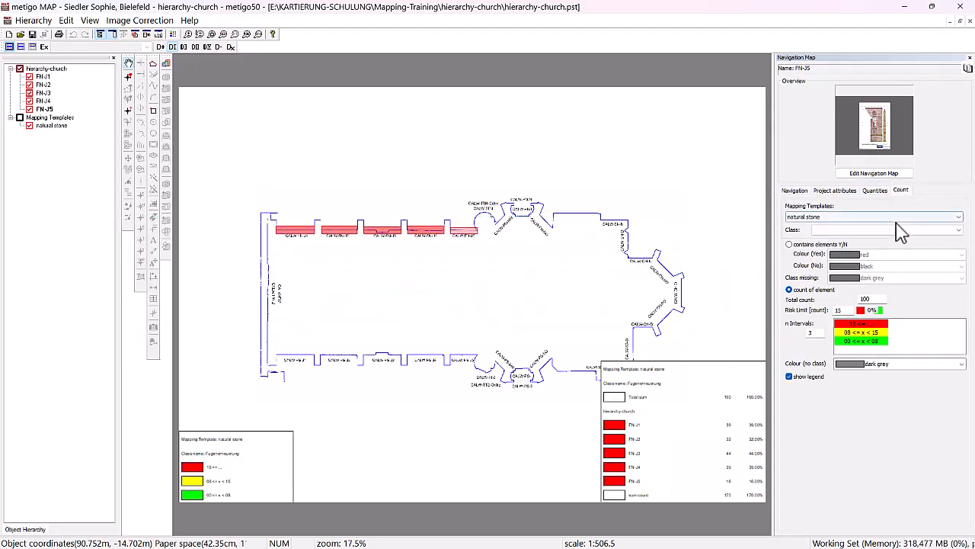
pyautogui.click(899, 230)
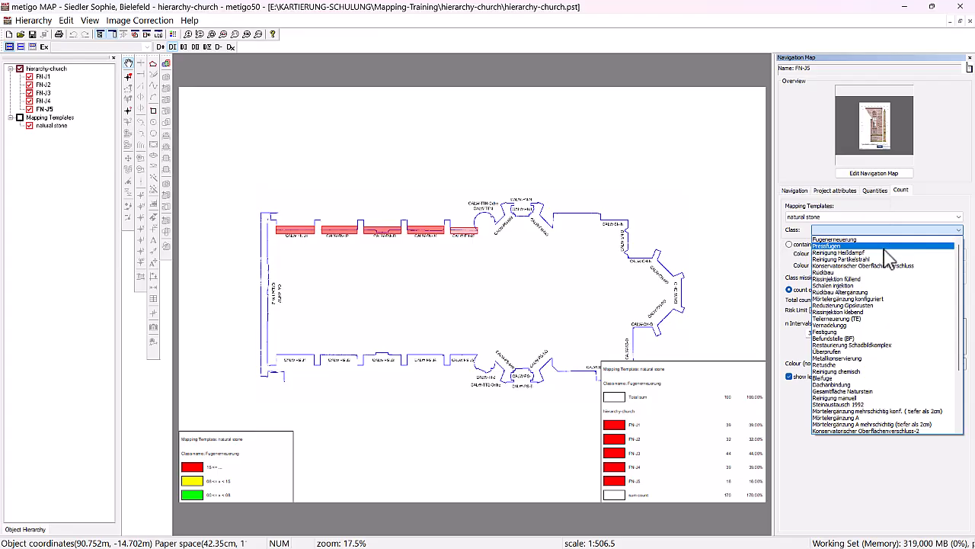
pyautogui.click(871, 252)
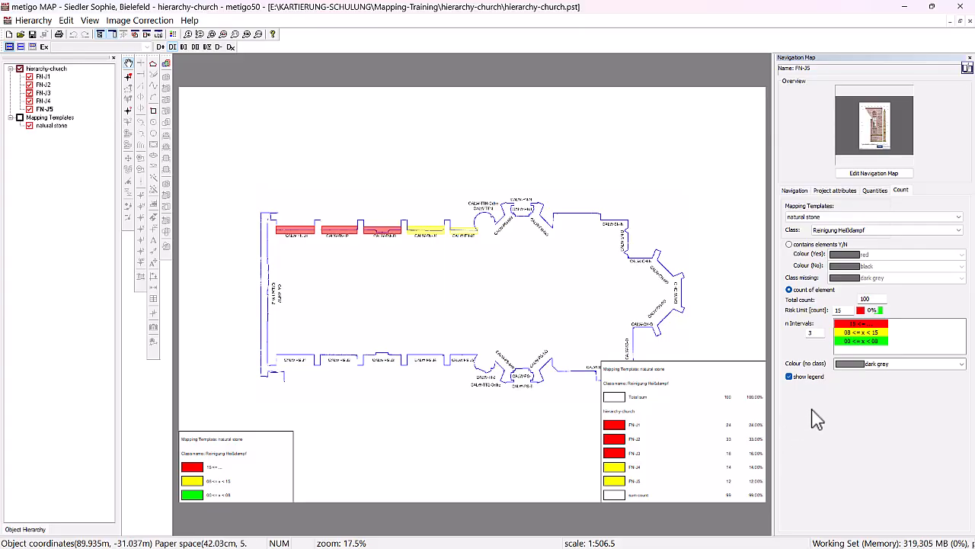
pyautogui.moveTo(845, 307); pyautogui.dragTo(836, 311)
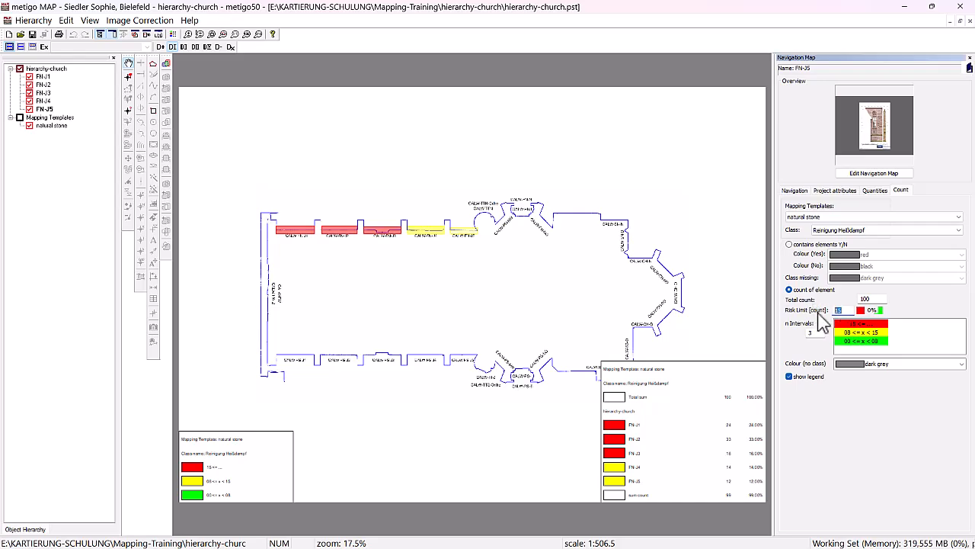
pyautogui.write('30')
pyautogui.press('Return')
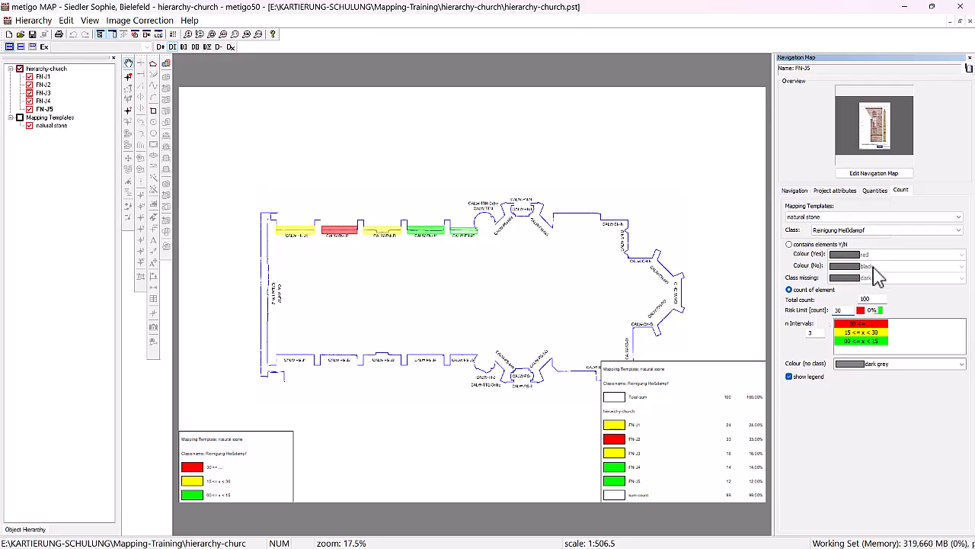
# Evaluate the hierarchy by quantities for the class Reinigung Heißdampf of the natural stone template
pyautogui.click(875, 191)
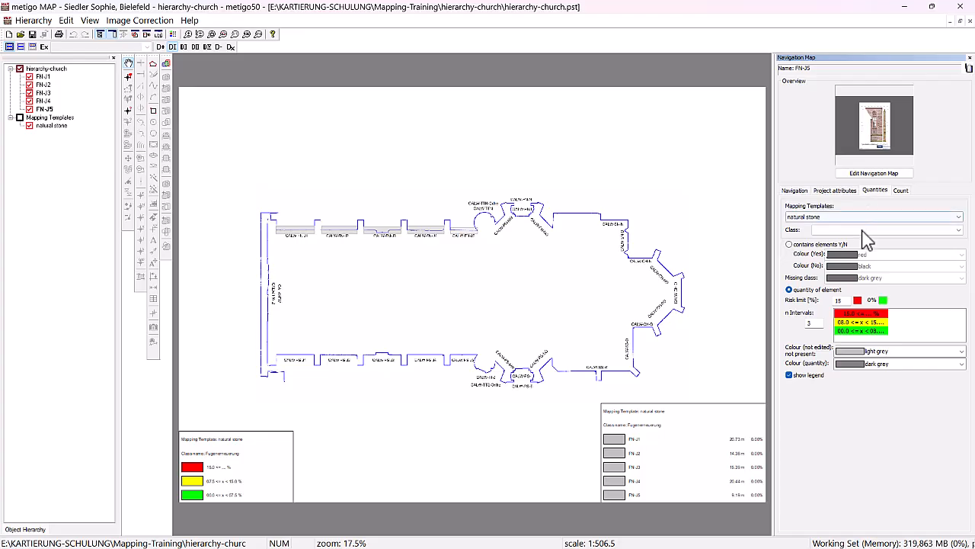
pyautogui.click(867, 231)
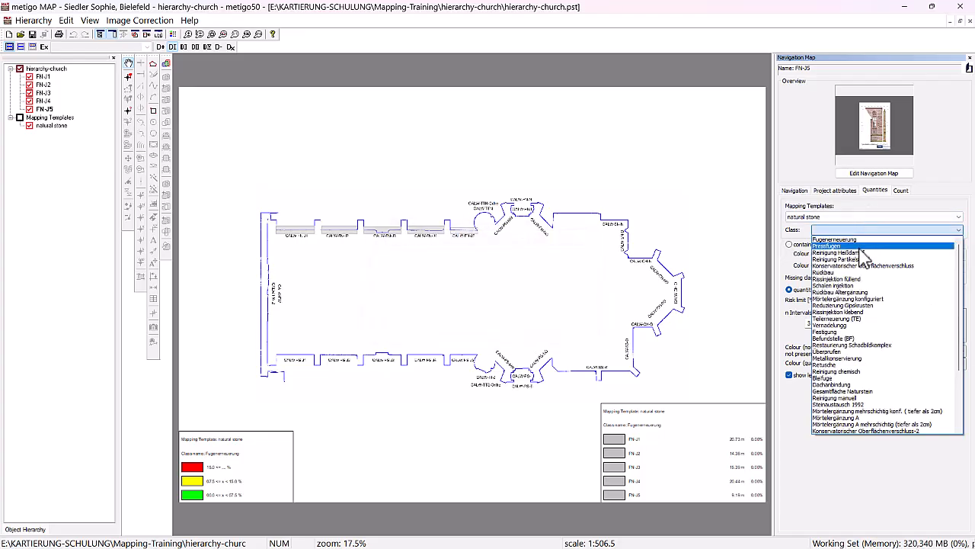
pyautogui.click(861, 253)
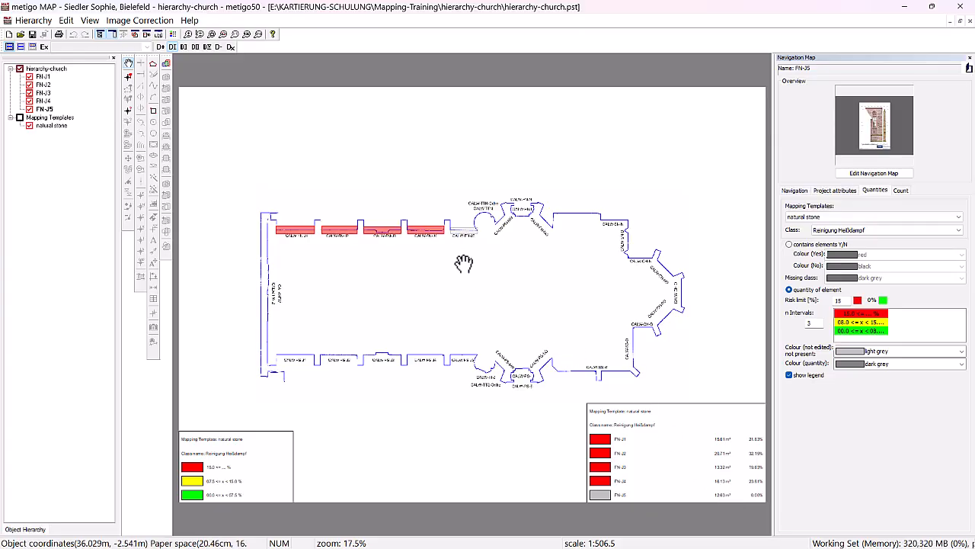
# Open the FN-J5 mapping from the navigation map and make Gesamtfläche Naturstein in the All group the current area class
pyautogui.scroll(2, 462, 255)
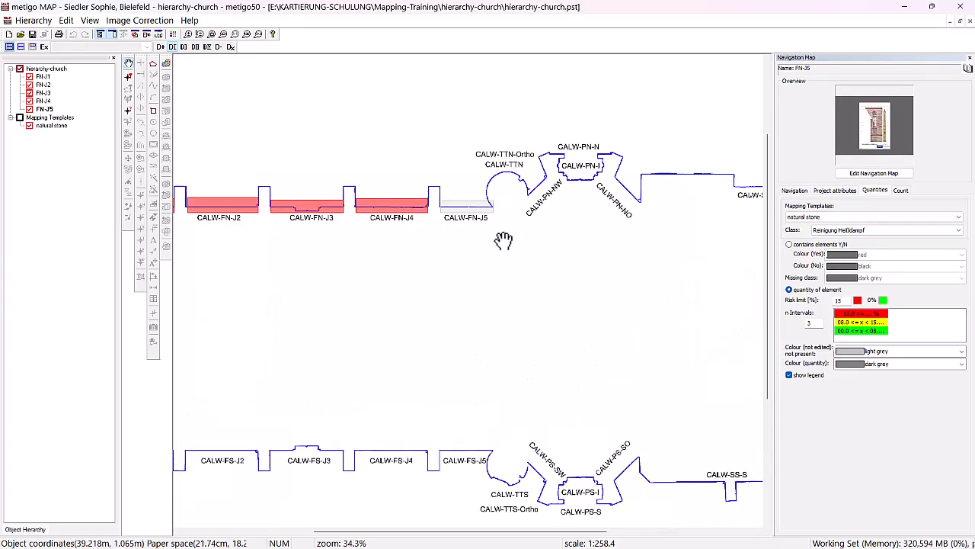
pyautogui.scroll(-2, 526, 263)
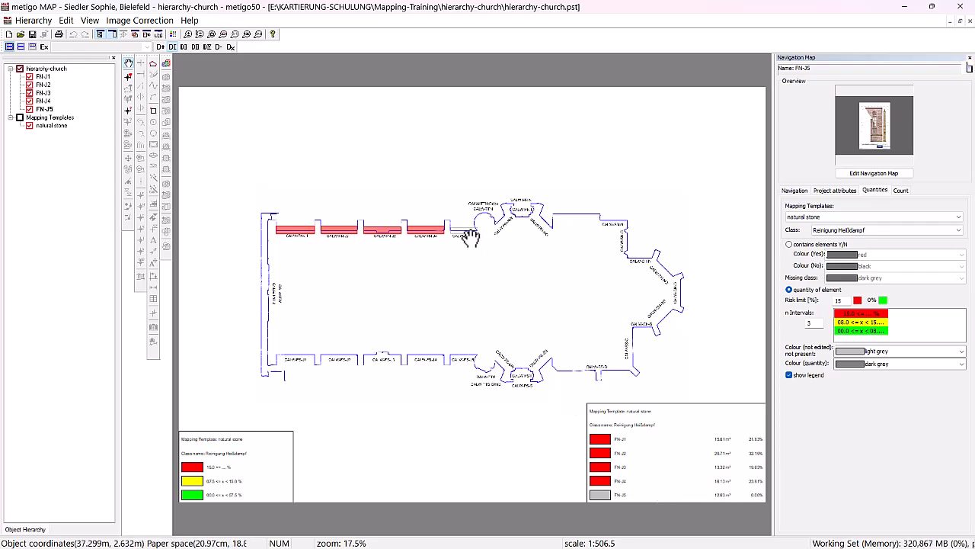
pyautogui.hotkey('ctrl', 's')
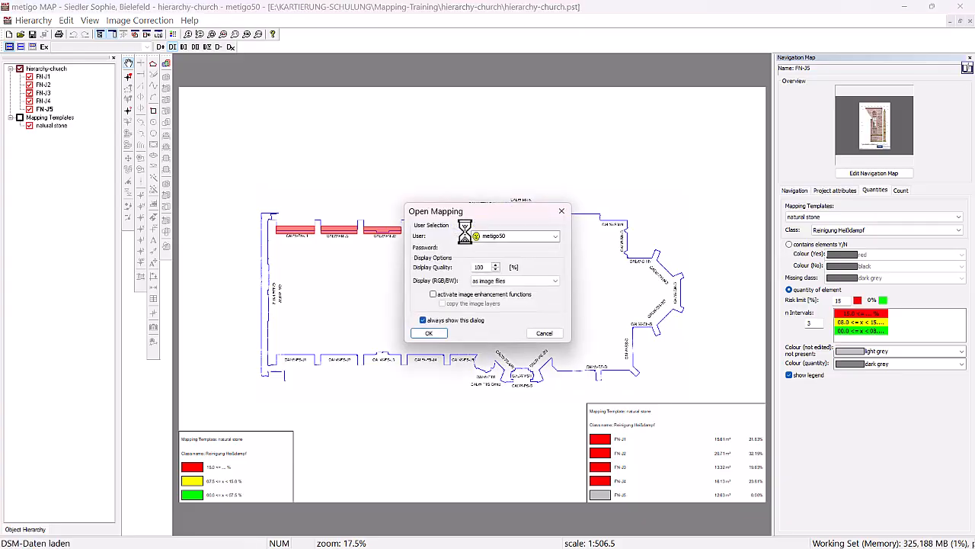
pyautogui.click(429, 333)
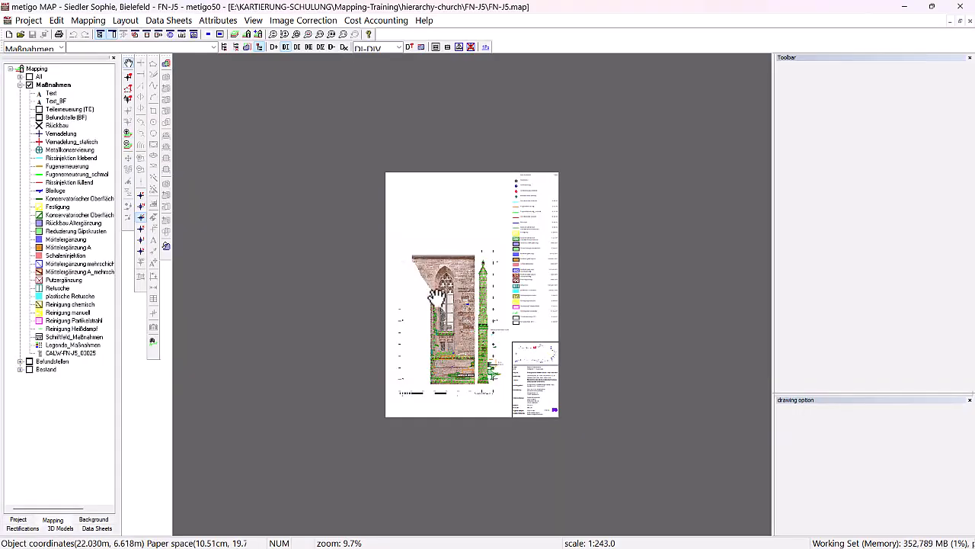
pyautogui.click(21, 77)
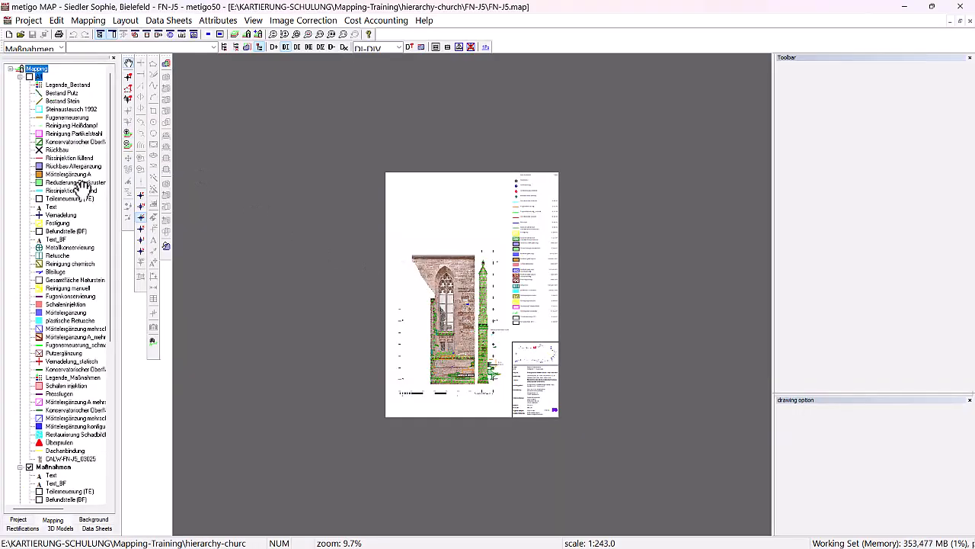
pyautogui.click(81, 279)
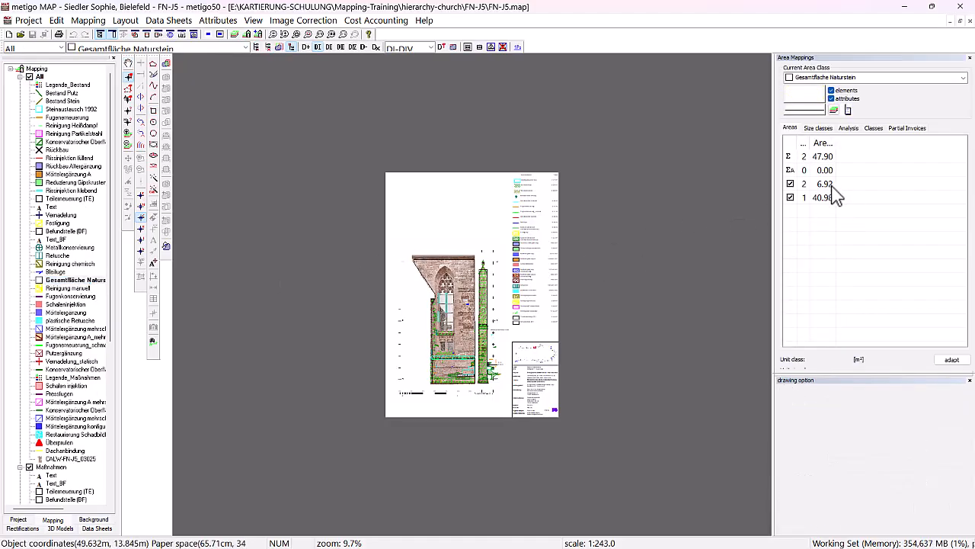
# Define Gesamtfläche Naturstein as the area class used to calculate the FN-J5 object's mapping area
pyautogui.click(87, 23)
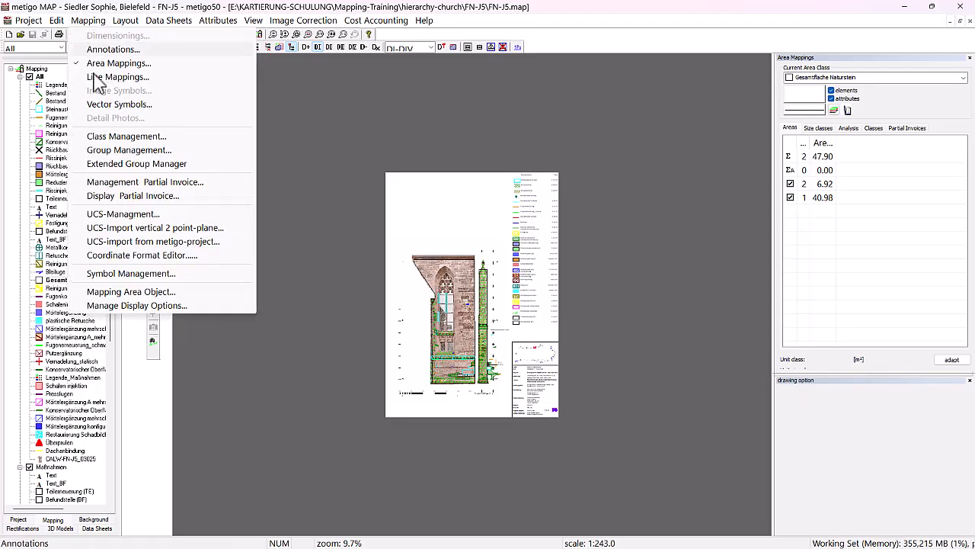
pyautogui.click(138, 292)
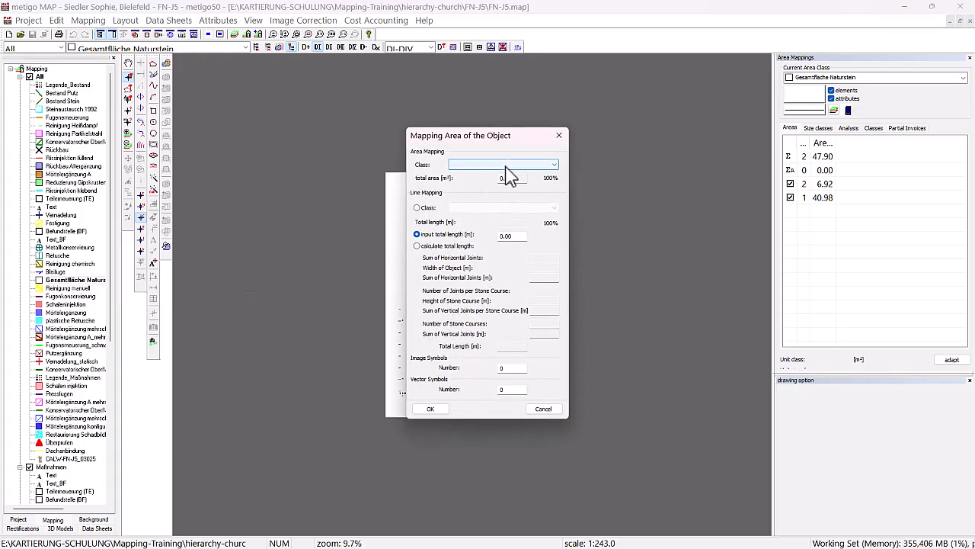
pyautogui.click(507, 166)
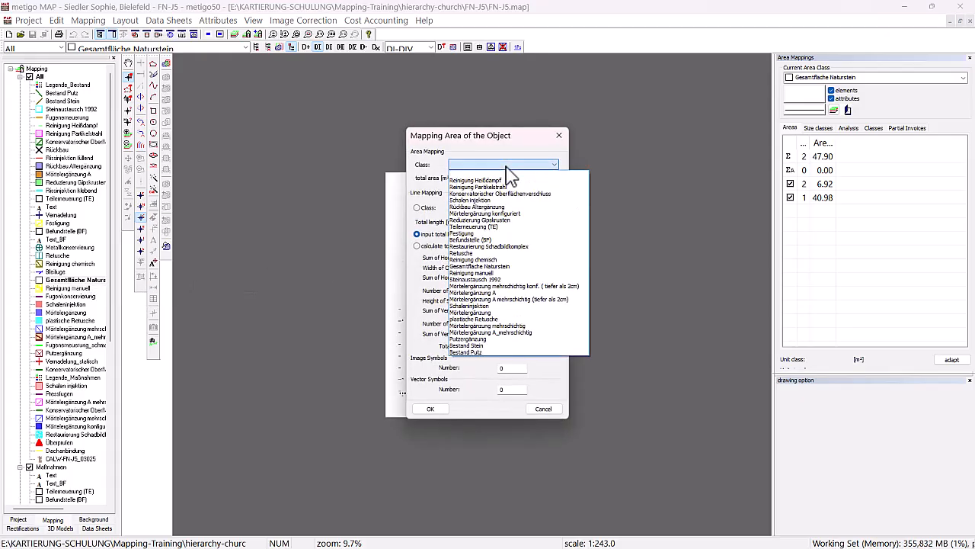
pyautogui.click(503, 266)
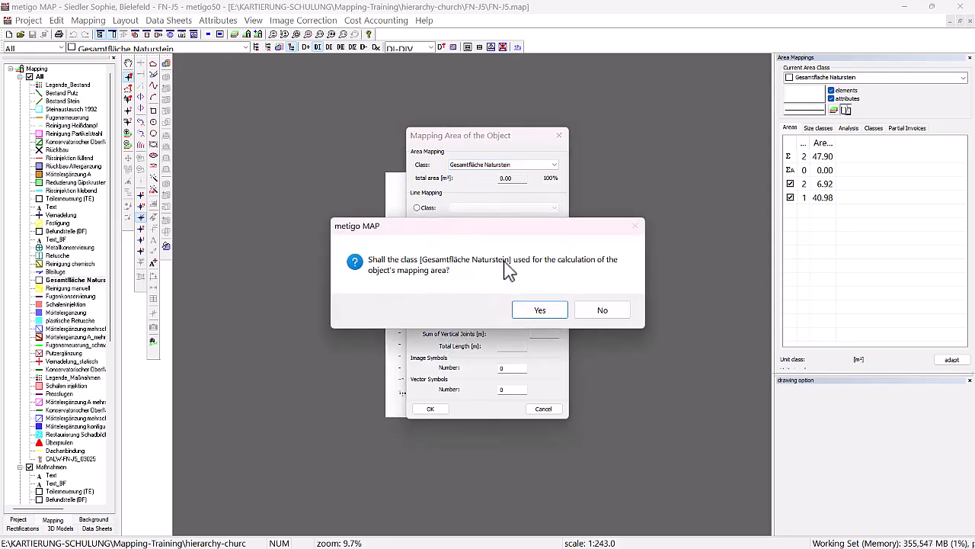
pyautogui.click(538, 309)
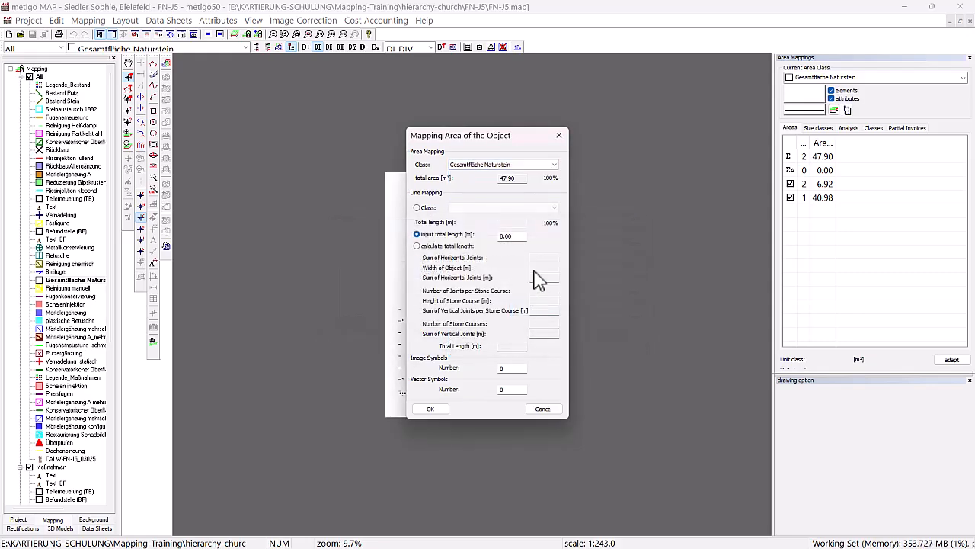
pyautogui.click(430, 409)
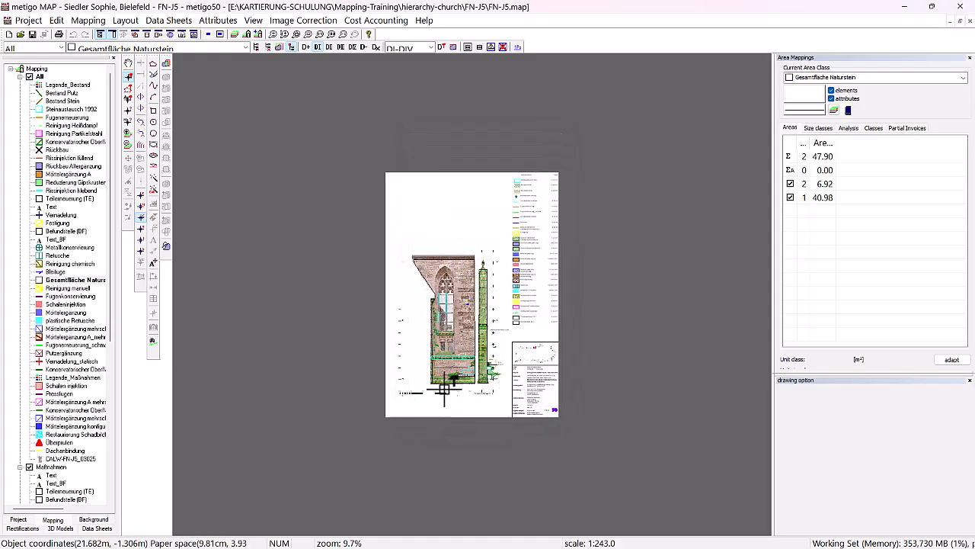
# Save the FN-J5 mapping project and close it to return to the hierarchy-church navigation map
pyautogui.click(32, 35)
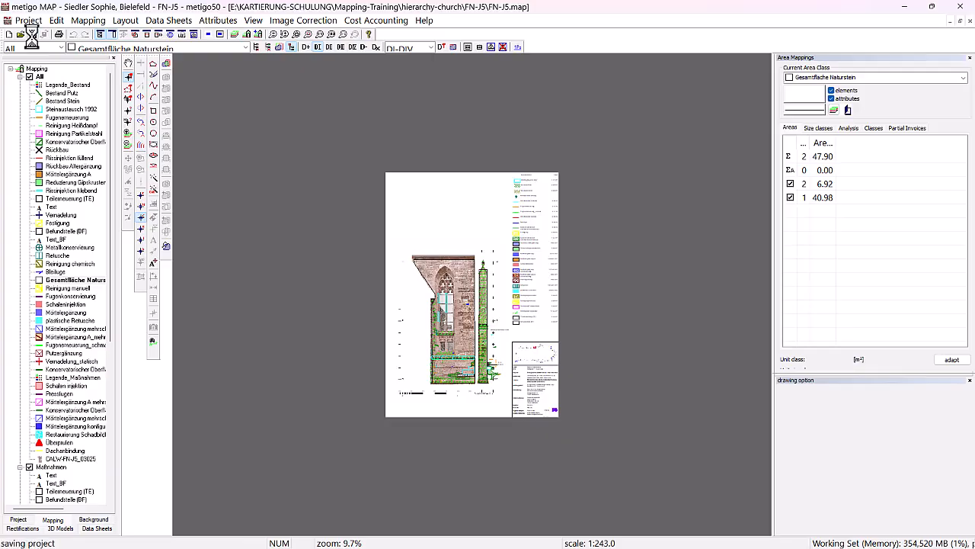
pyautogui.click(30, 23)
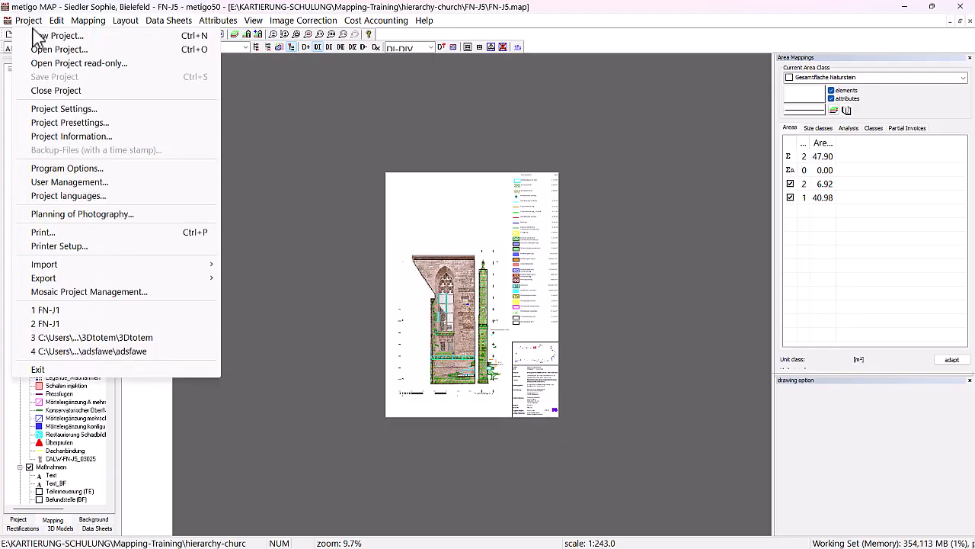
pyautogui.click(53, 91)
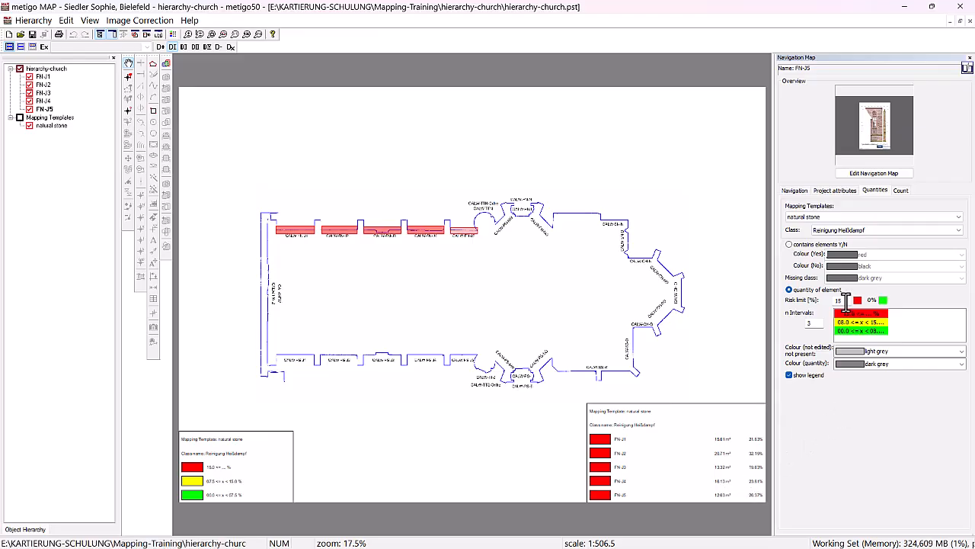
# Set the risk limit of the quantity evaluation for Reinigung Heißdampf to 30 %
pyautogui.moveTo(844, 302); pyautogui.dragTo(825, 302)
pyautogui.write('30')
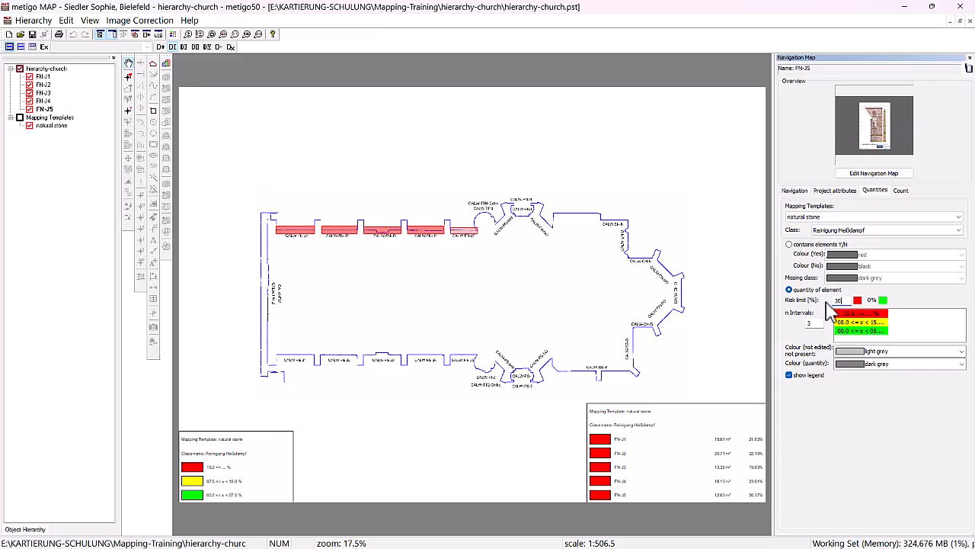
pyautogui.press('Return')
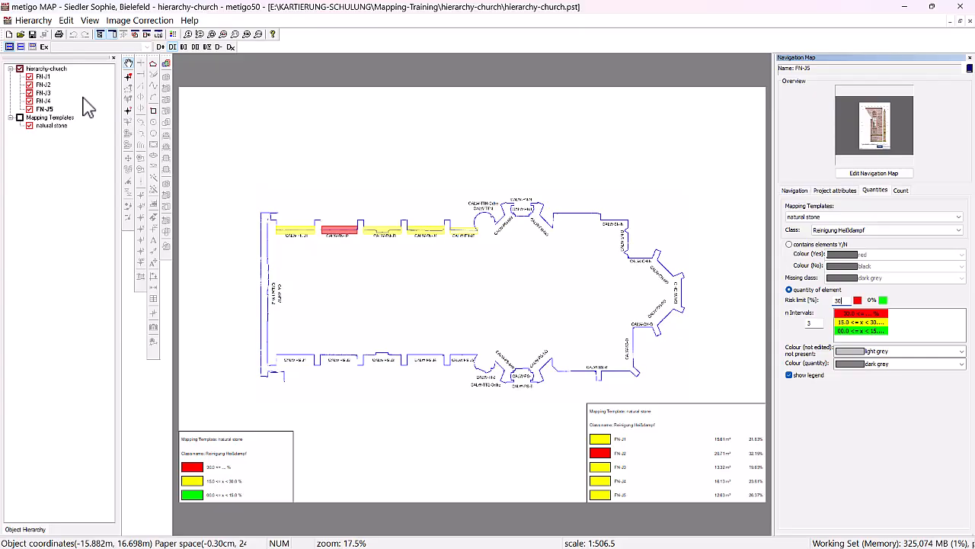
# Create a new mapping FS-J1 under hierarchy-church, based on the natural stone template
pyautogui.click(50, 69)
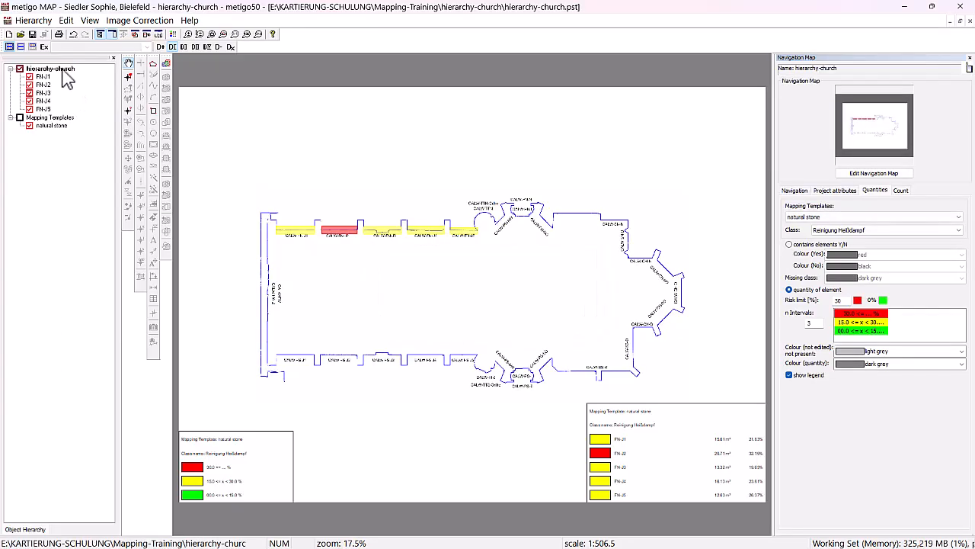
pyautogui.rightClick(67, 71)
pyautogui.click(115, 183)
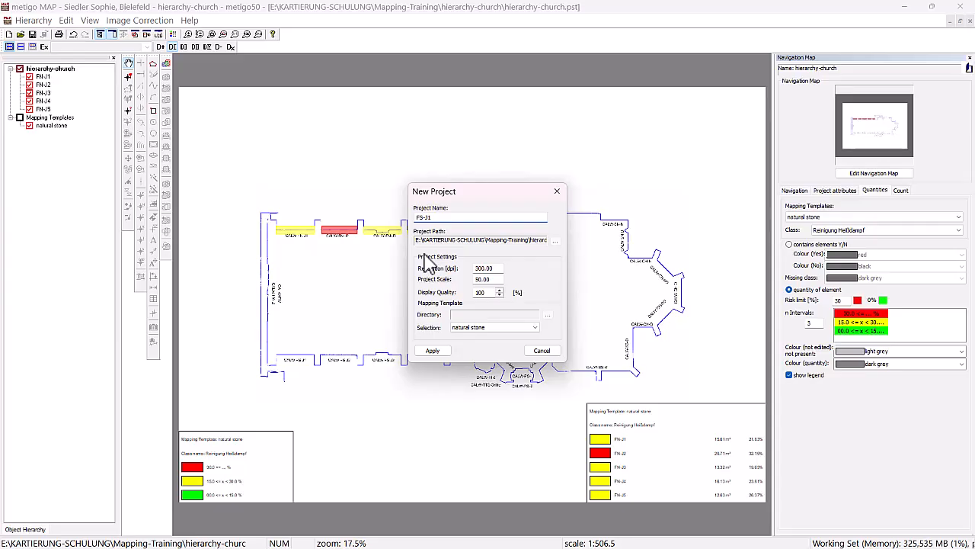
pyautogui.click(432, 351)
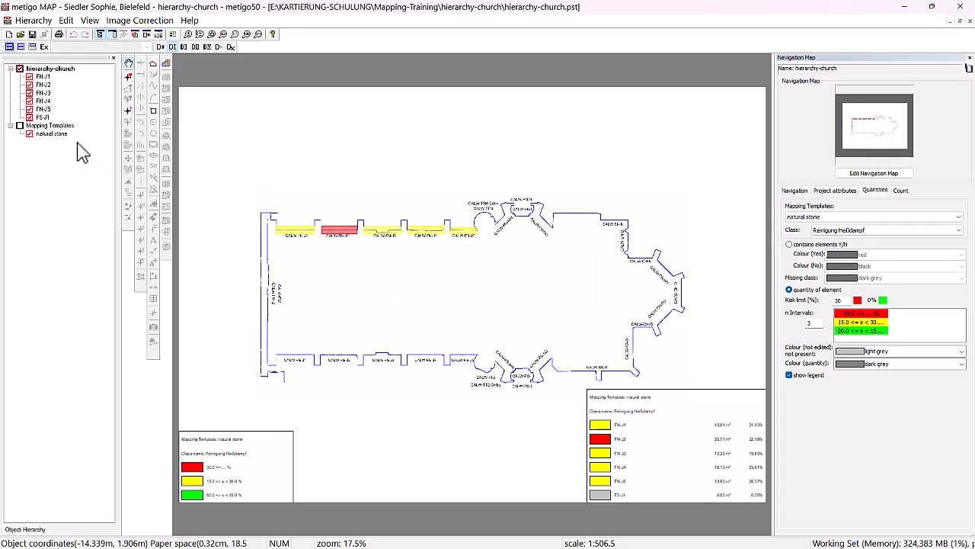
# Link FS-J1 to the floor plan with a rectangle over the wall section labelled CALW-FS-J1
pyautogui.click(43, 117)
pyautogui.scroll(2, 297, 381)
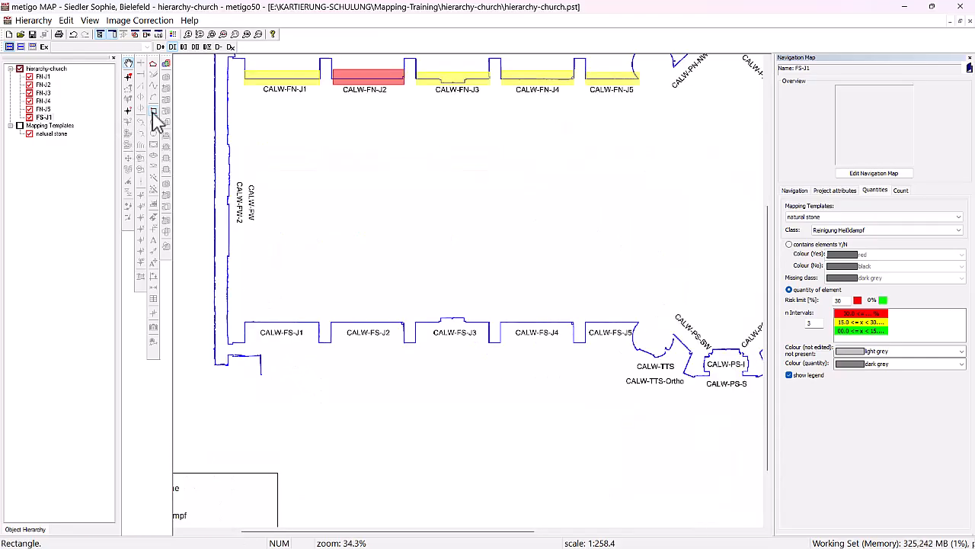
pyautogui.click(153, 119)
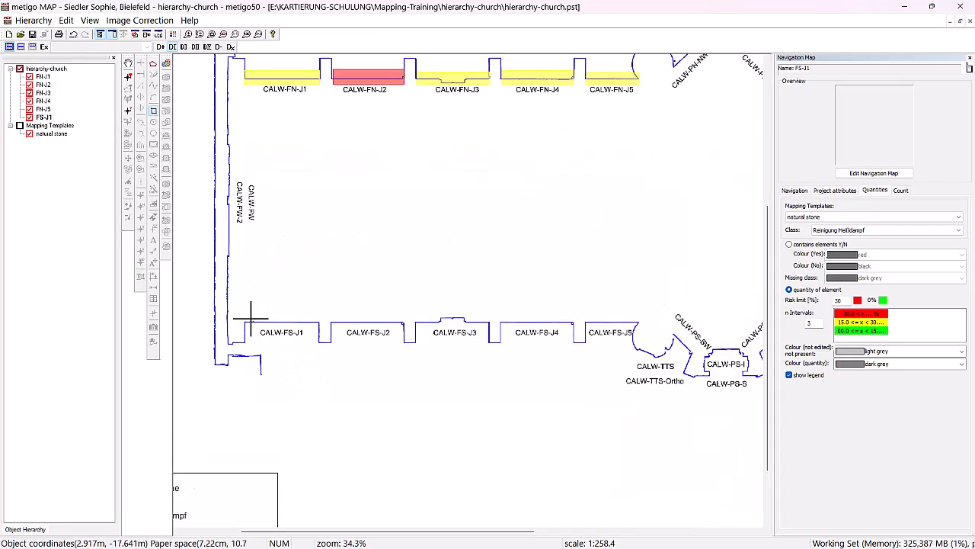
pyautogui.moveTo(250, 320); pyautogui.dragTo(319, 331)
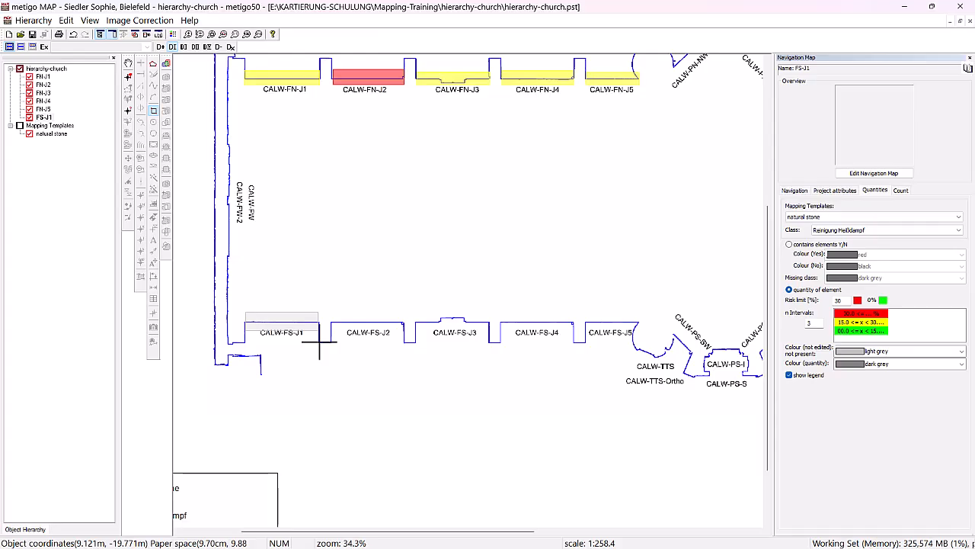
# Create a new mapping FS-J2 under hierarchy-church, based on the natural stone template
pyautogui.click(48, 70)
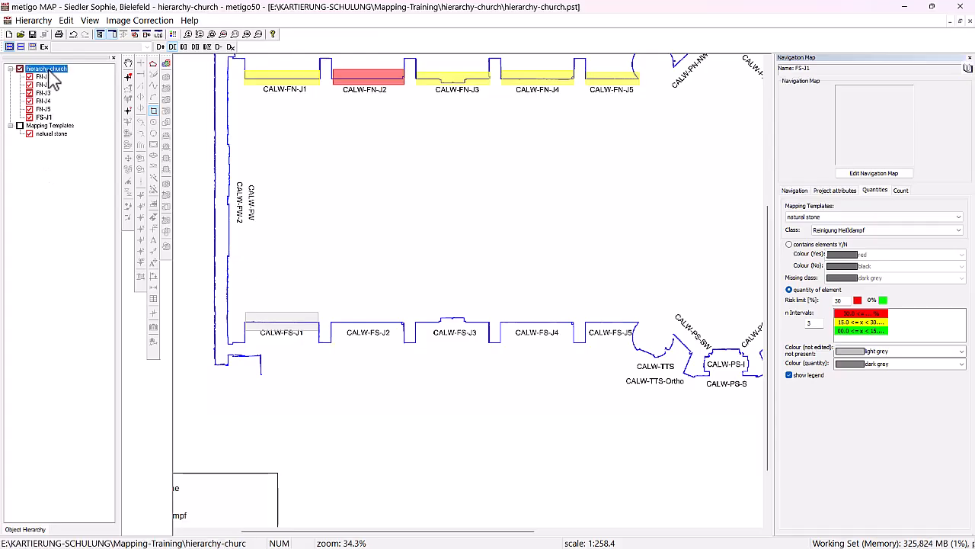
pyautogui.rightClick(52, 79)
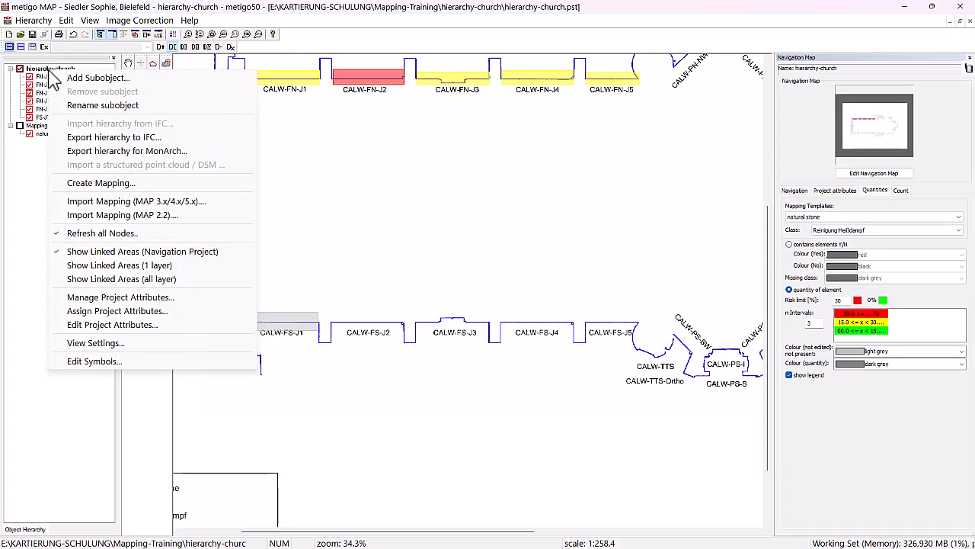
pyautogui.click(109, 184)
pyautogui.write('F')
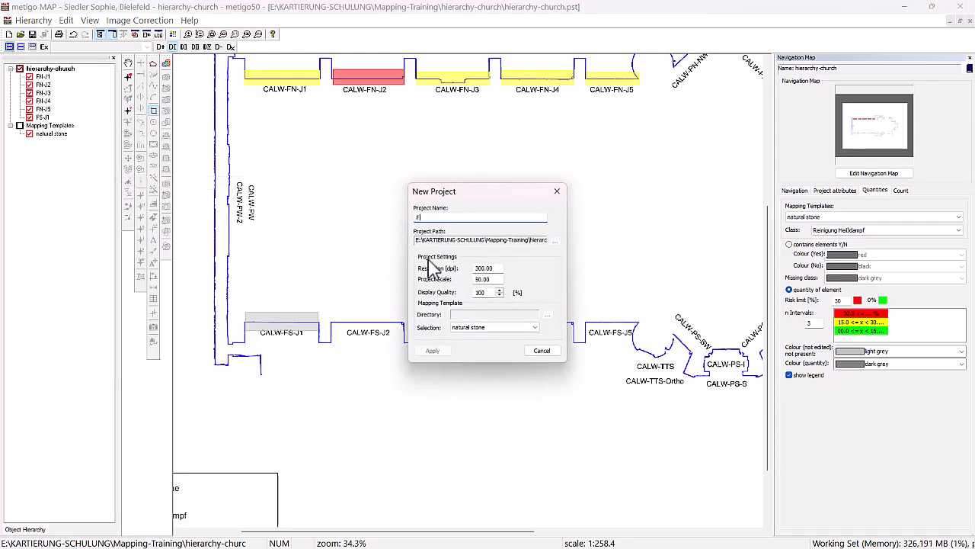
pyautogui.write('S-J2')
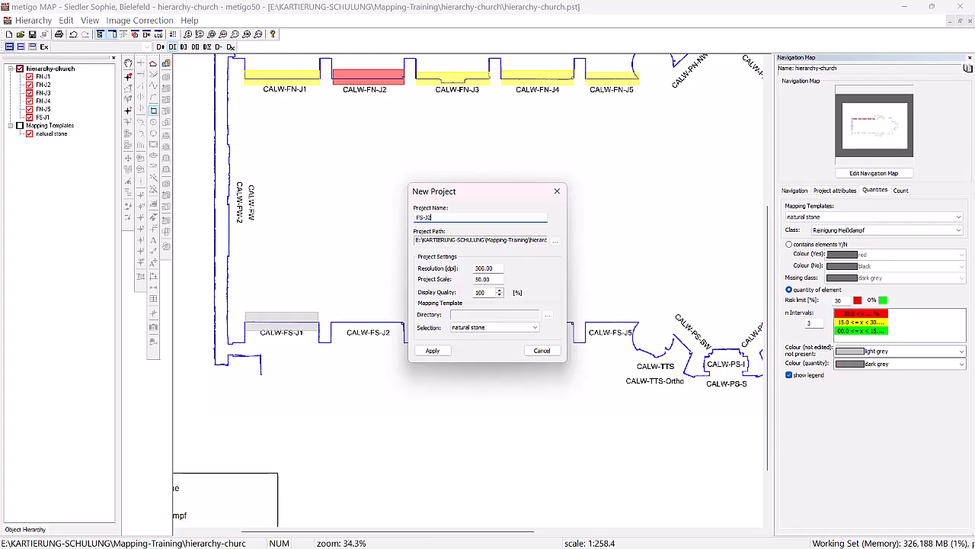
pyautogui.click(432, 350)
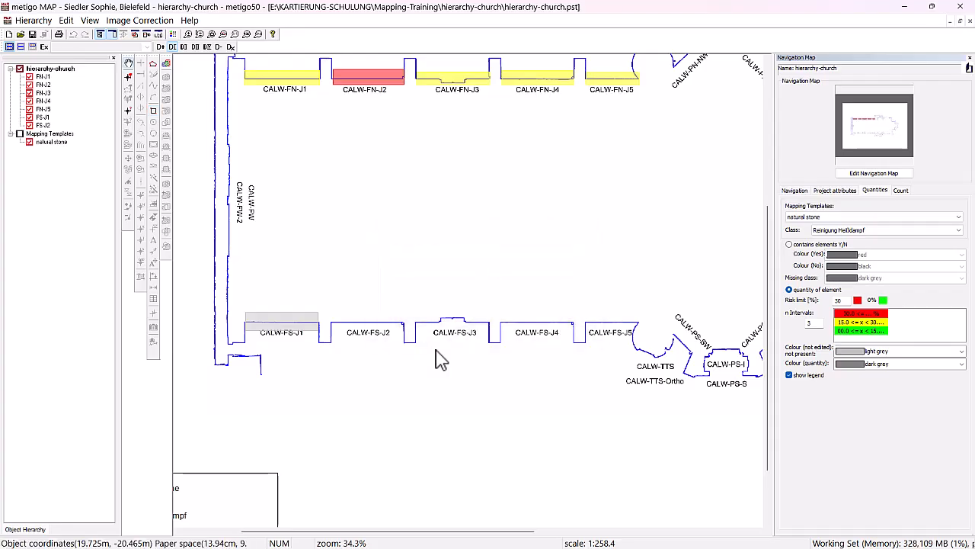
# Link FS-J2 to the floor plan with a rectangle over the wall section labelled CALW-FS-J2
pyautogui.click(56, 126)
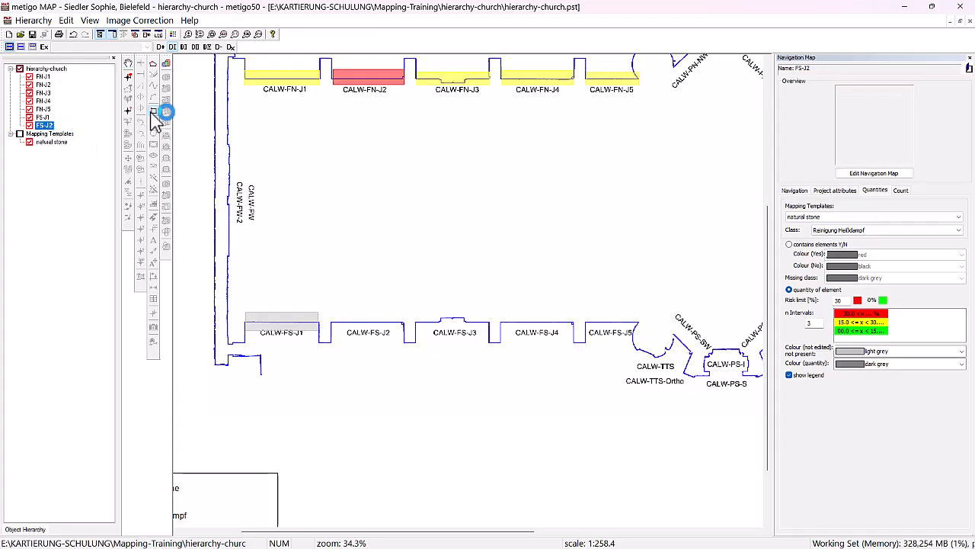
pyautogui.click(153, 110)
pyautogui.moveTo(331, 313); pyautogui.dragTo(403, 328)
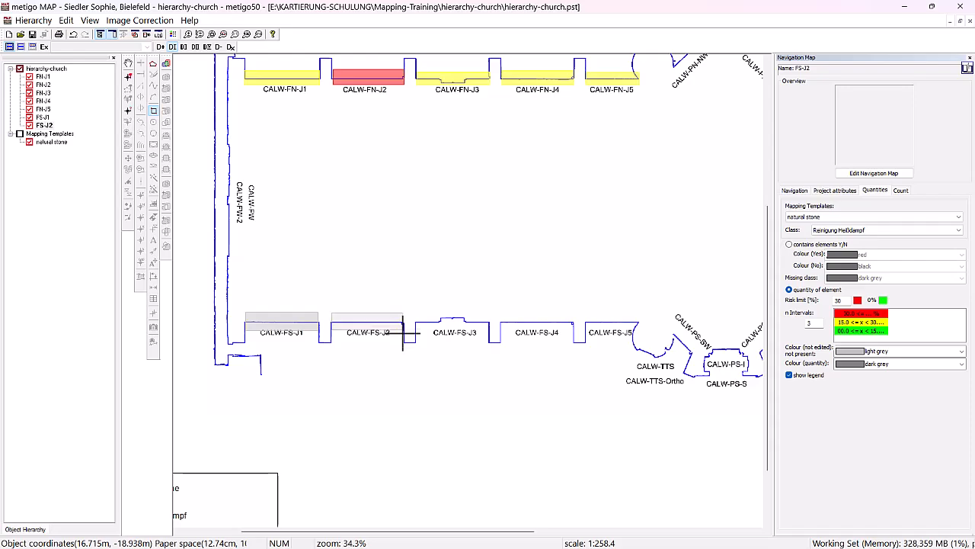
# Create a new mapping FS-J3 under hierarchy-church, based on the natural stone template
pyautogui.click(49, 71)
pyautogui.rightClick(48, 75)
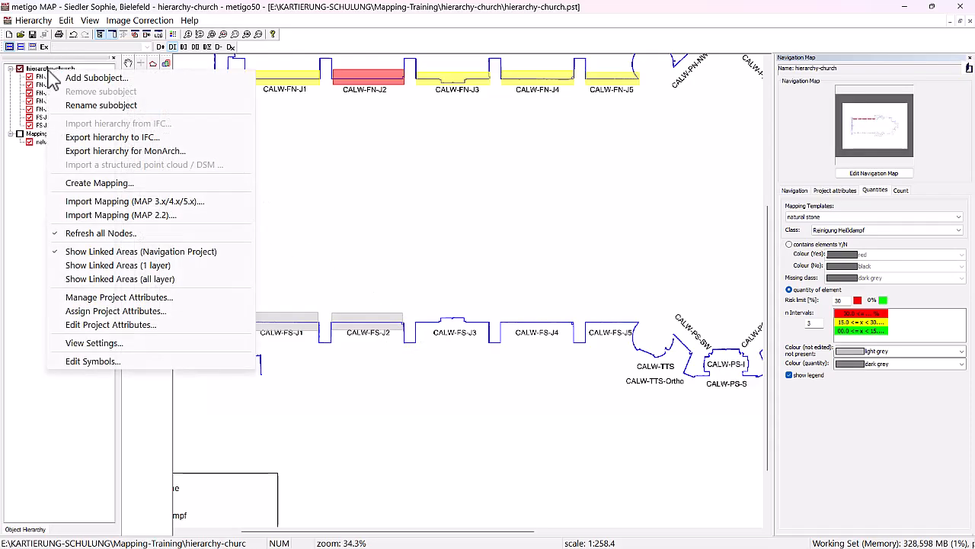
pyautogui.click(125, 185)
pyautogui.write('f')
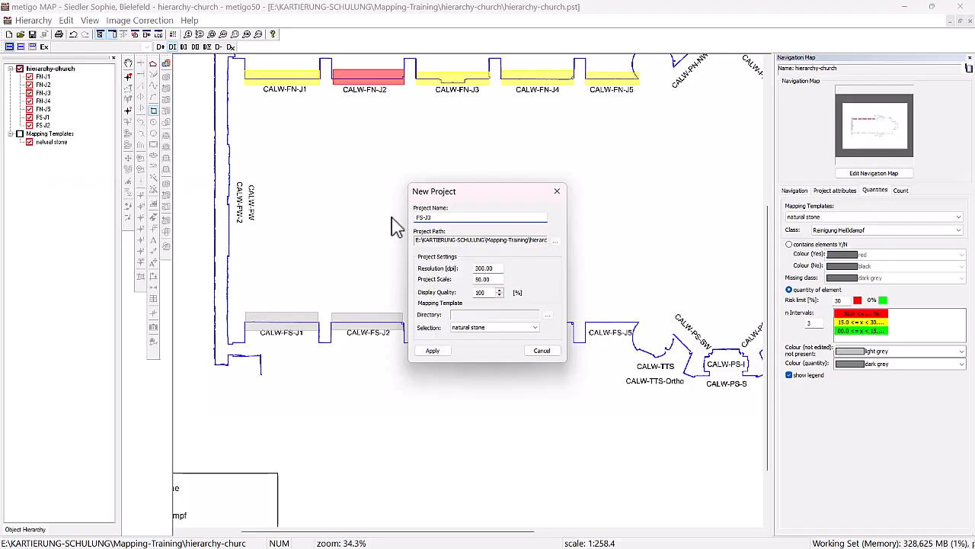
pyautogui.click(432, 351)
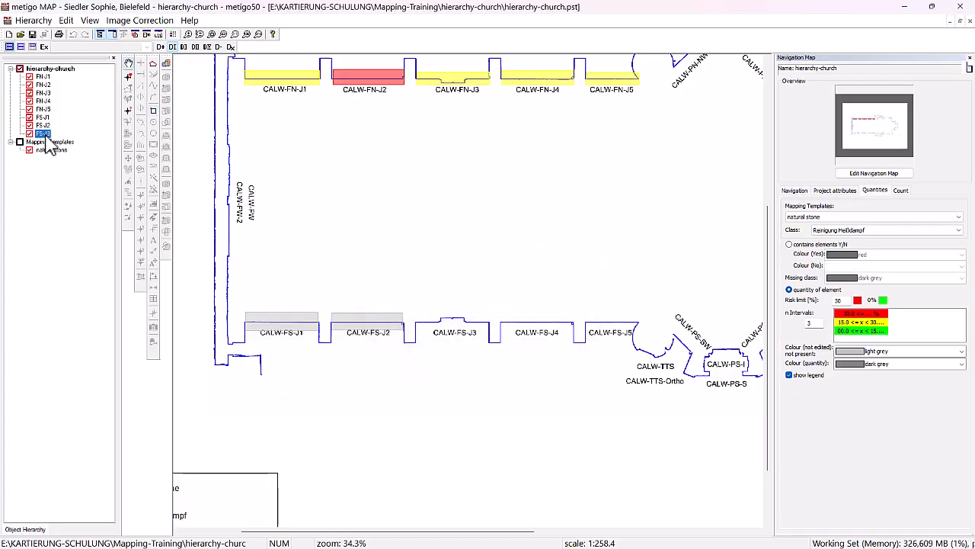
# Link FS-J3 with a rectangle over the CALW-FS-J3 wall section and show all linked areas in the navigation display
pyautogui.doubleClick(47, 136)
pyautogui.click(153, 112)
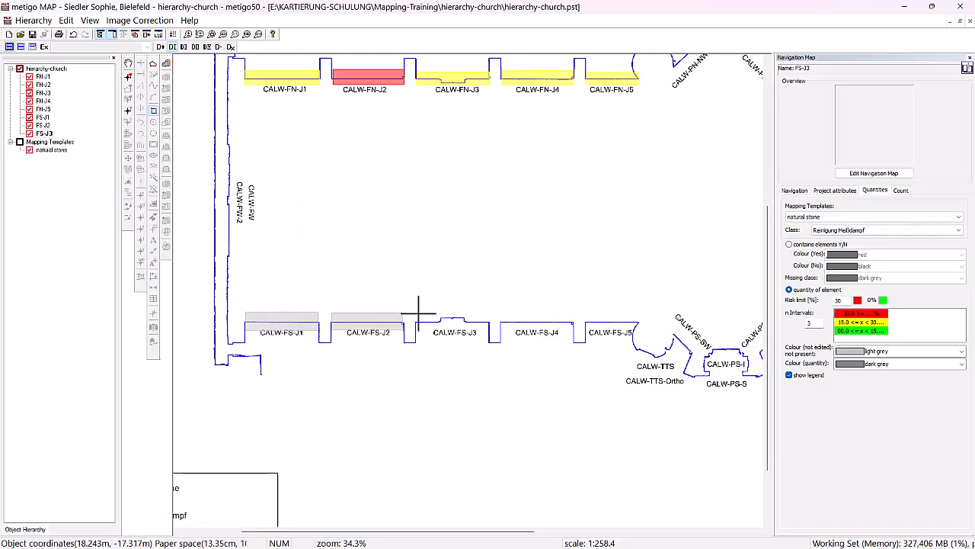
pyautogui.moveTo(417, 312); pyautogui.dragTo(489, 330)
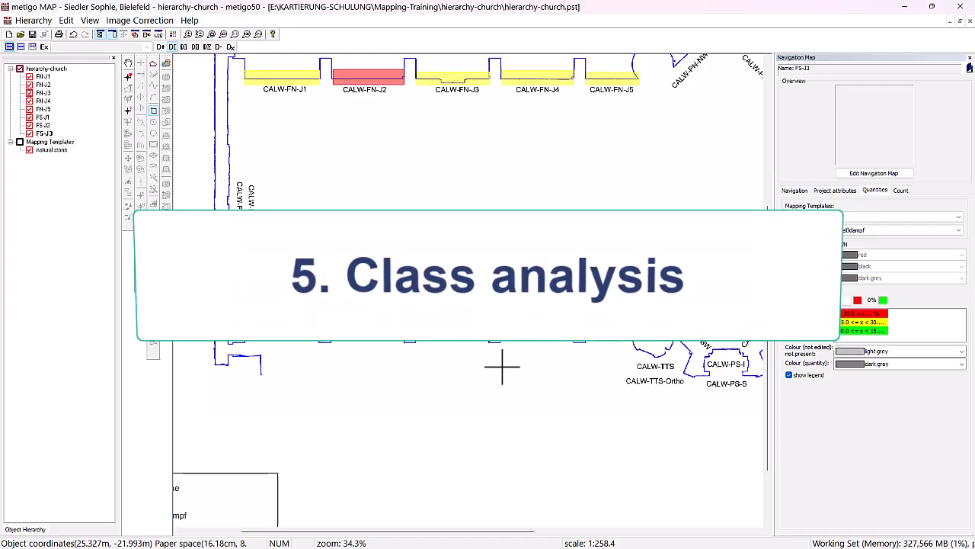
pyautogui.click(796, 190)
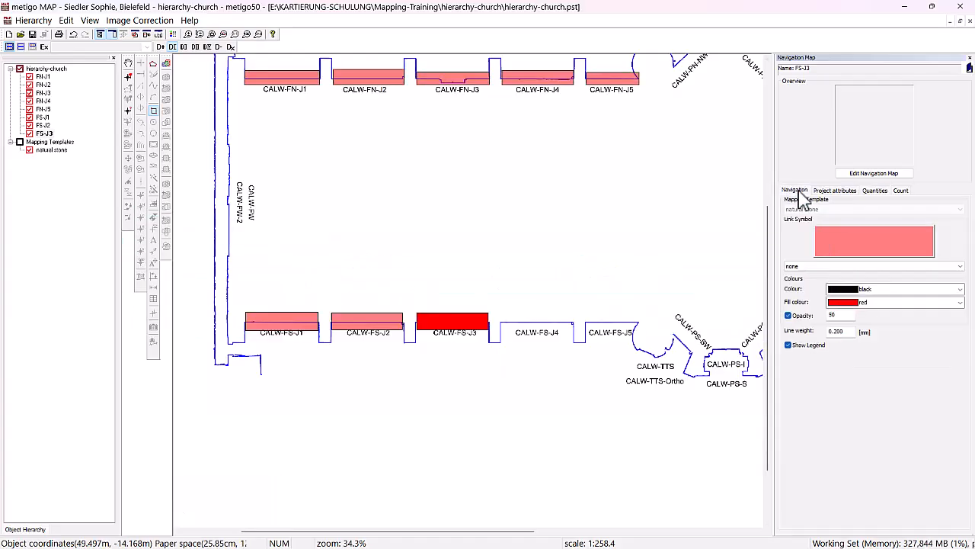
pyautogui.scroll(-2, 658, 199)
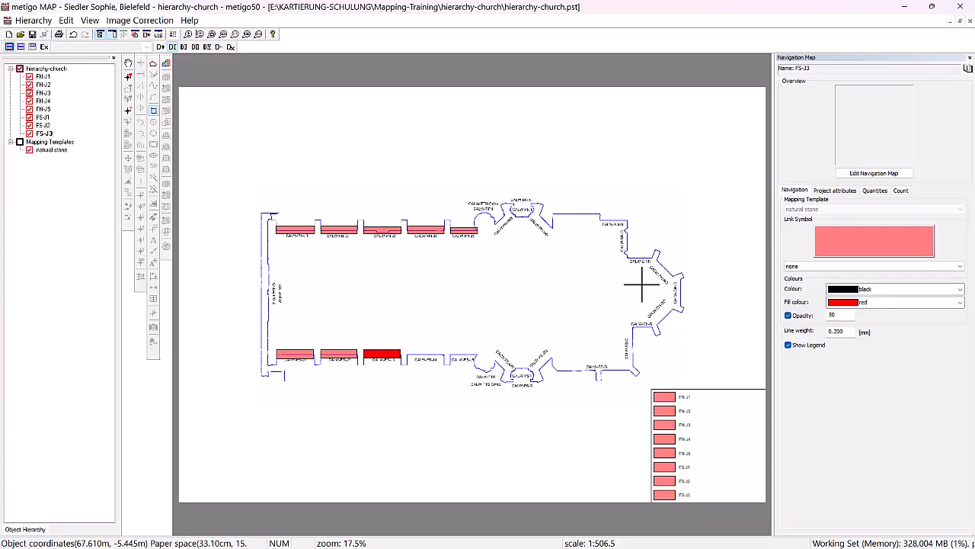
# Open Analysing and Purging Classes for the natural stone template, enlarge the window and review the class counts of the Maßnahmen group
pyautogui.doubleClick(58, 151)
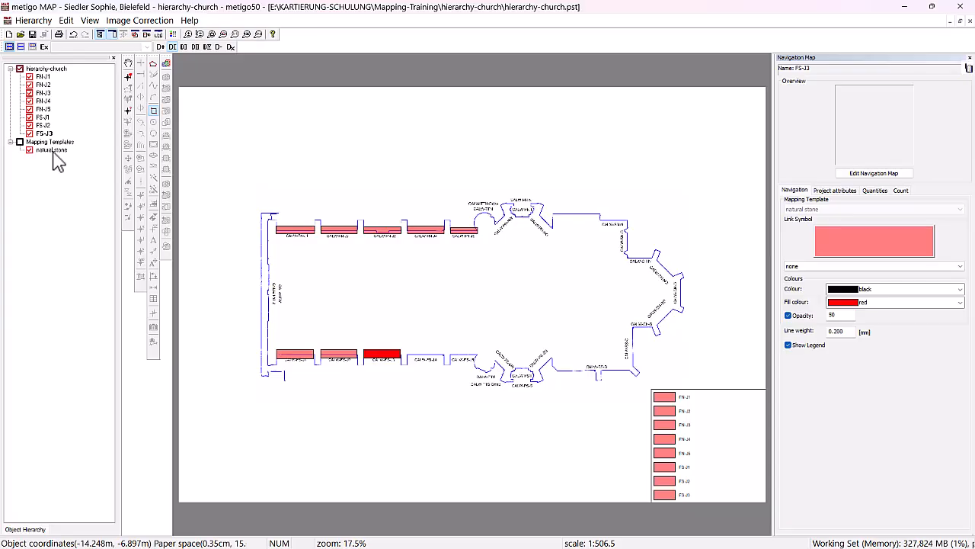
pyautogui.rightClick(53, 153)
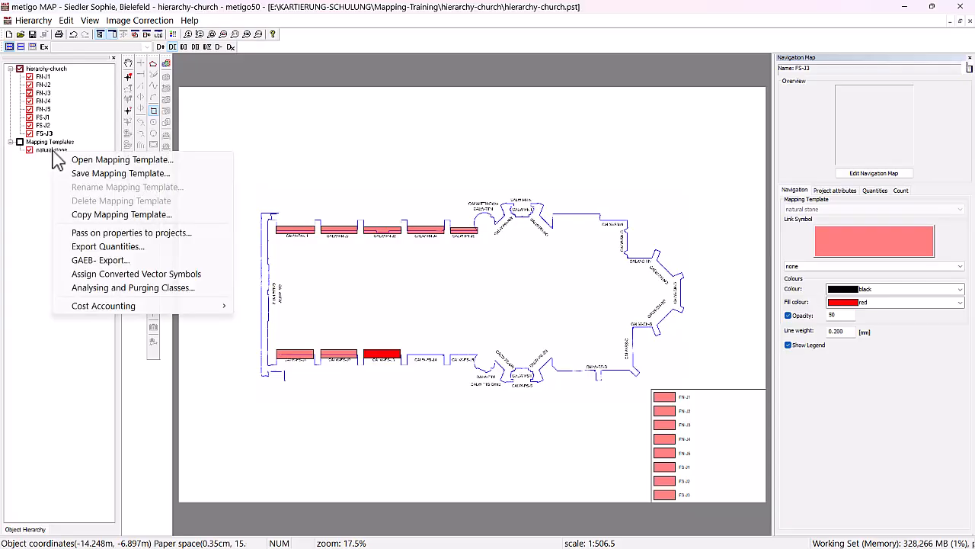
pyautogui.click(127, 289)
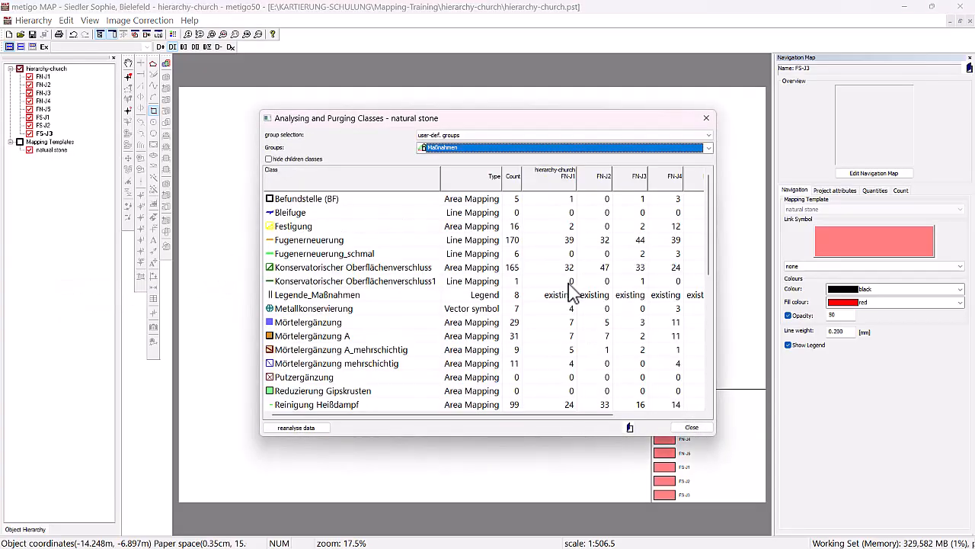
pyautogui.moveTo(480, 124); pyautogui.dragTo(318, 69)
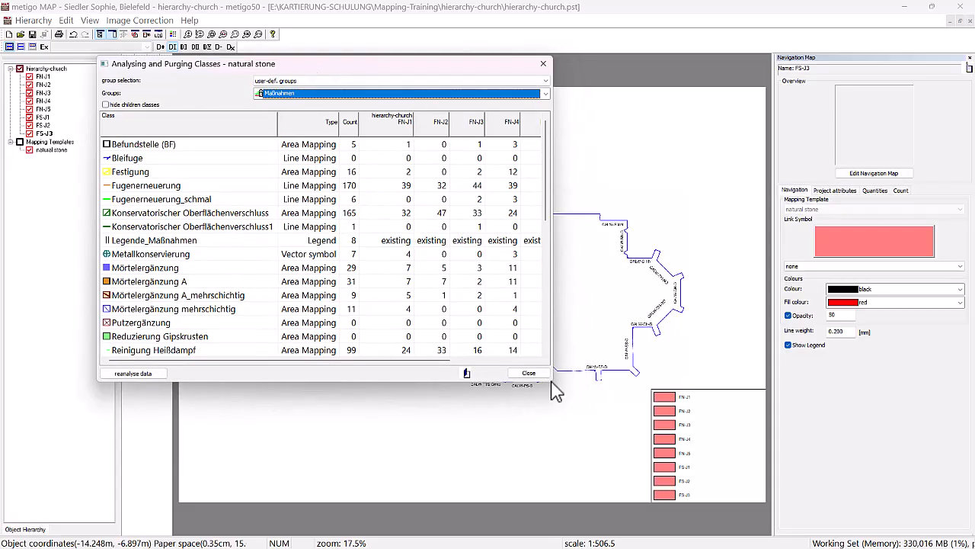
pyautogui.moveTo(552, 381); pyautogui.dragTo(721, 490)
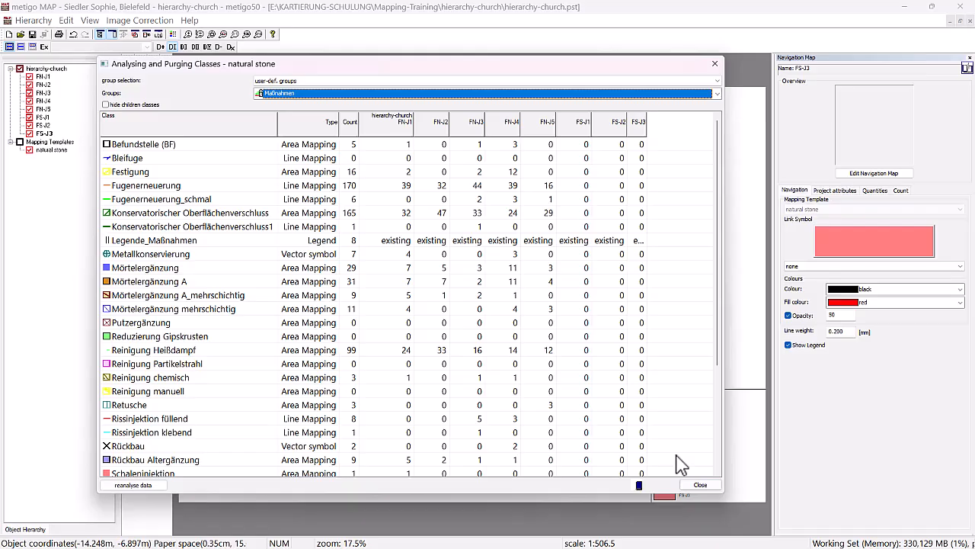
pyautogui.scroll(-3, 452, 304)
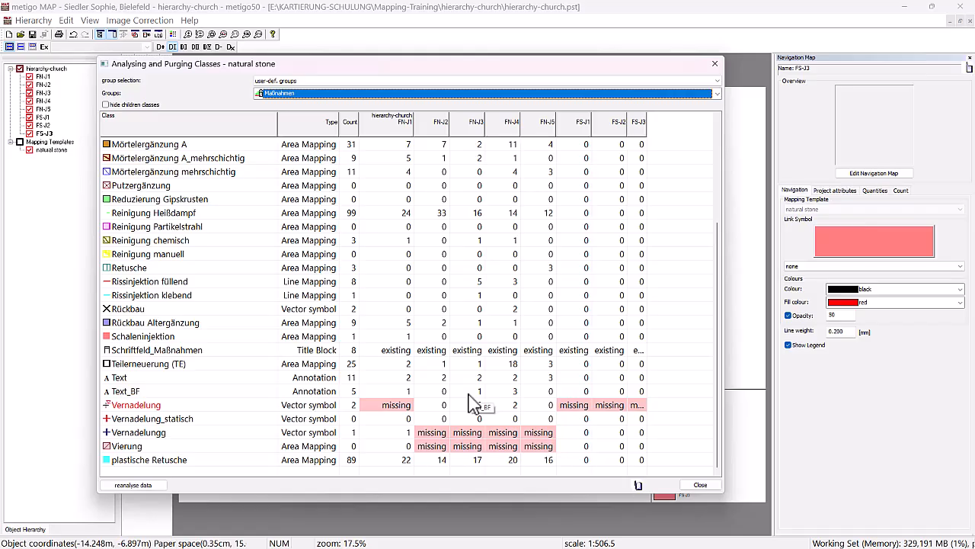
# Merge the misspelled class Vernadelungg with Vernadelung under the class name Vernadelung, accepting that the merge is irreversible
pyautogui.click(206, 407)
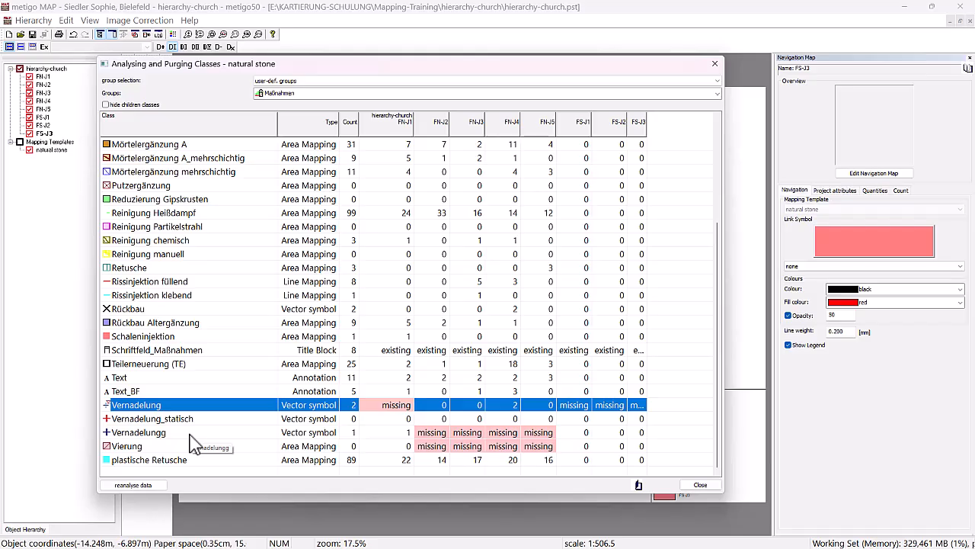
pyautogui.keyDown('ctrl'); pyautogui.click(190, 438); pyautogui.keyUp('ctrl')
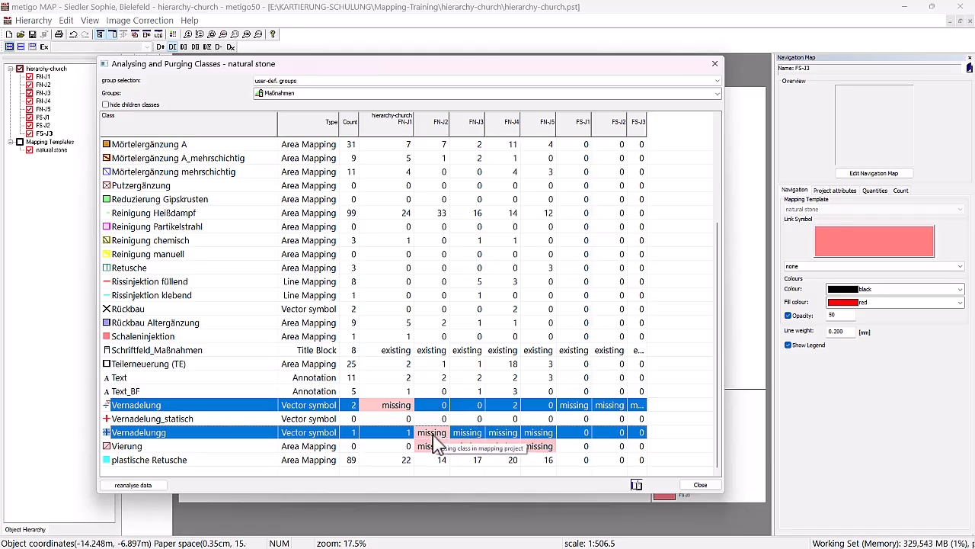
pyautogui.rightClick(200, 442)
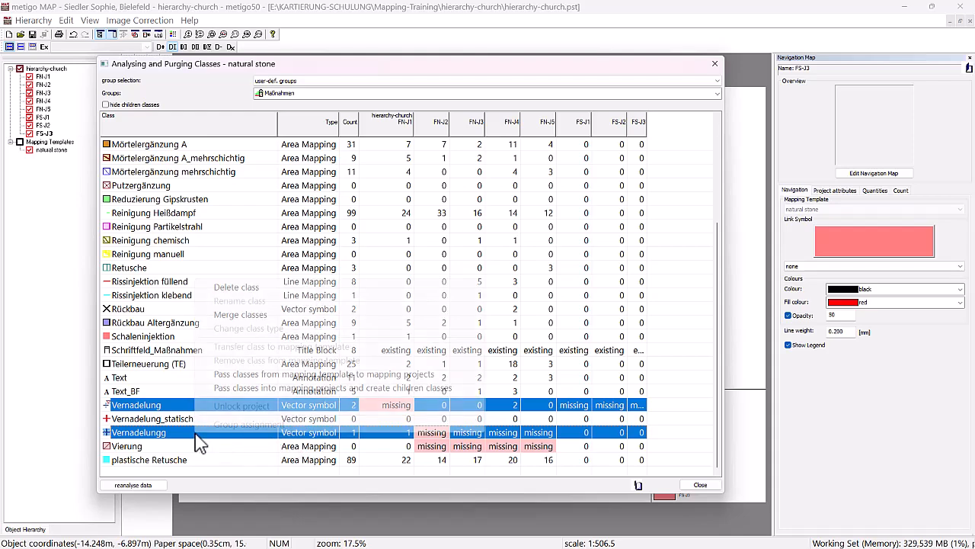
pyautogui.click(229, 315)
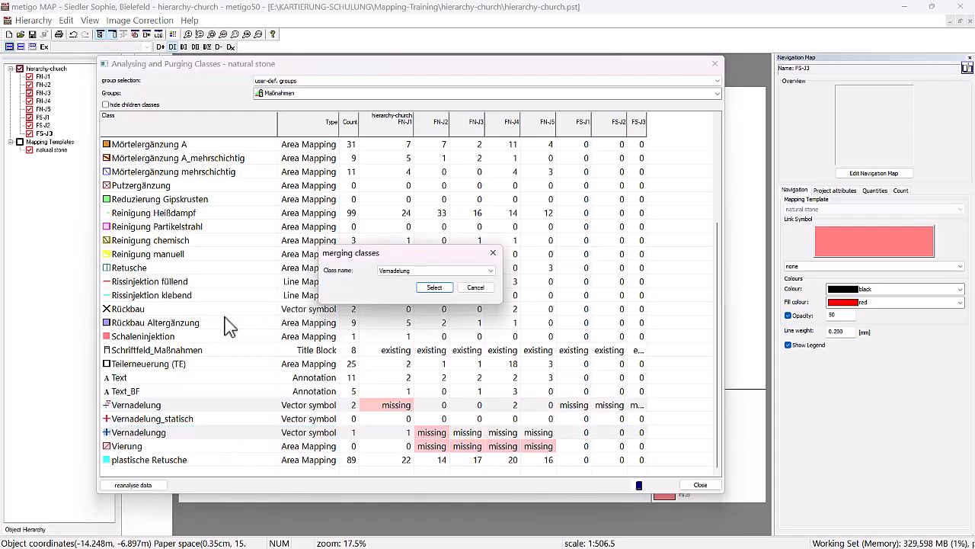
pyautogui.click(408, 272)
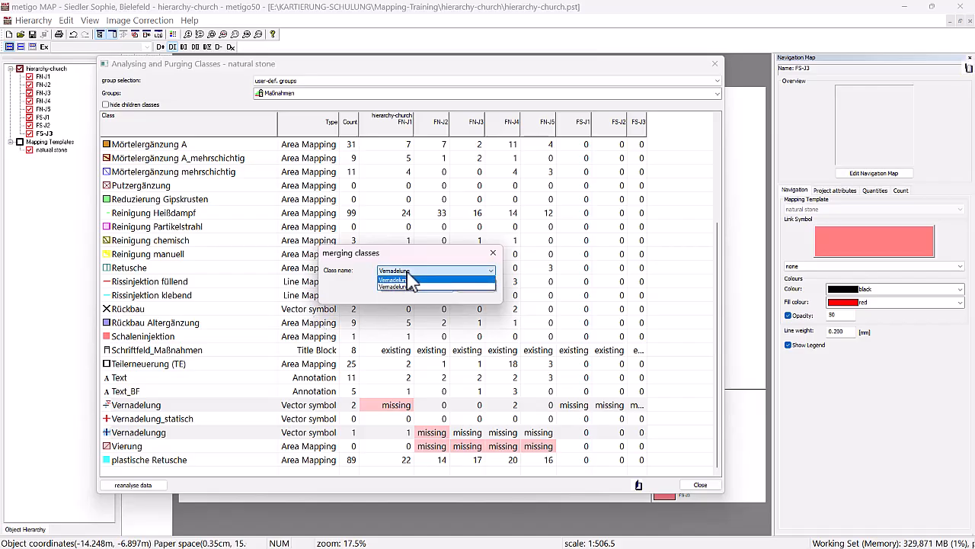
pyautogui.click(408, 280)
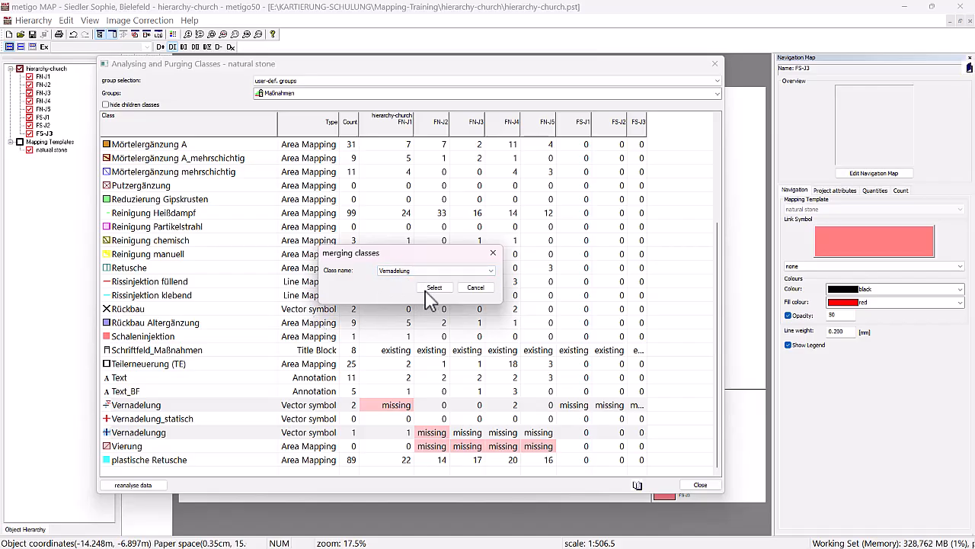
pyautogui.click(440, 292)
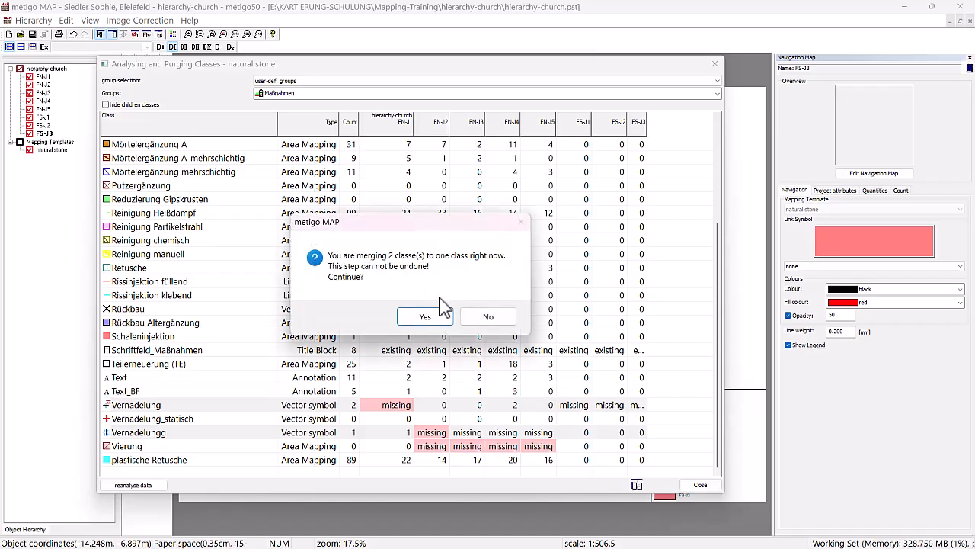
pyautogui.click(425, 317)
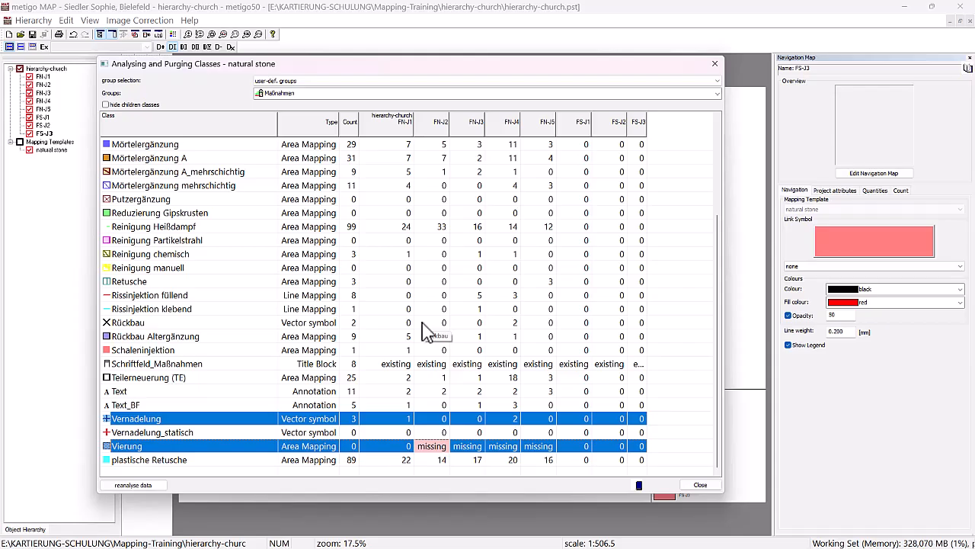
pyautogui.click(183, 420)
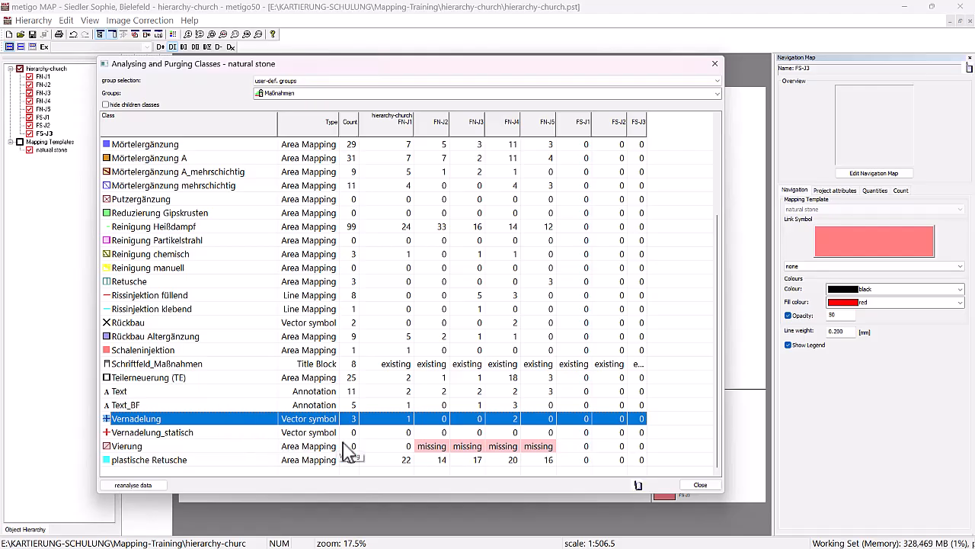
# Pass the Vierung class from the mapping template to the mapping projects that lack it
pyautogui.click(205, 450)
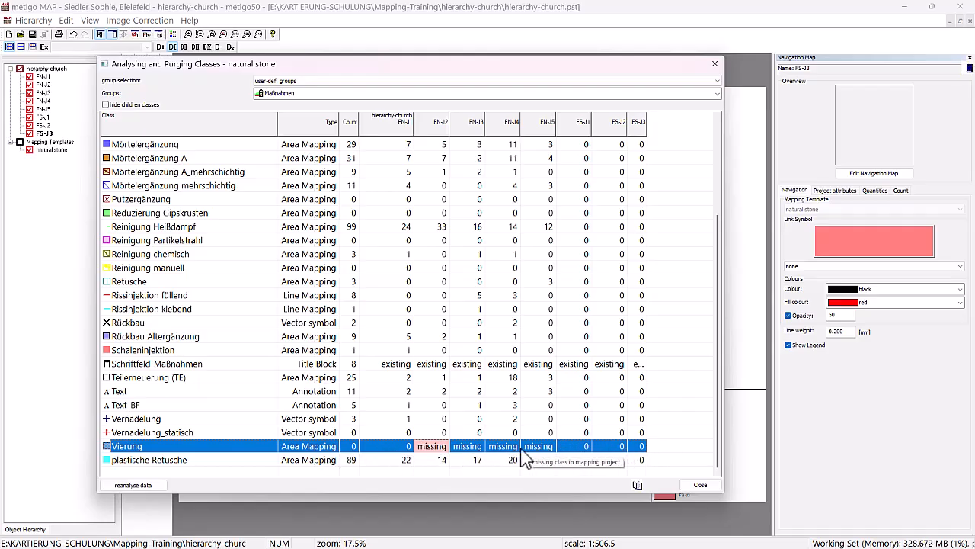
pyautogui.rightClick(186, 447)
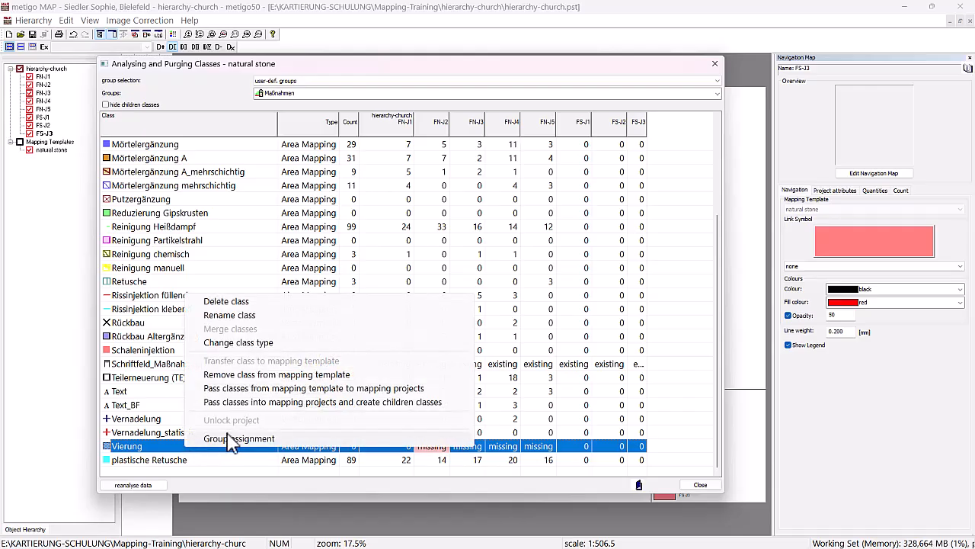
pyautogui.click(251, 389)
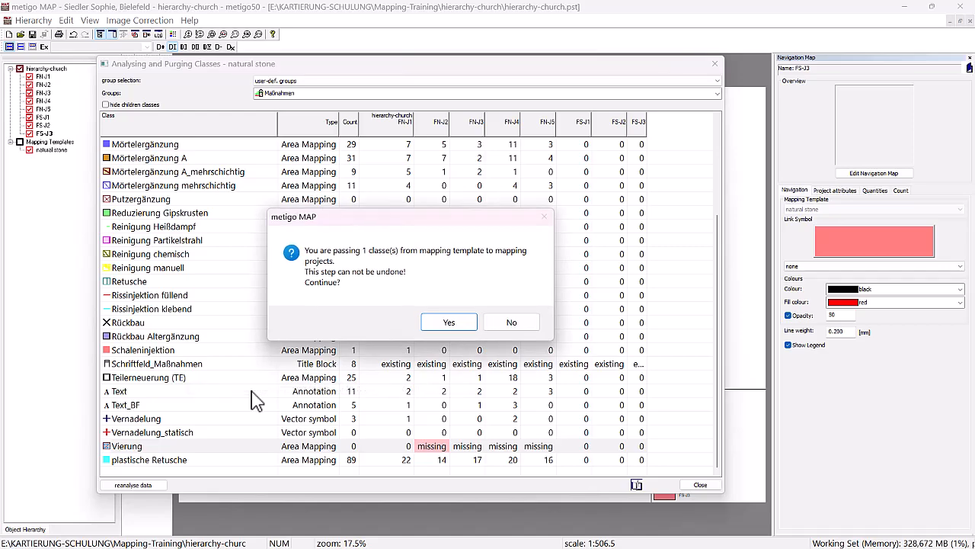
pyautogui.click(449, 322)
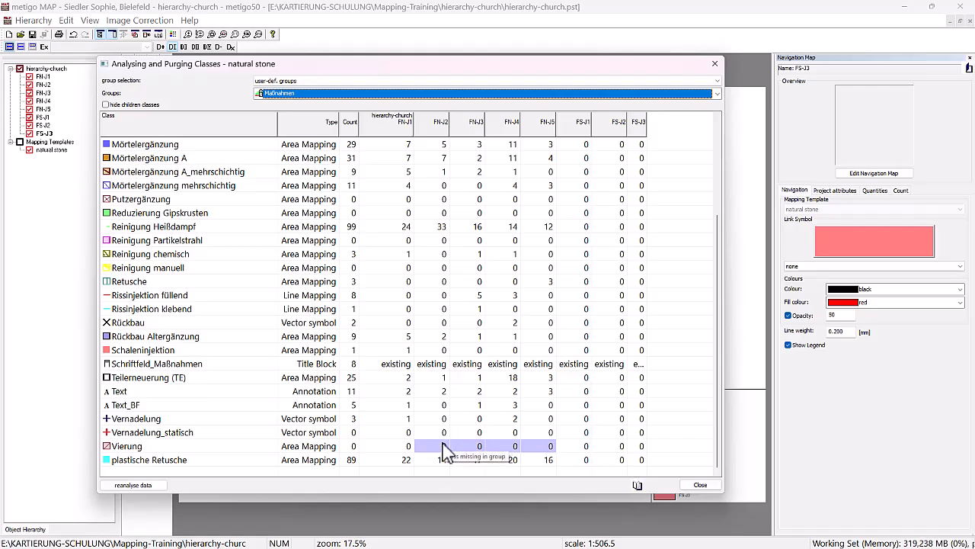
# Assign the Vierung class to the Maßnahmen group in all mapping projects
pyautogui.click(209, 445)
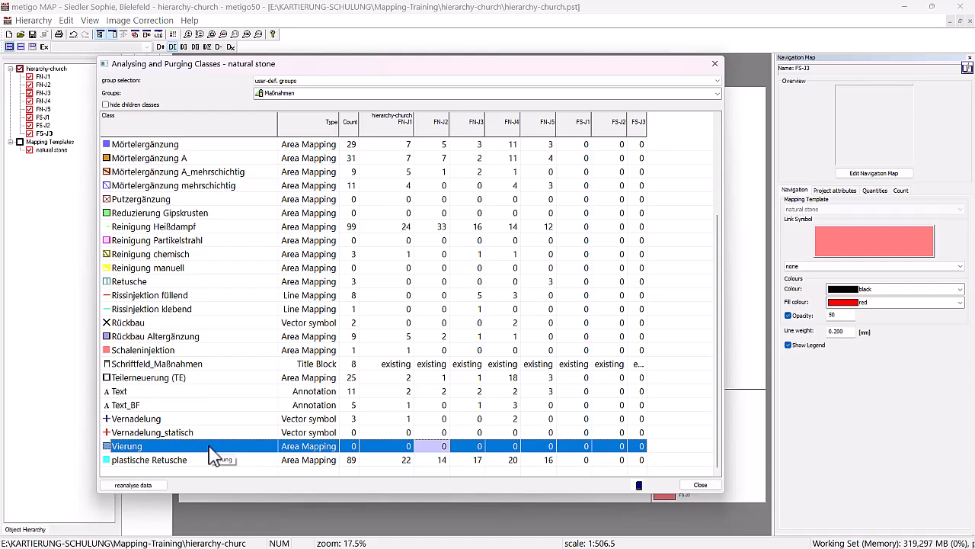
pyautogui.rightClick(211, 448)
pyautogui.click(289, 438)
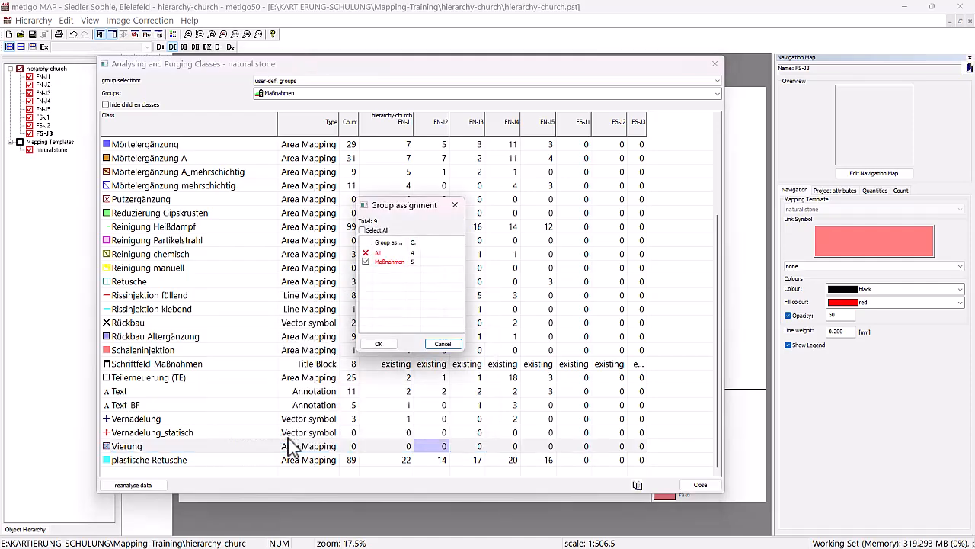
pyautogui.click(371, 261)
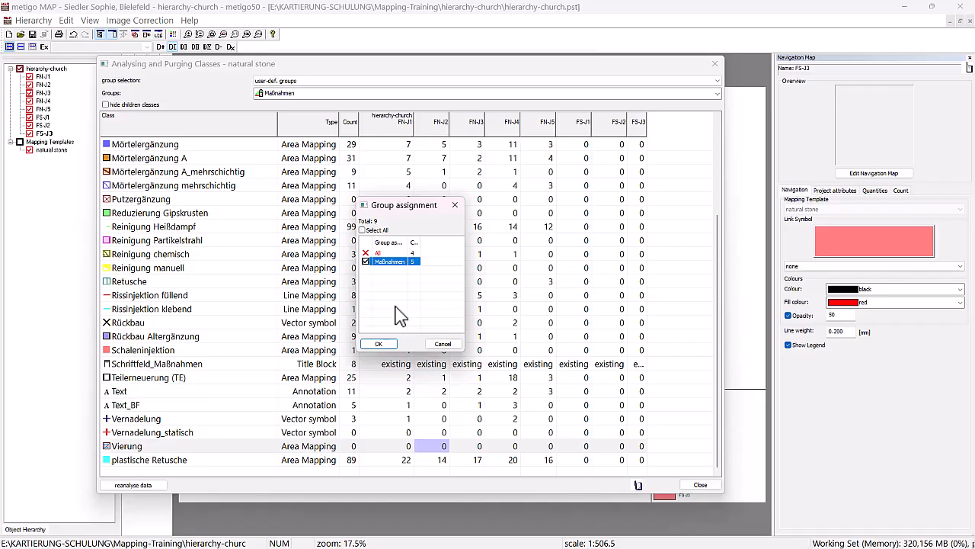
pyautogui.click(379, 344)
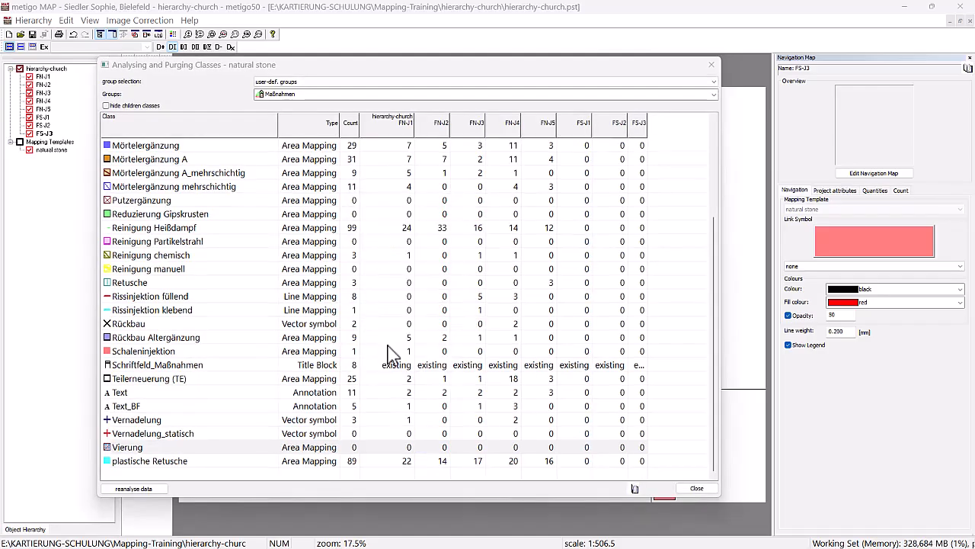
pyautogui.click(230, 449)
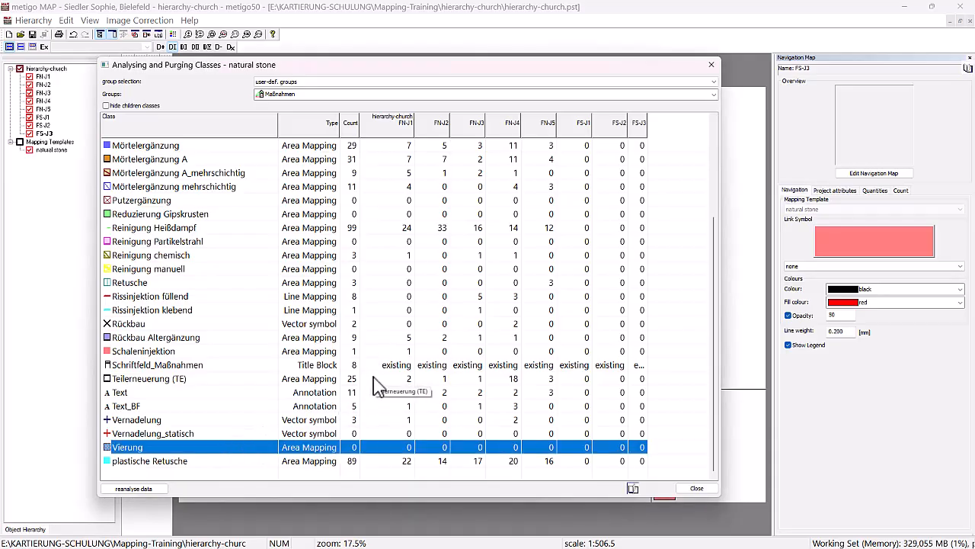
pyautogui.click(262, 433)
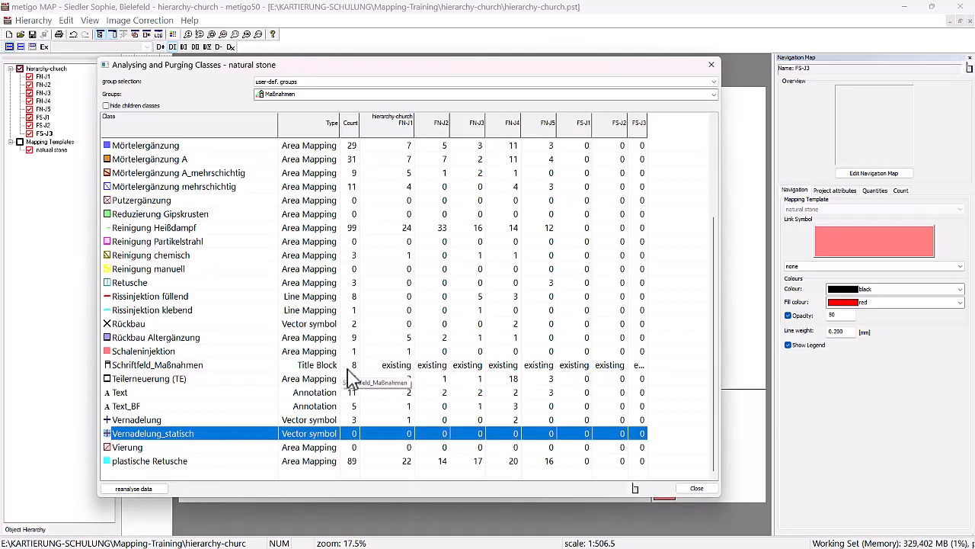